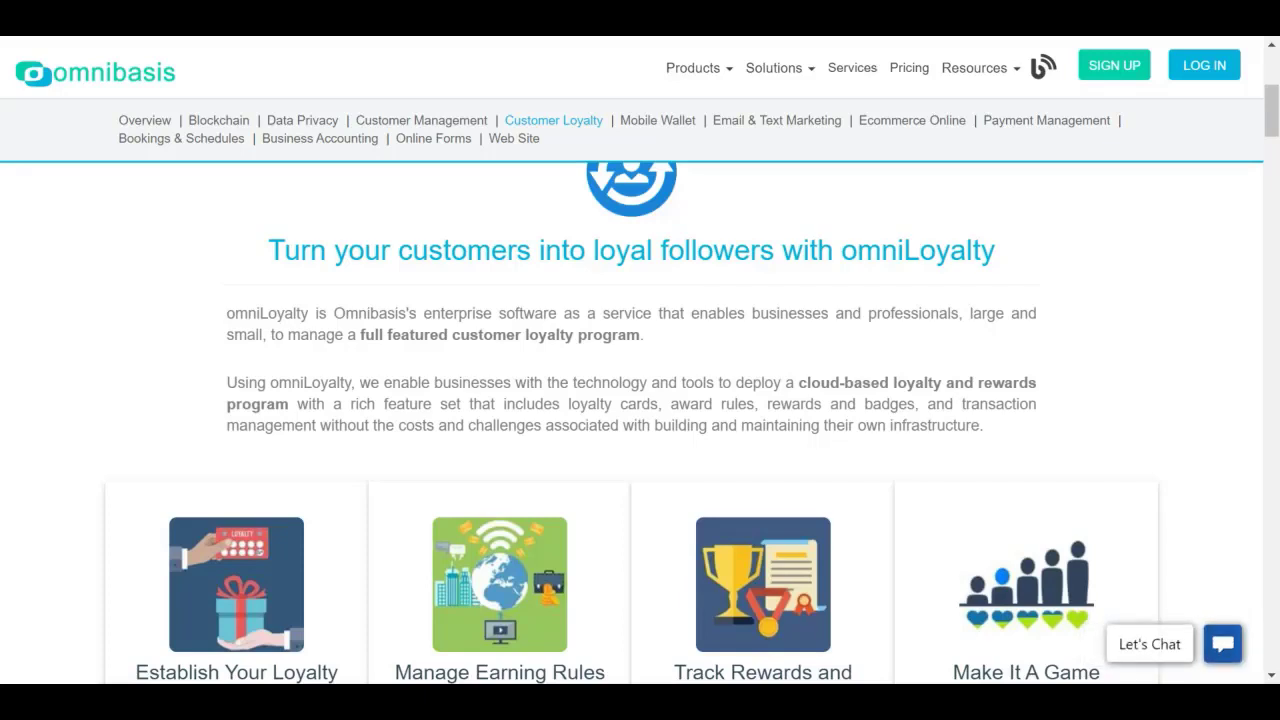
Read through the features and benefits on the omniLoyalty product page
scroll(1114, 294, "down", 1)
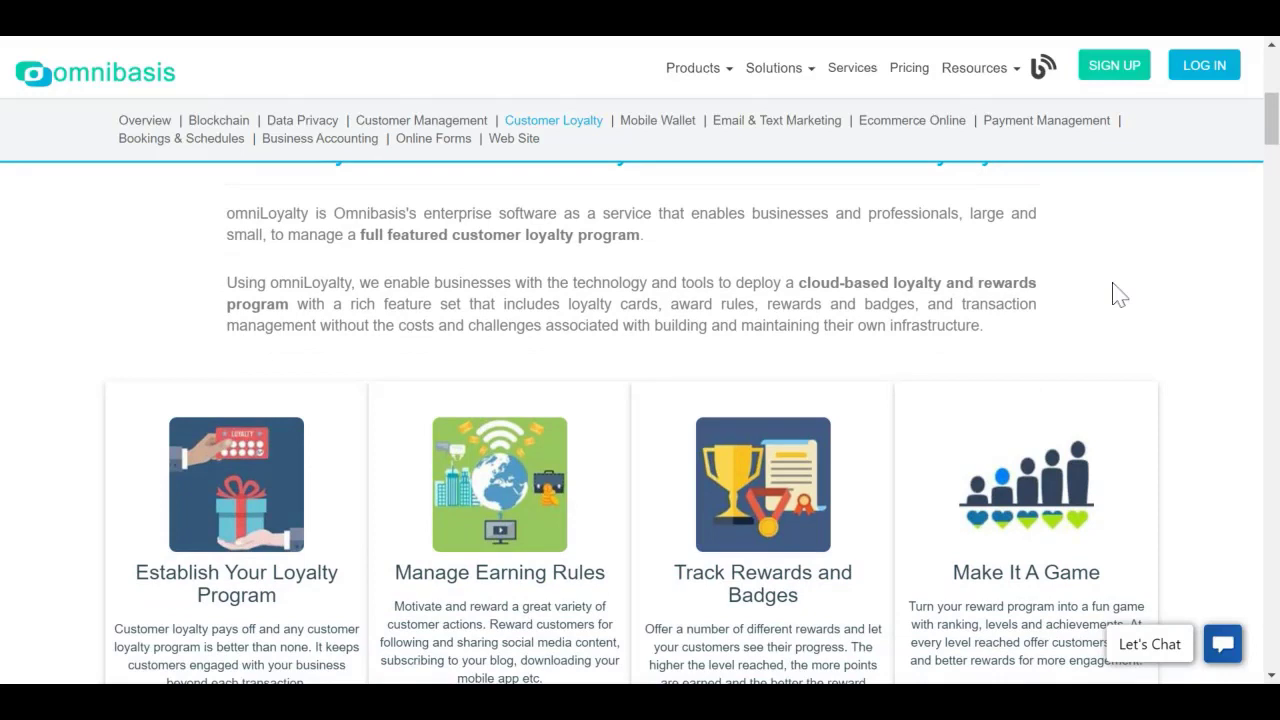
scroll(1116, 294, "down", 1)
scroll(1116, 294, "down", 1)
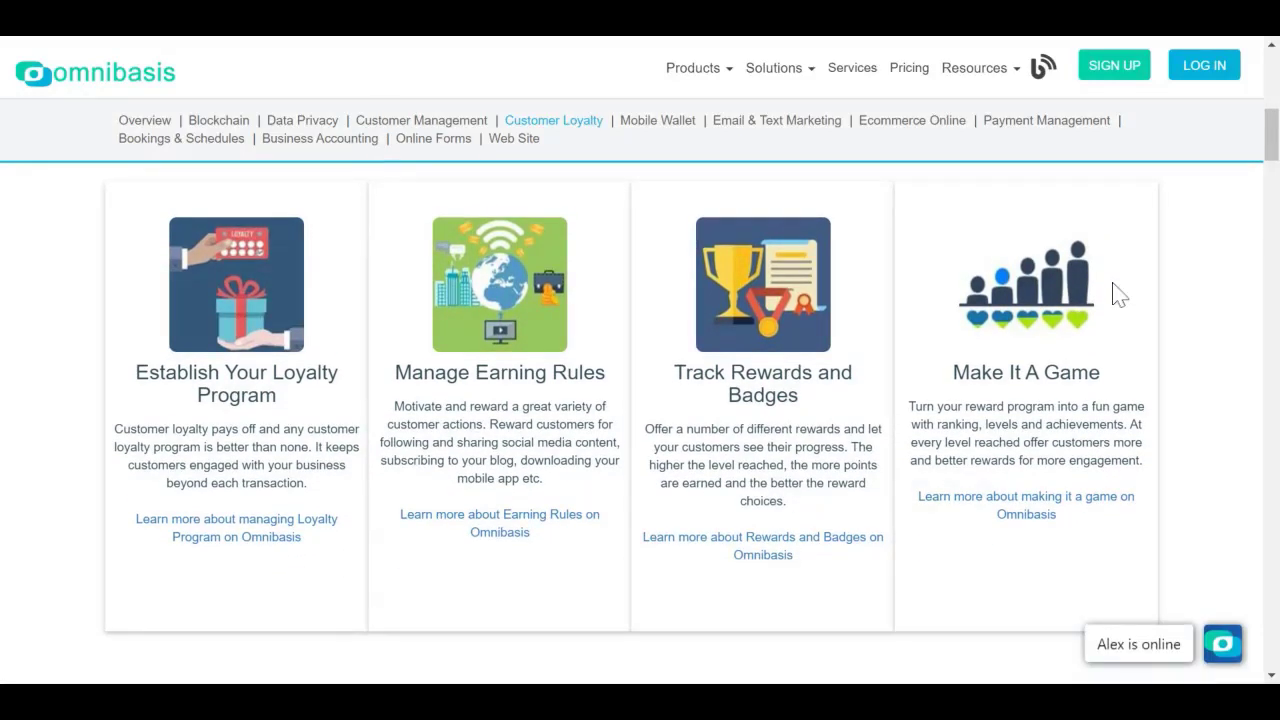
scroll(1117, 294, "down", 1)
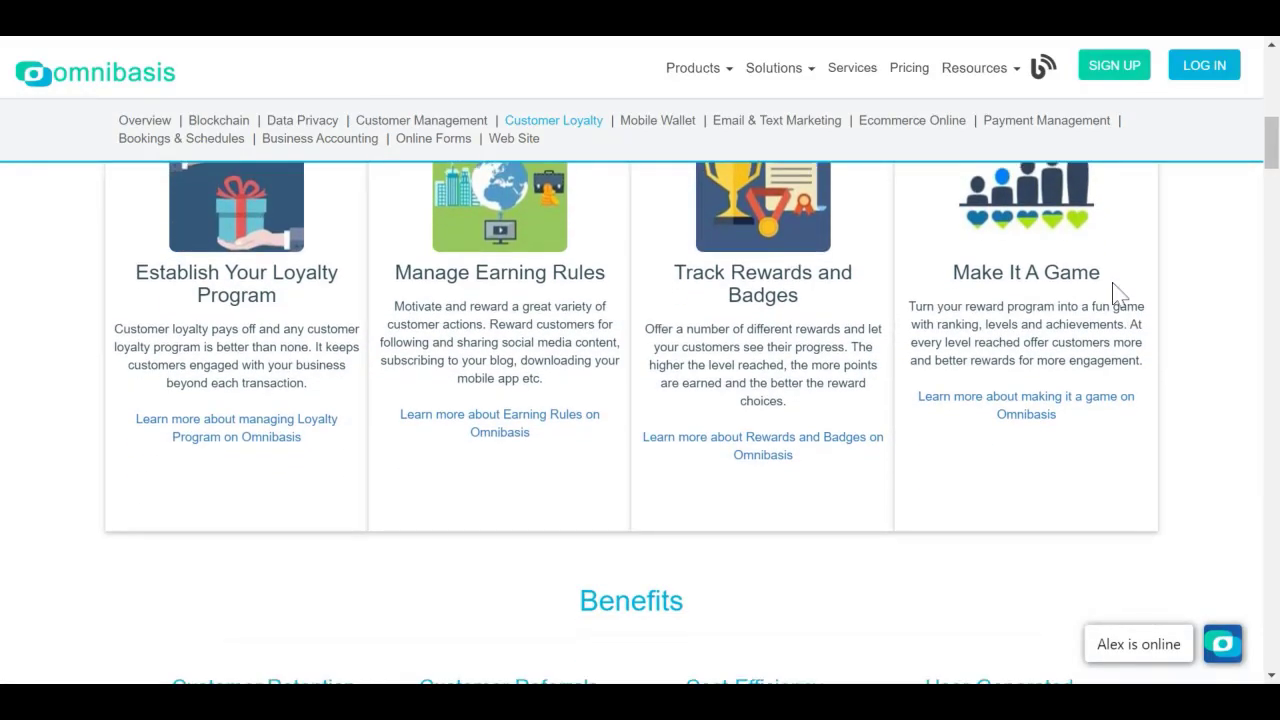
scroll(1110, 312, "down", 2)
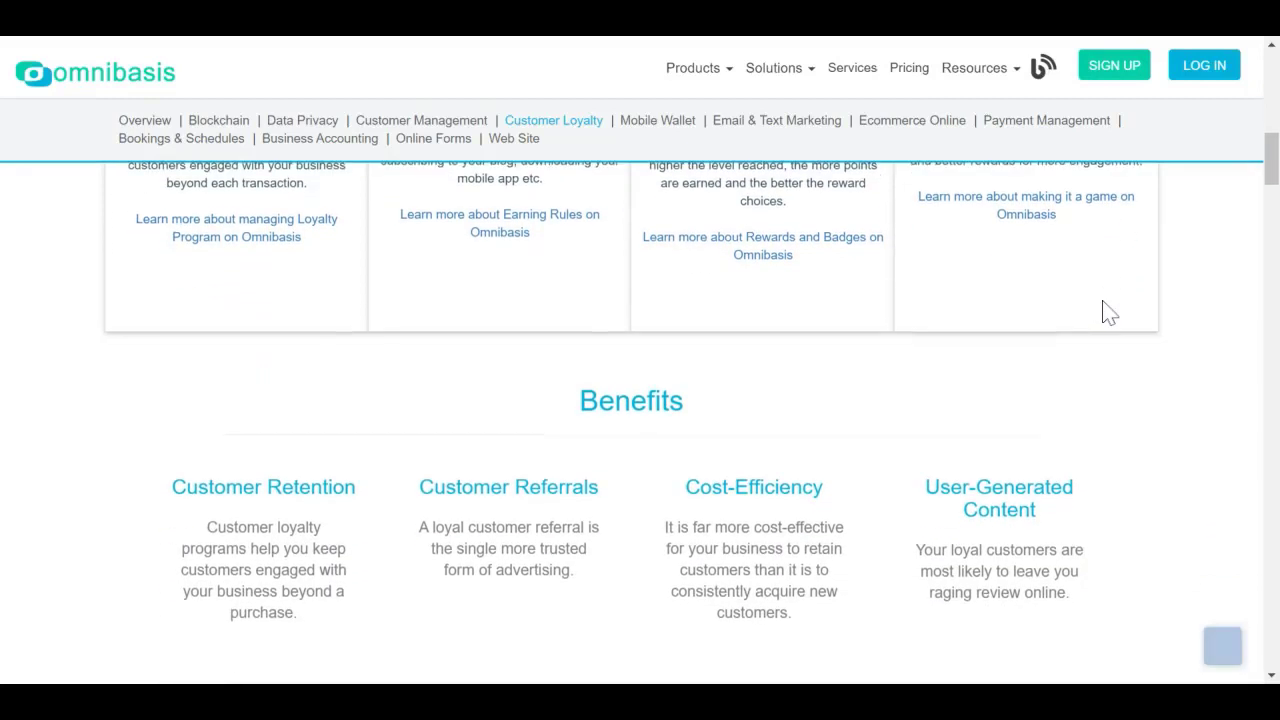
scroll(1110, 312, "down", 1)
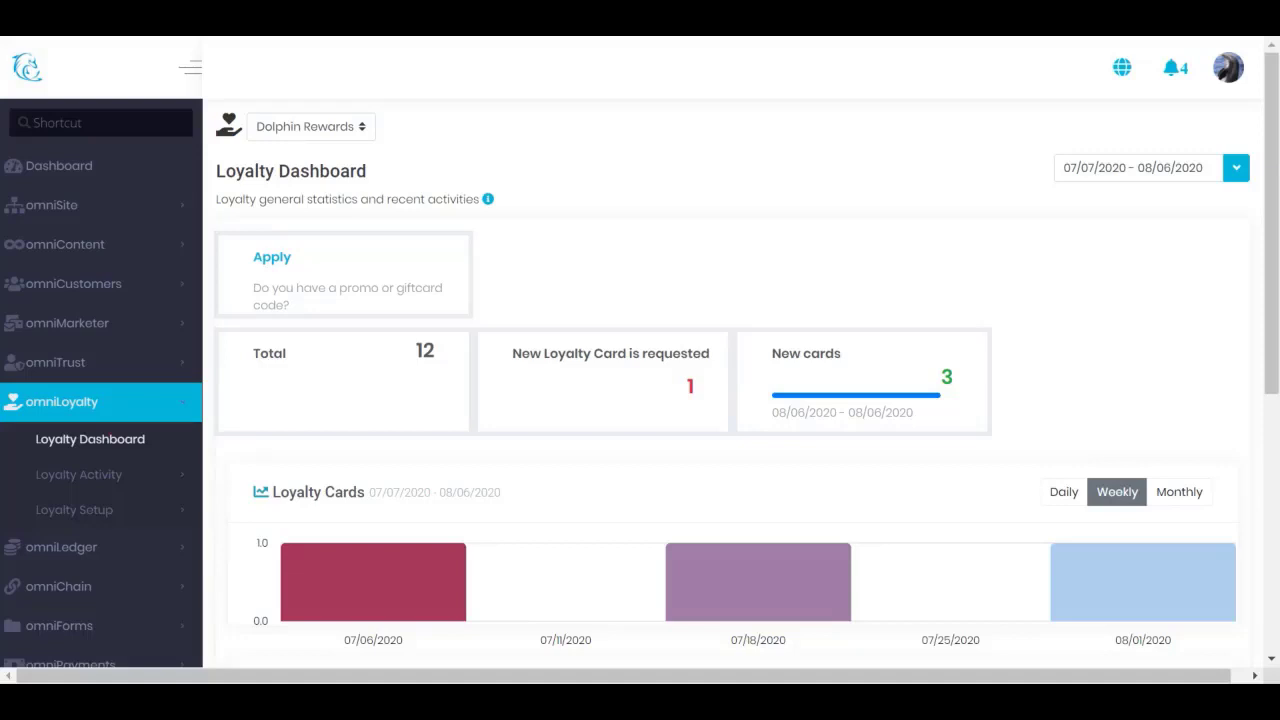
Look over the loyalty dashboard's statistics and charts, and open the list of loyalty programs
scroll(1040, 420, "down", 5)
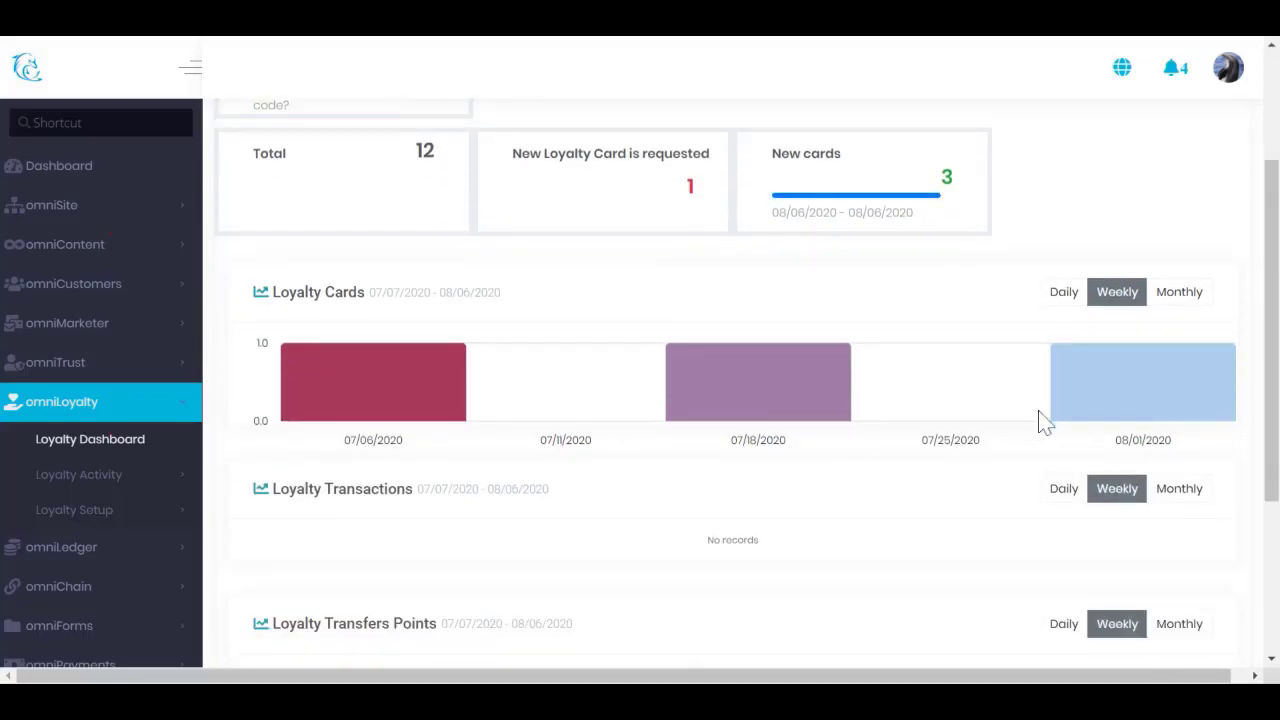
scroll(1040, 420, "up", 5)
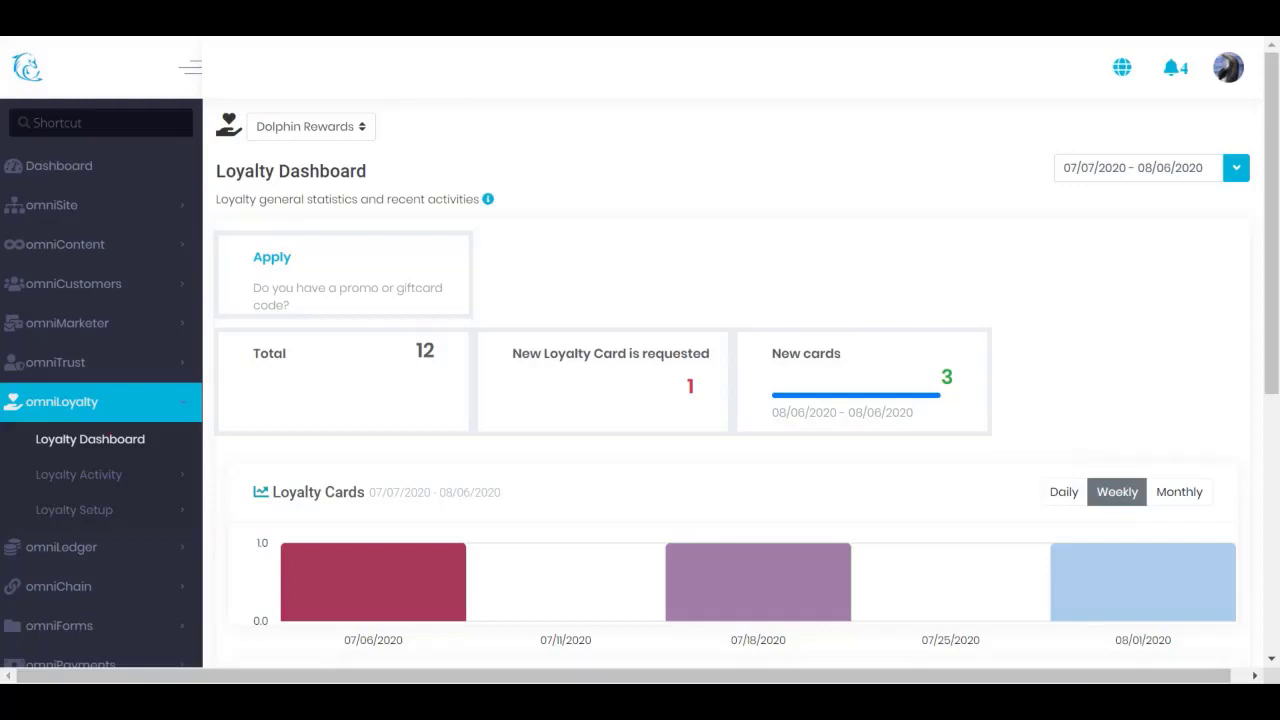
left_click(157, 510)
left_click(133, 550)
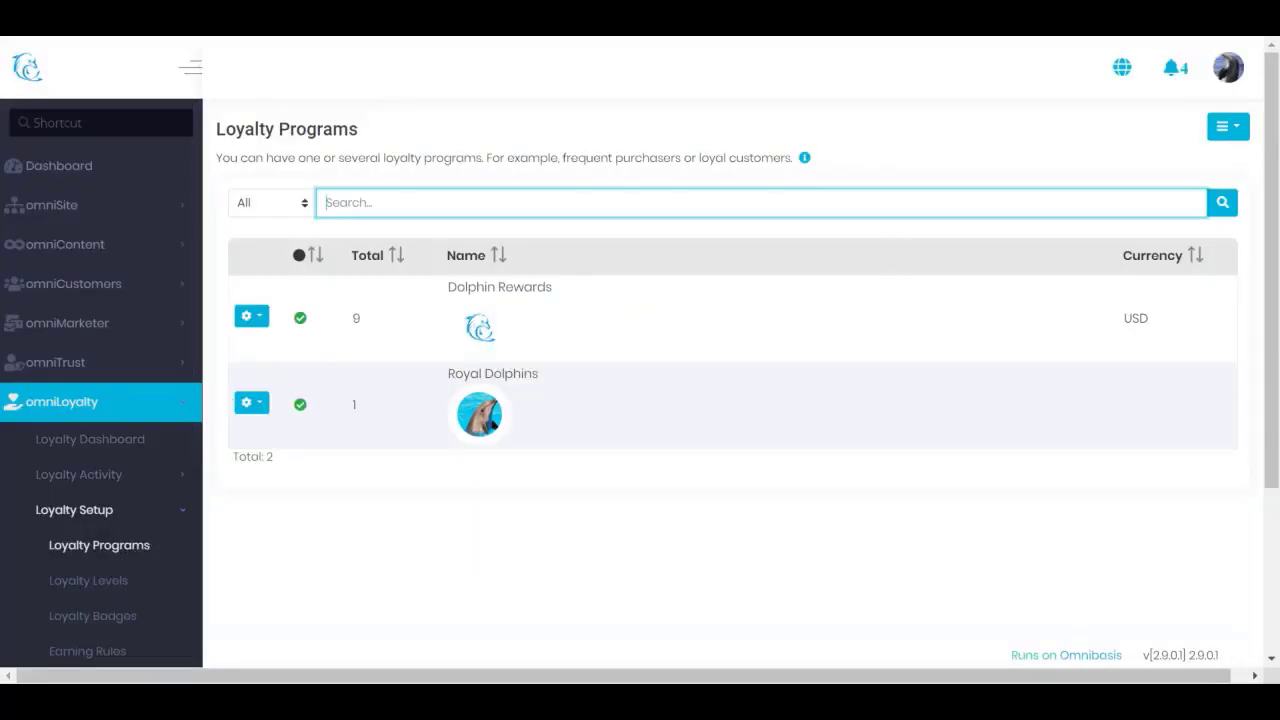
Open the Dolphin Rewards loyalty program for managing
left_click(1224, 132)
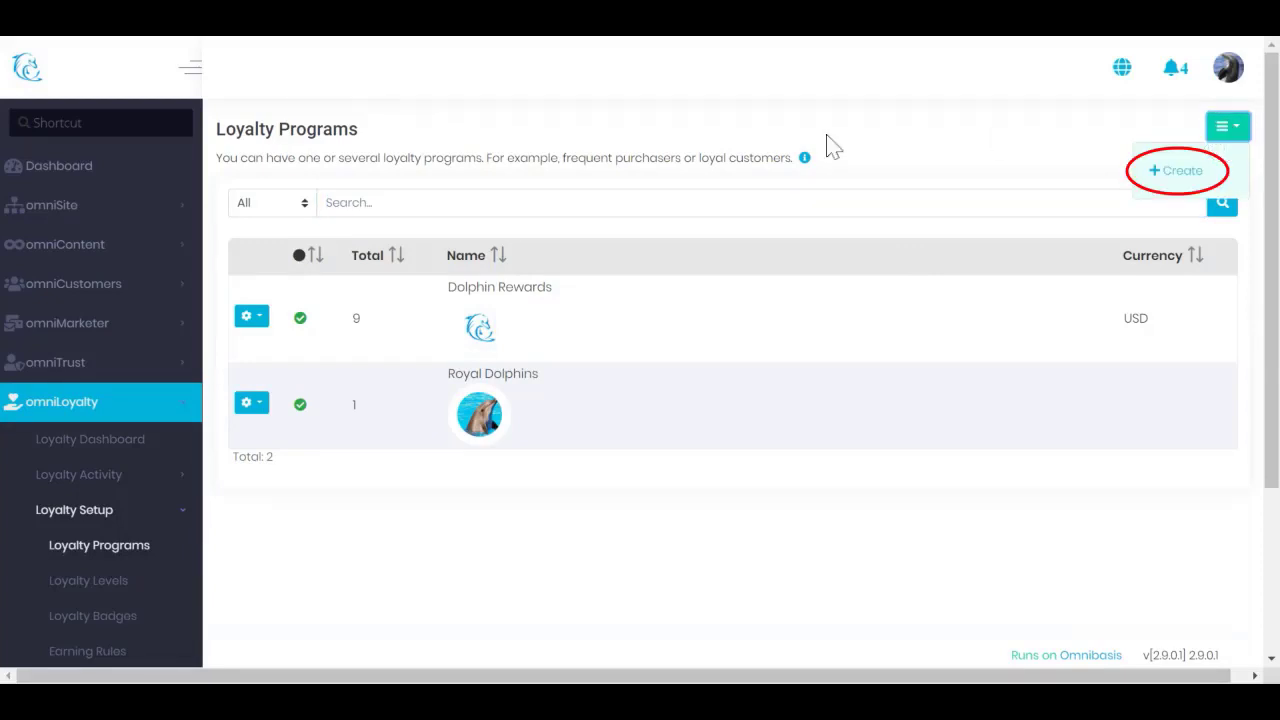
left_click(260, 322)
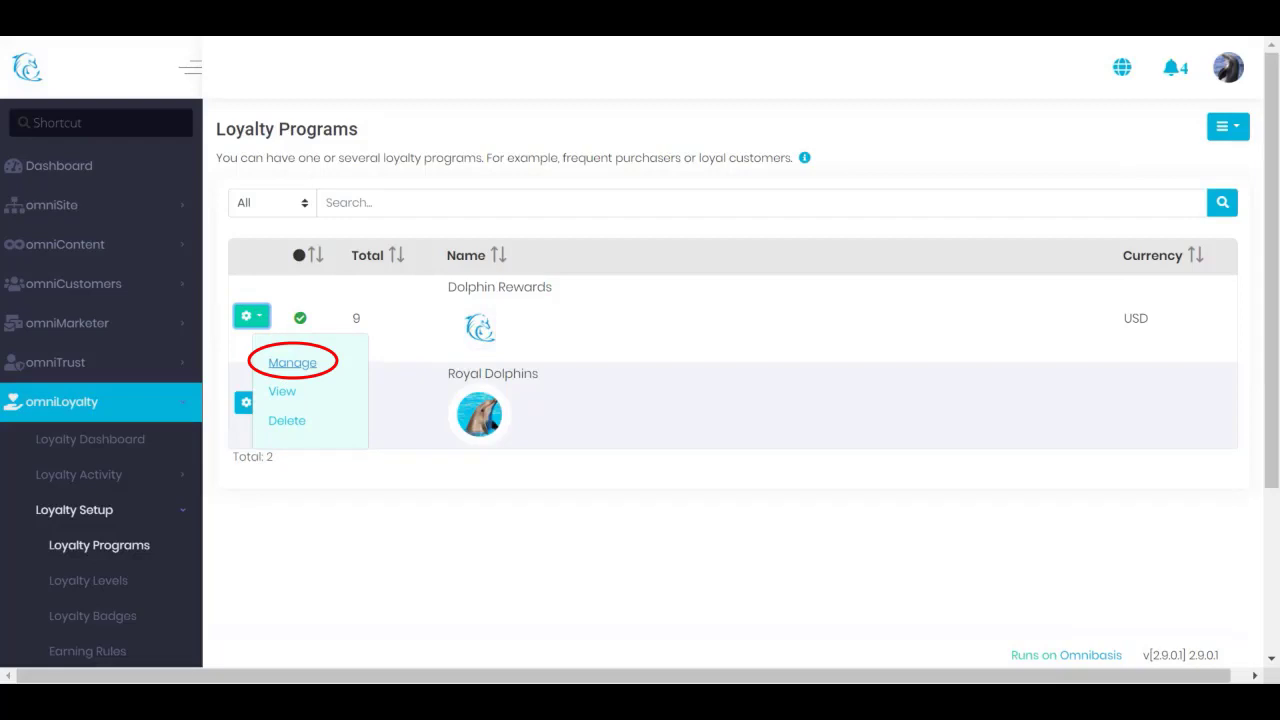
left_click(290, 364)
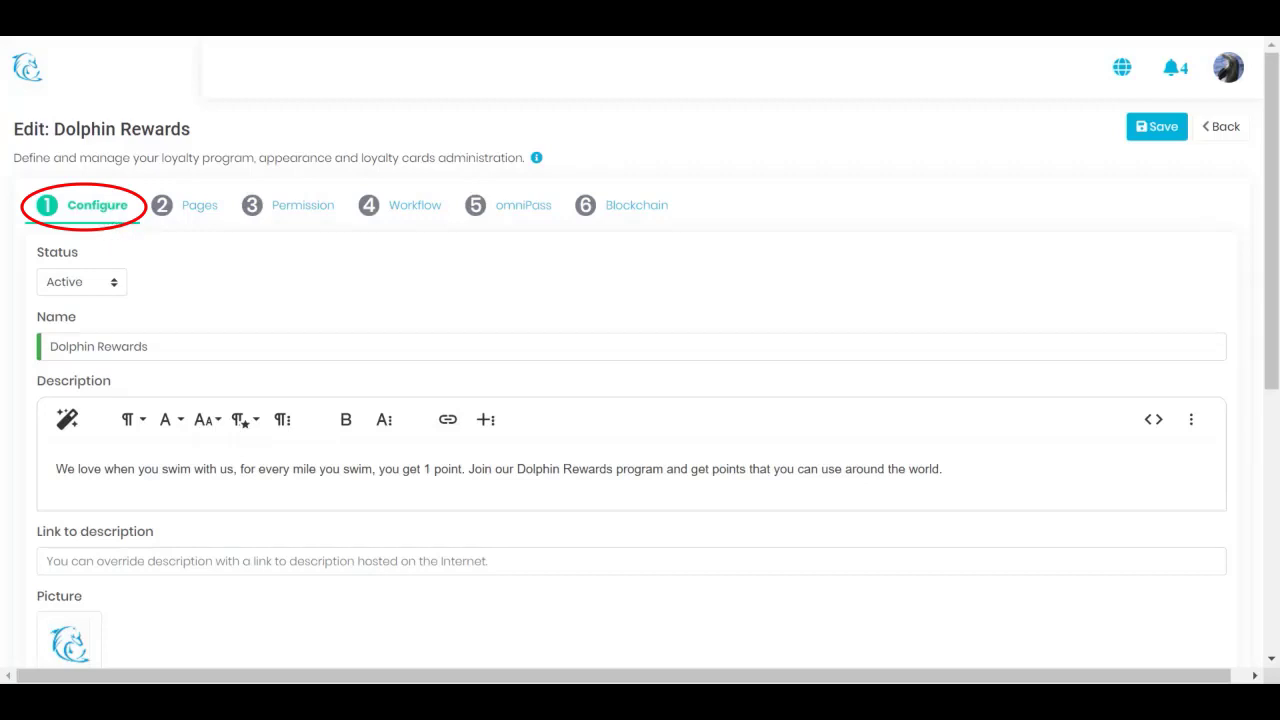
Examine the status, name and description settings of the Dolphin Rewards program
left_click(115, 285)
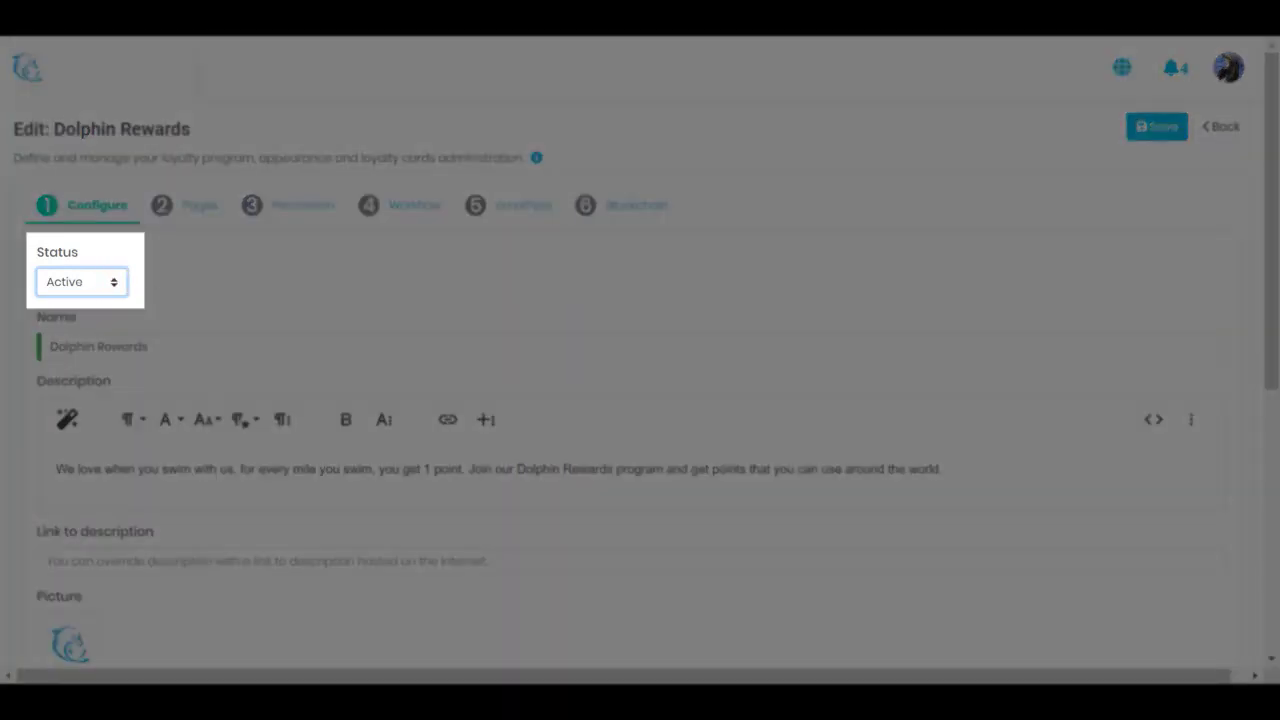
mouse_move(149, 347)
left_mouse_down()
mouse_move(43, 317)
mouse_move(95, 344)
mouse_move(149, 347)
left_mouse_up()
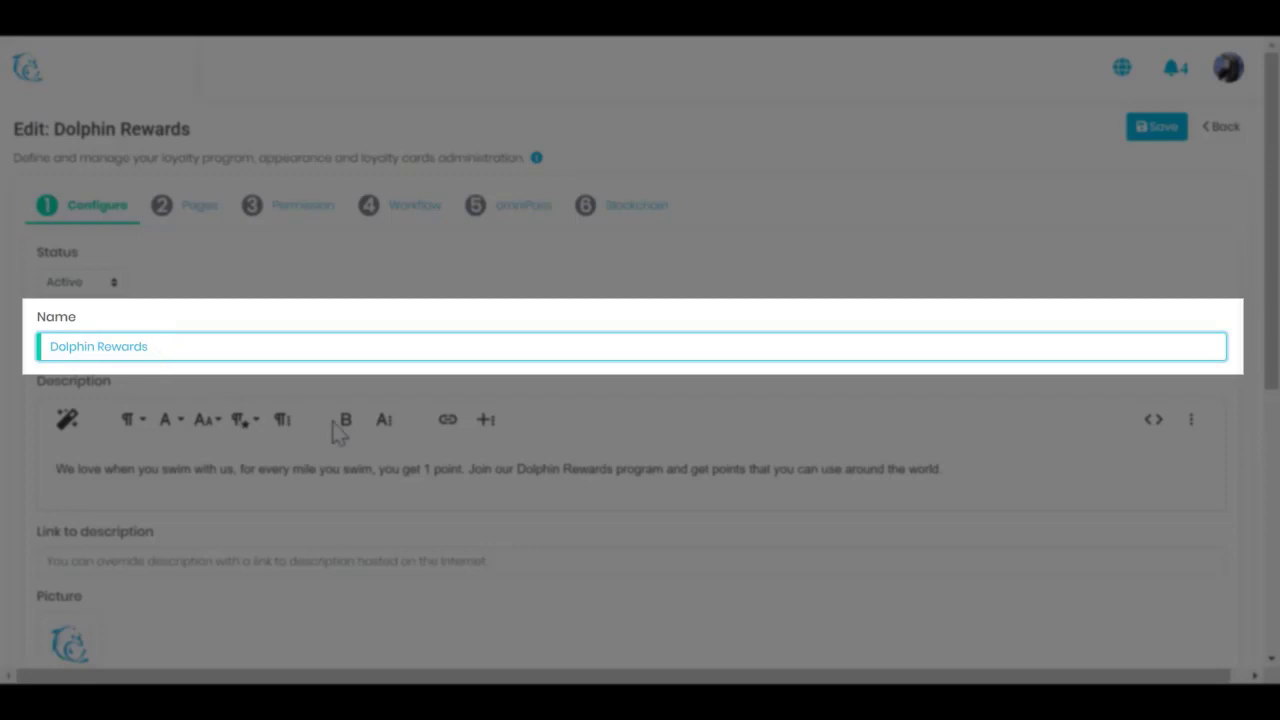
left_click_drag(945, 469, 9, 470)
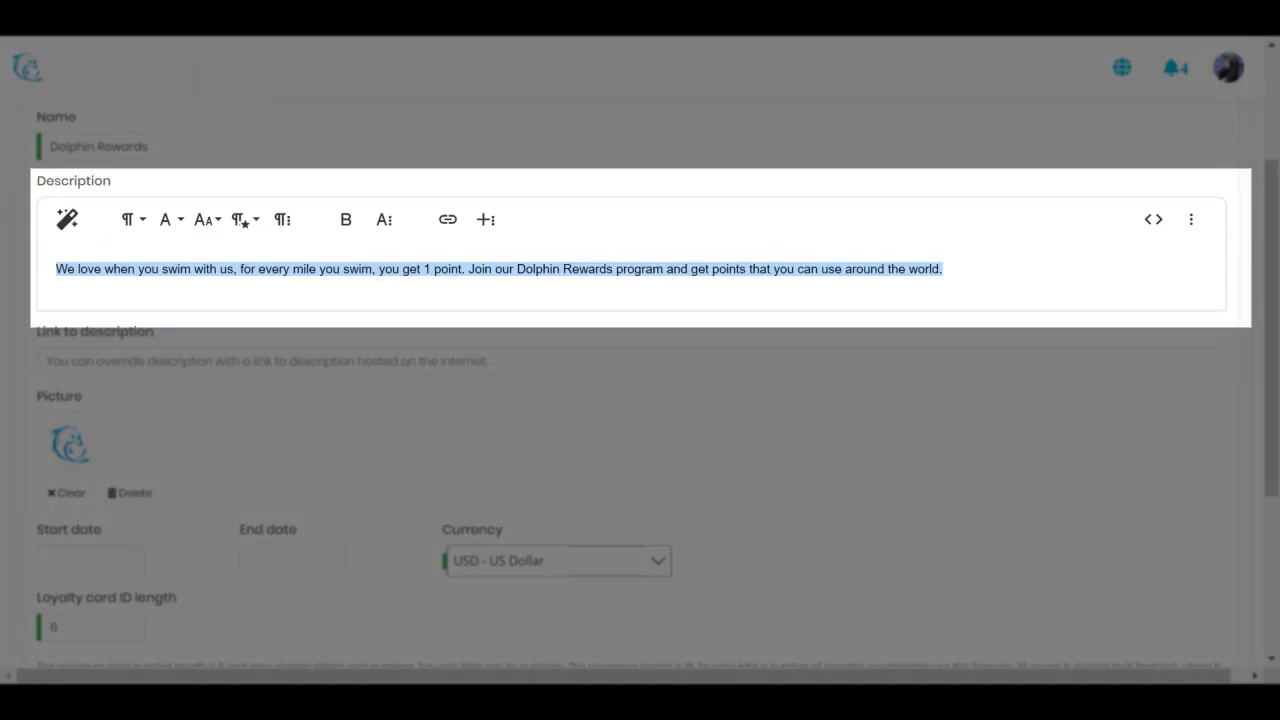
left_click(241, 364)
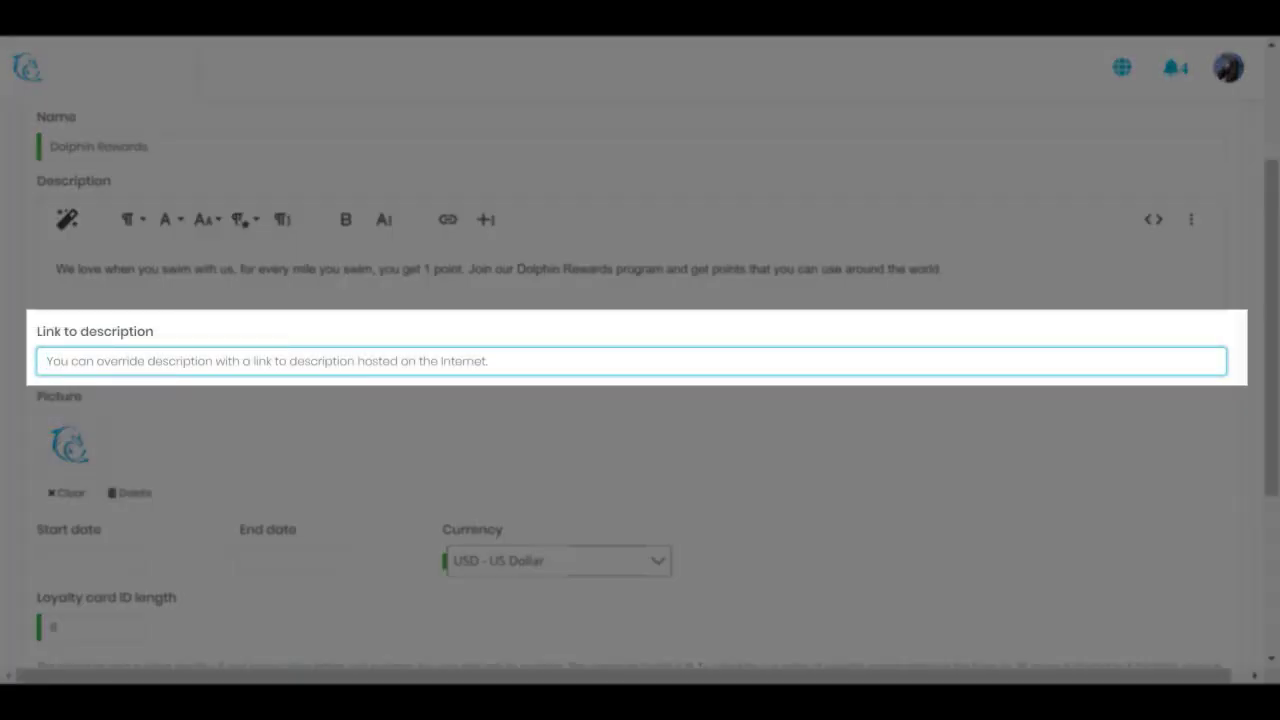
type("http")
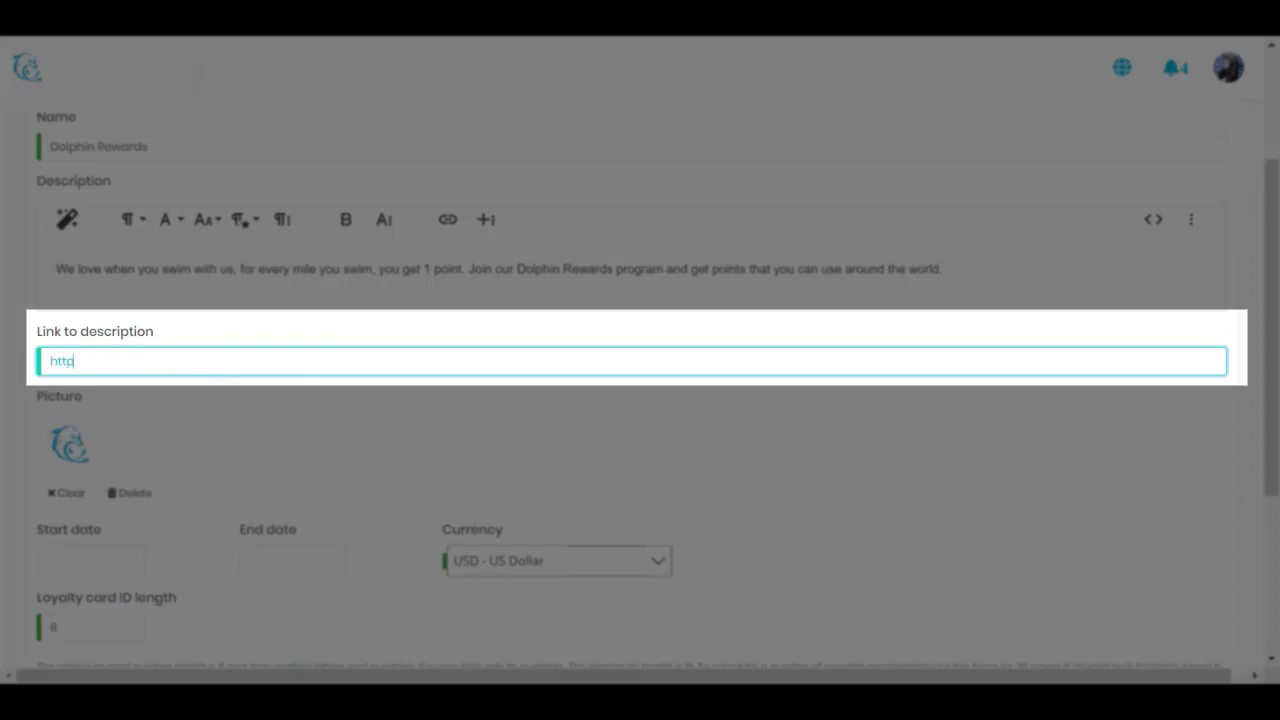
key("BackSpace")
key("BackSpace")
key("BackSpace")
key("BackSpace")
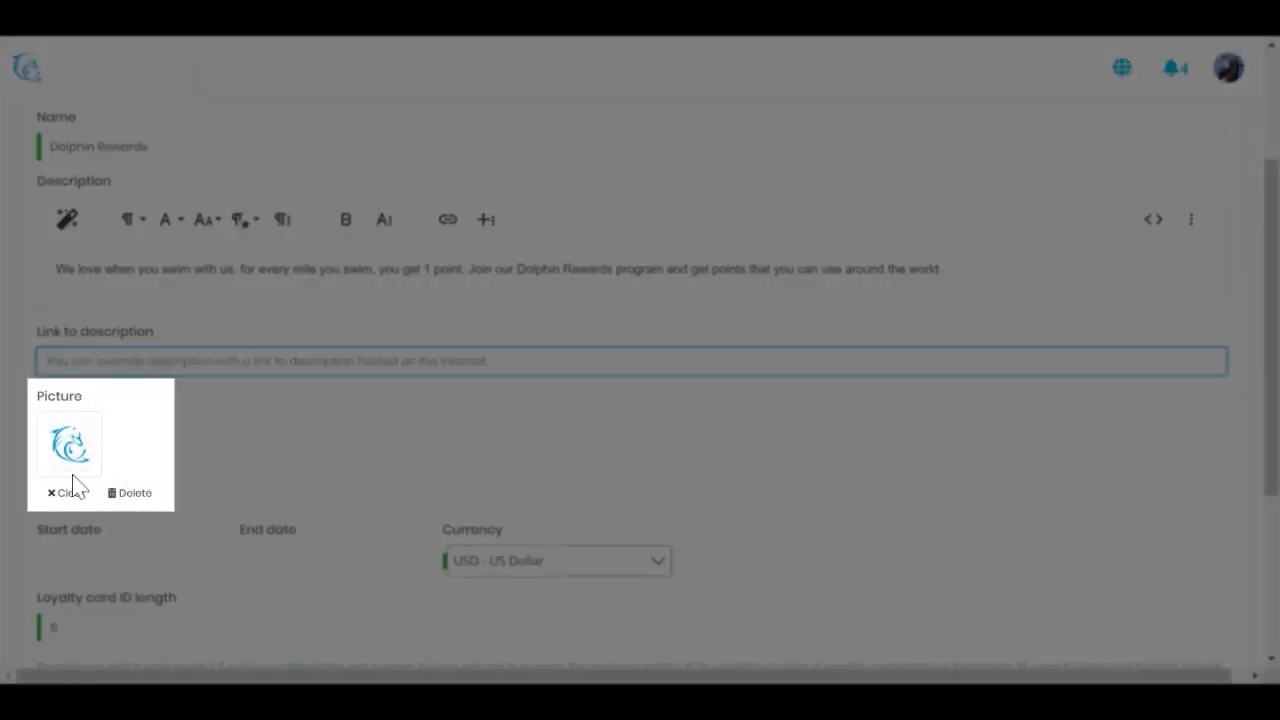
Examine the program's start date, end date and currency choices
scroll(73, 475, "down", 1)
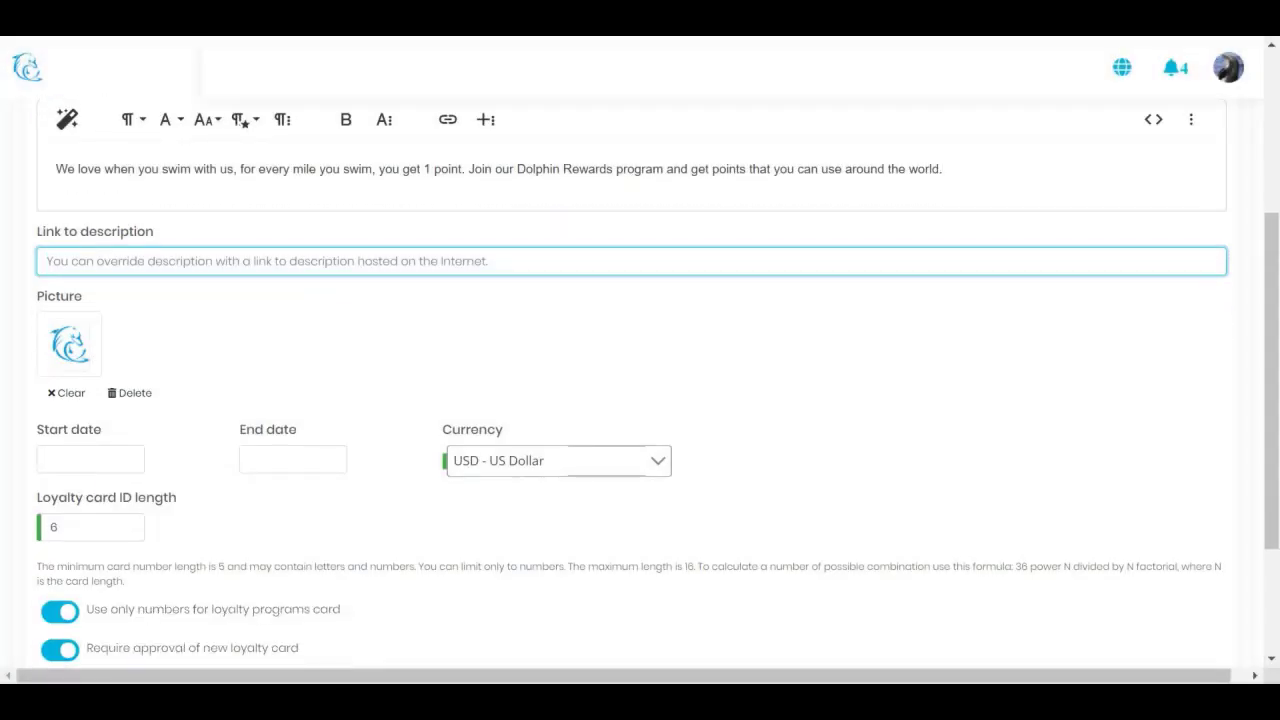
left_click(78, 465)
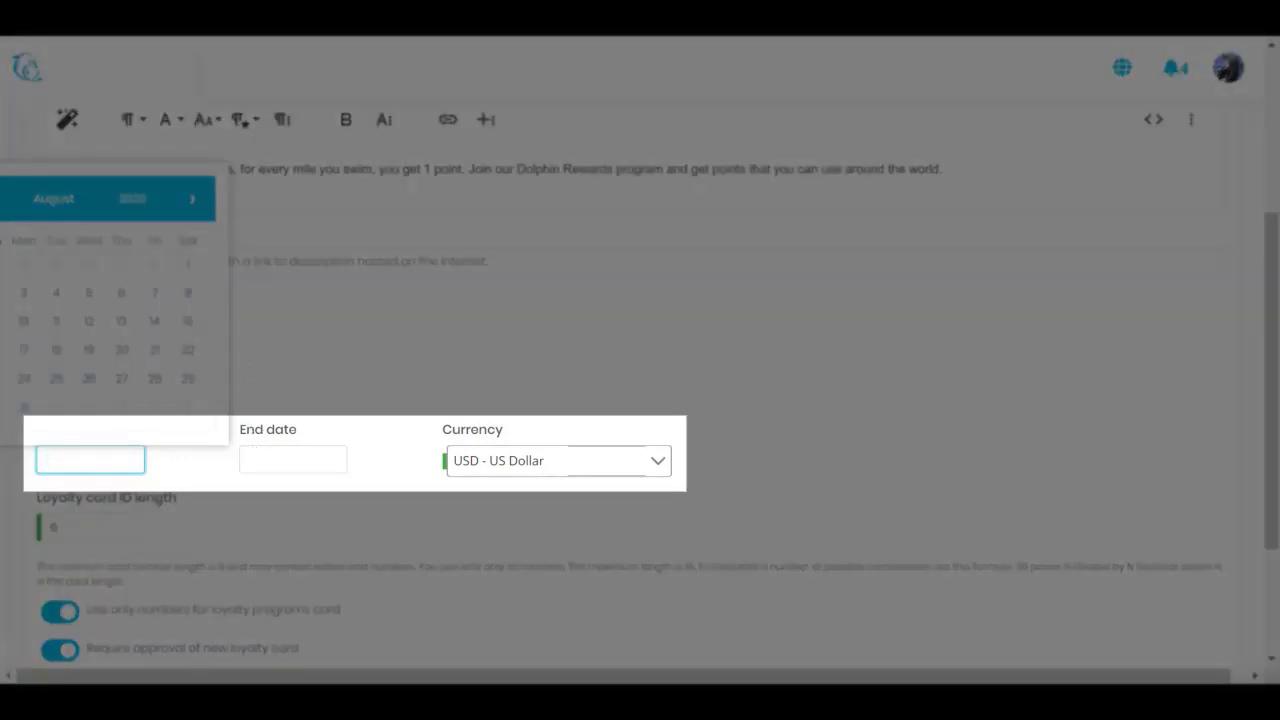
left_click(252, 458)
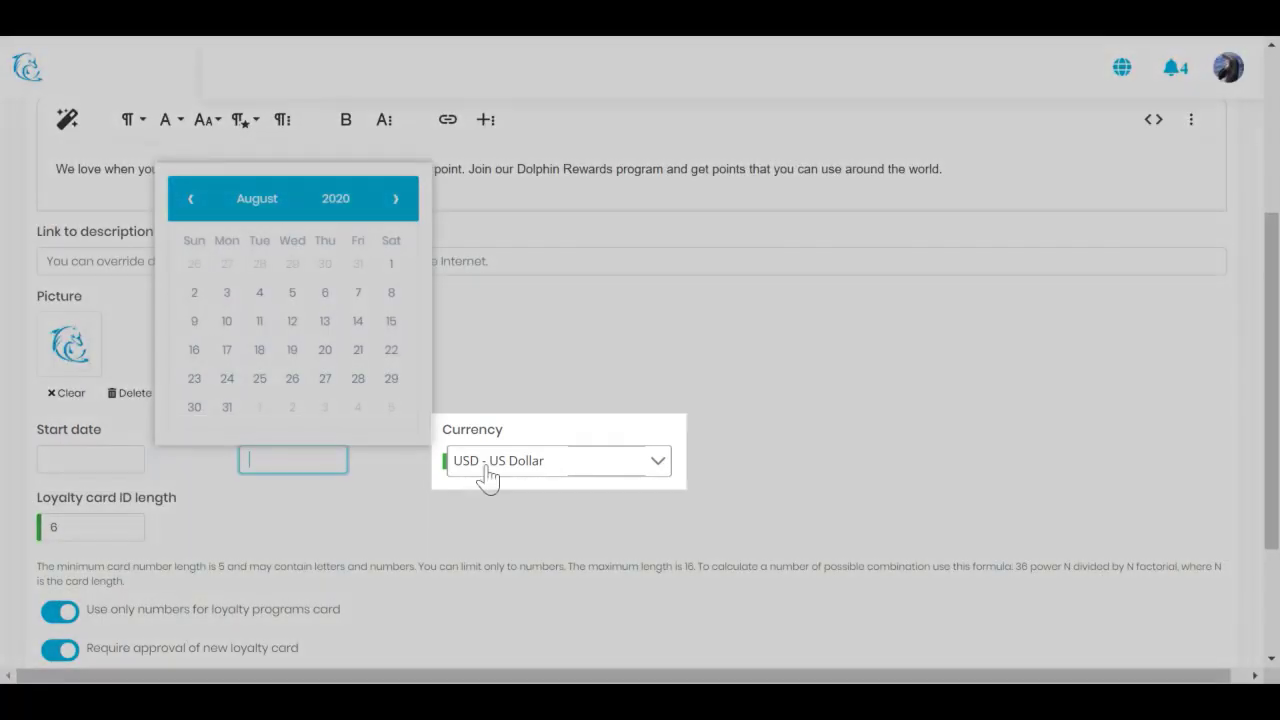
left_click(487, 474)
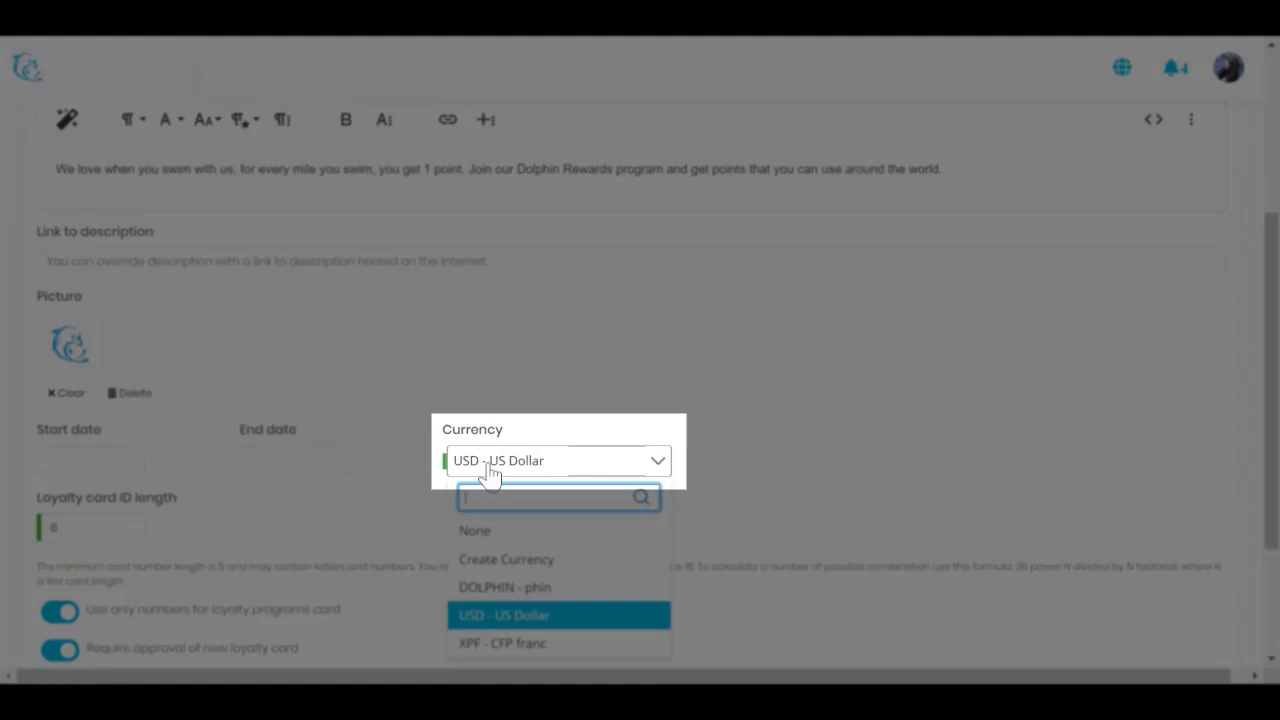
left_click(487, 474)
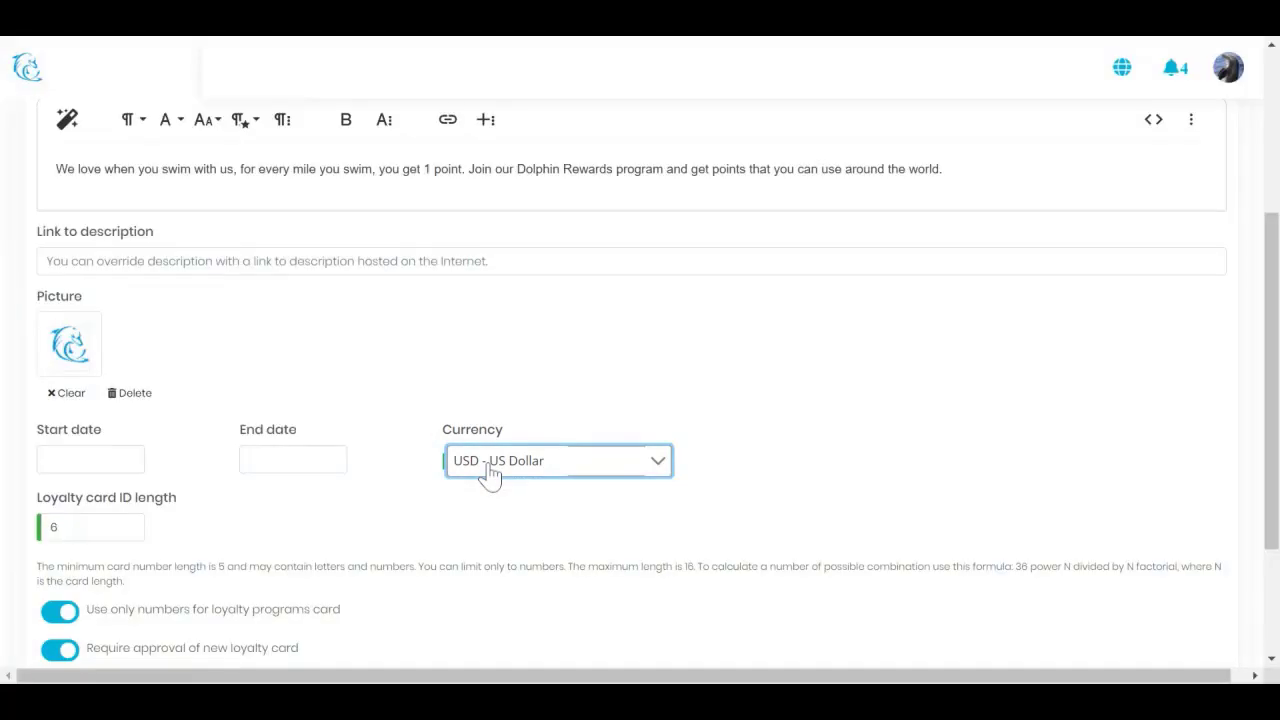
Set the loyalty card ID length to 7
scroll(491, 474, "down", 1)
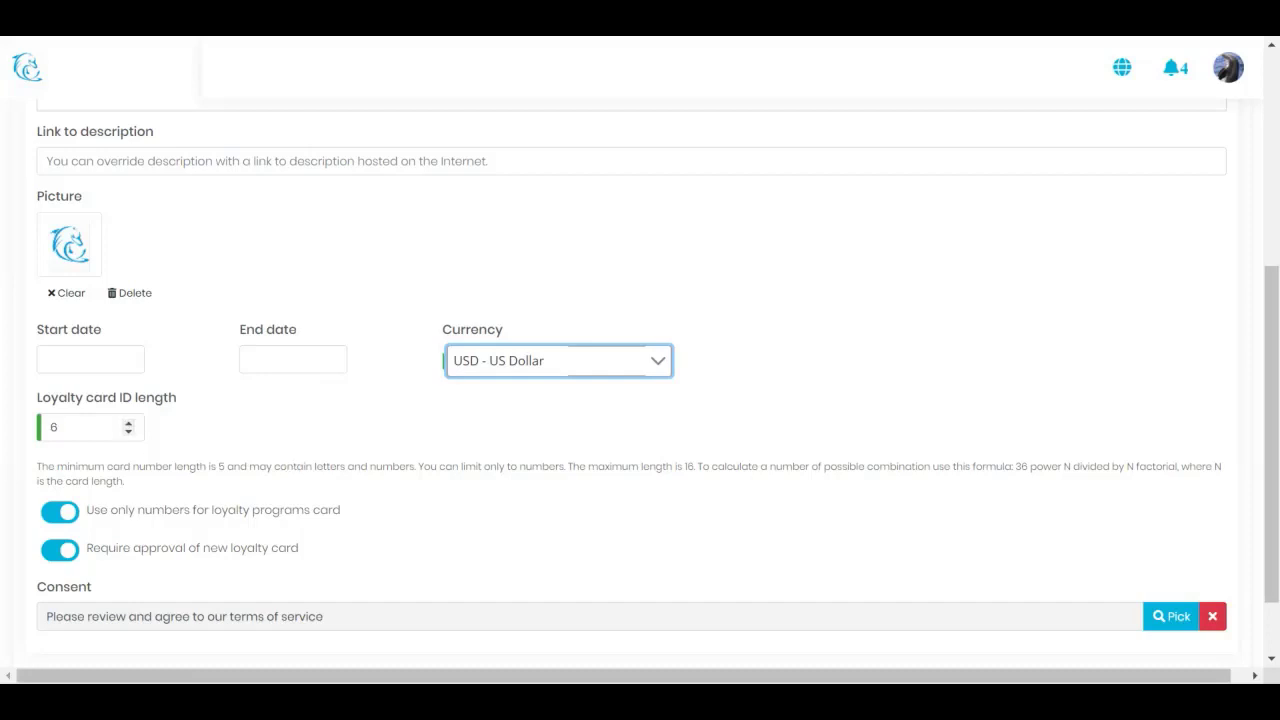
key("Tab")
left_click(128, 425)
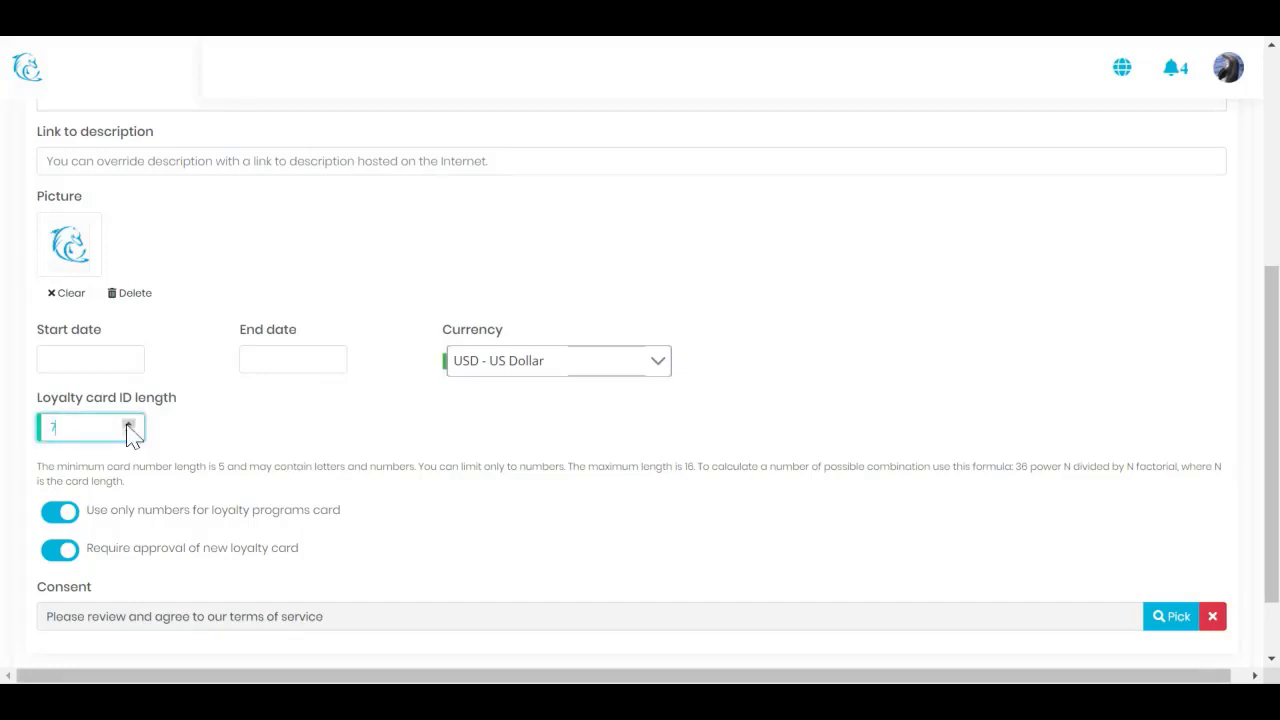
left_click(256, 446)
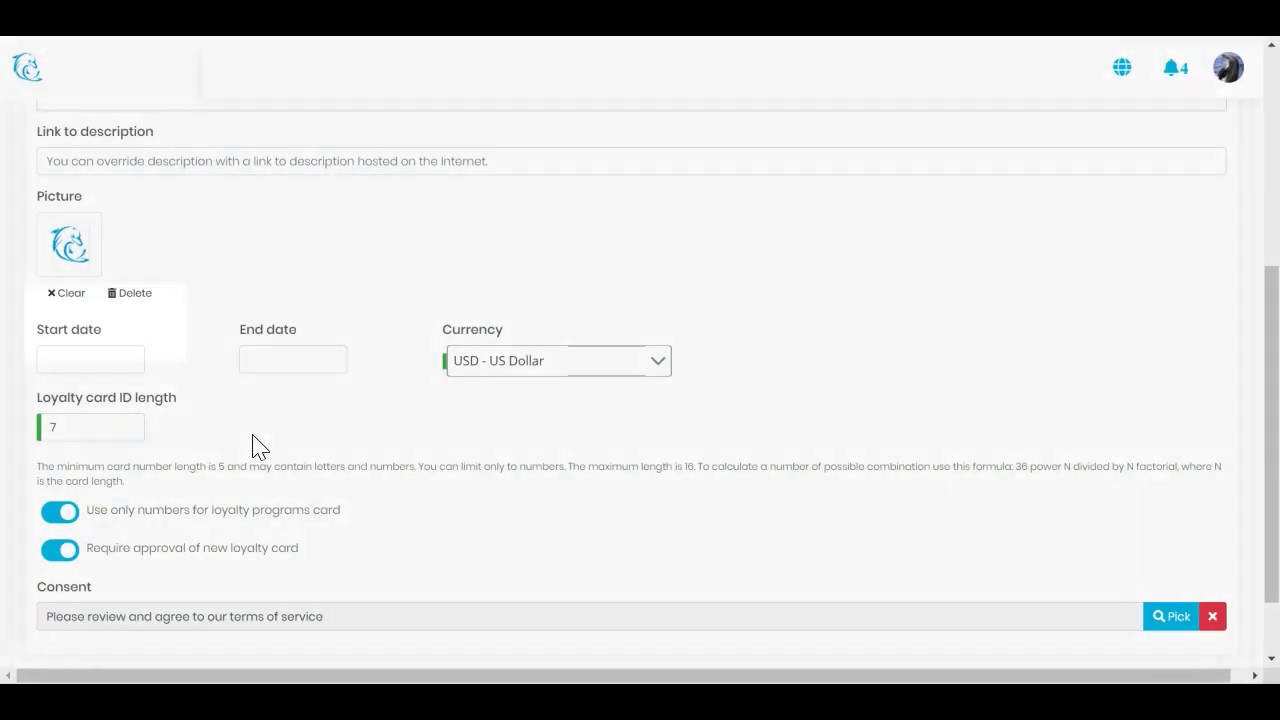
scroll(263, 430, "down", 2)
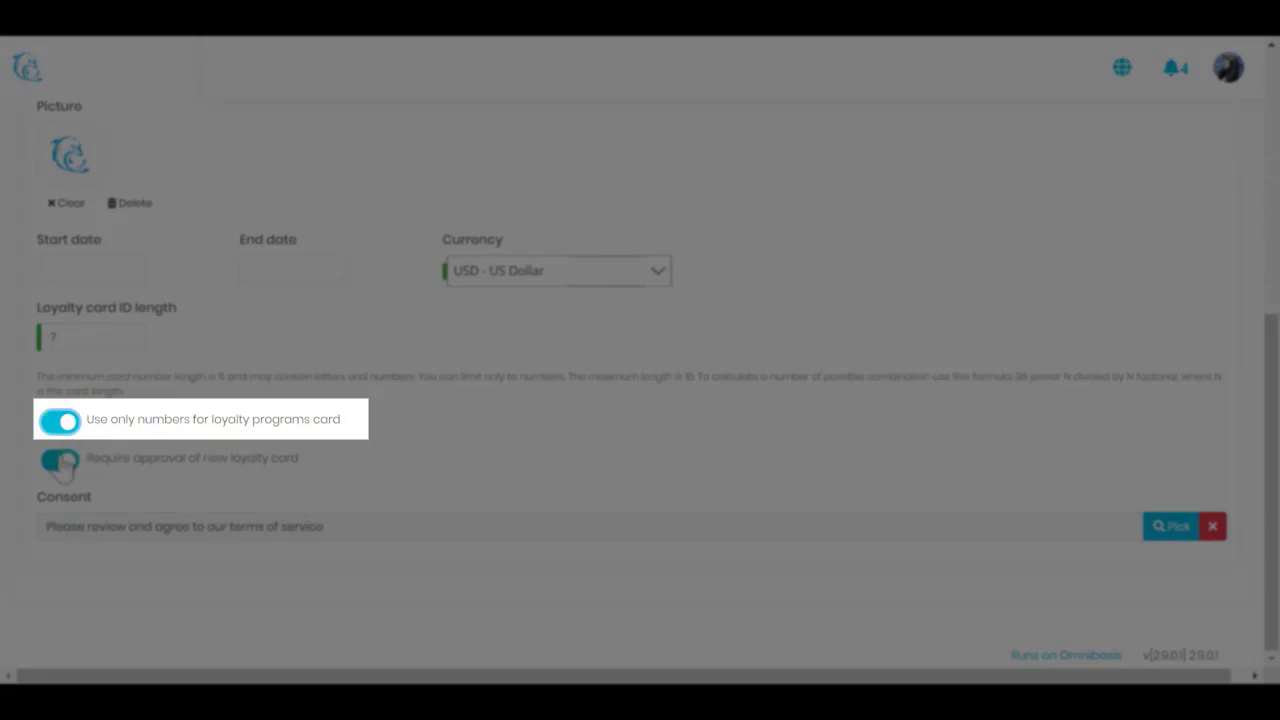
left_click(61, 462)
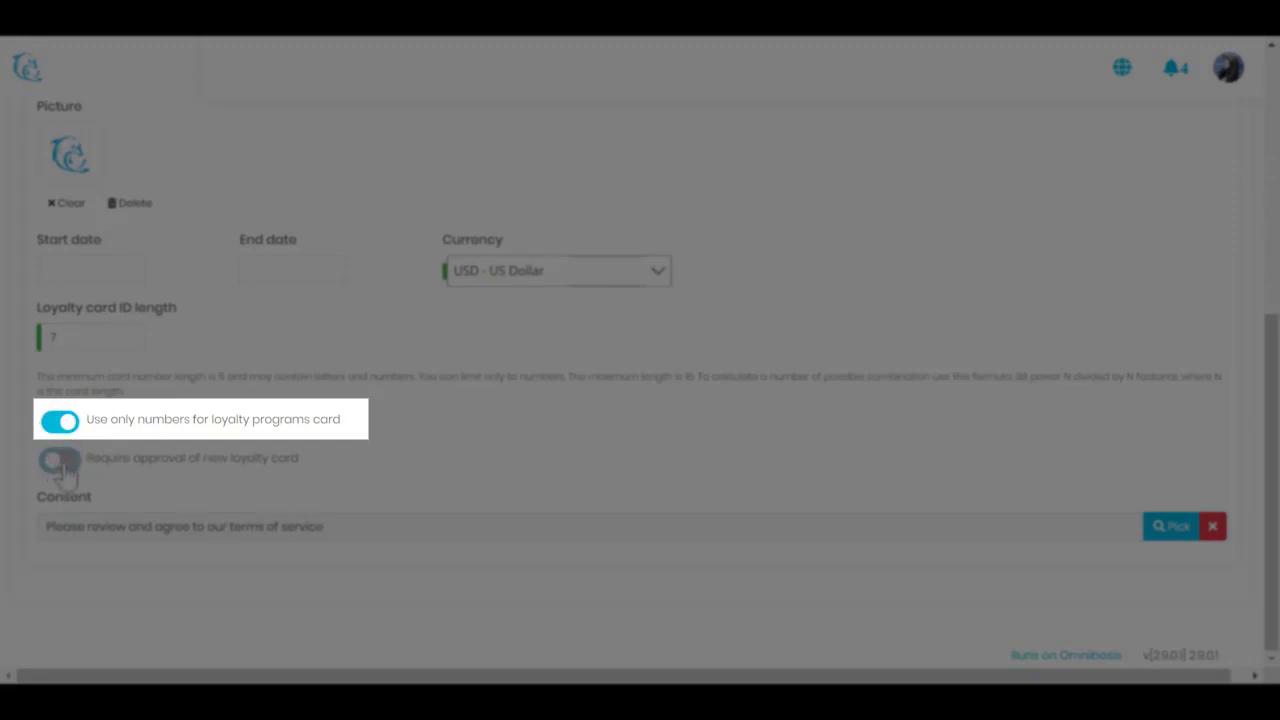
left_click(62, 463)
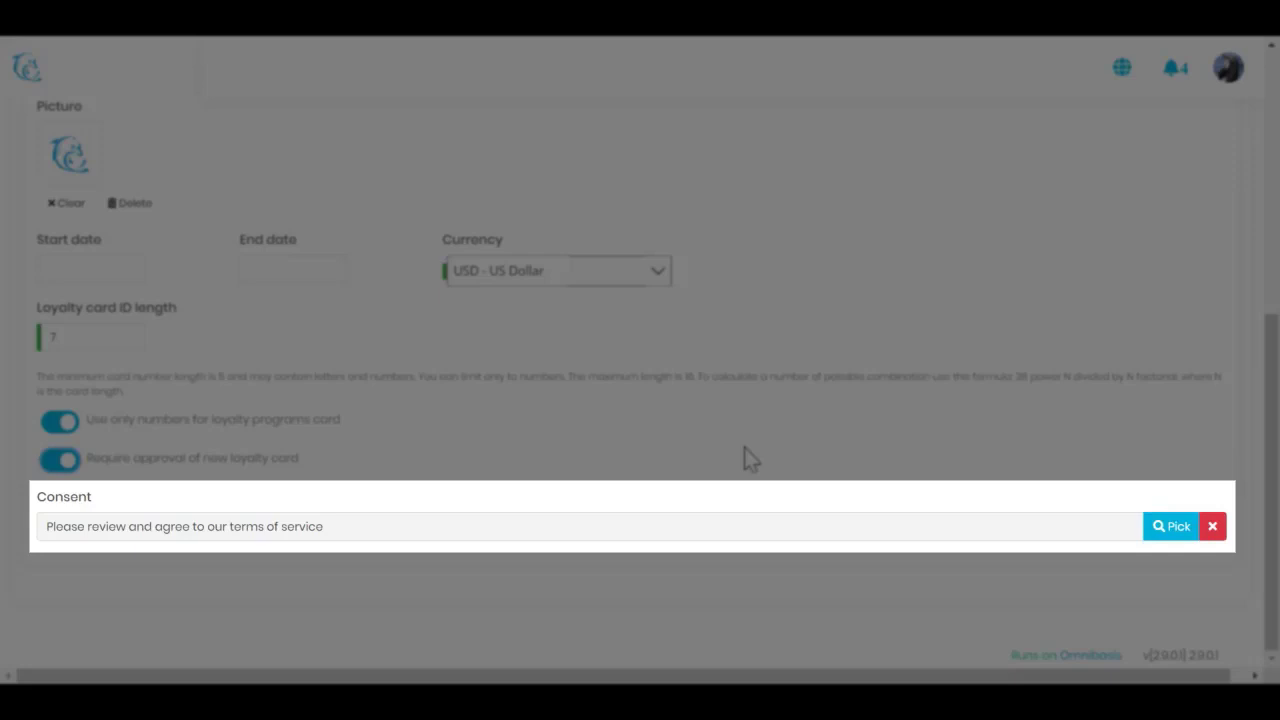
View the available consents without picking one, and save the Dolphin Rewards program
left_click(1168, 527)
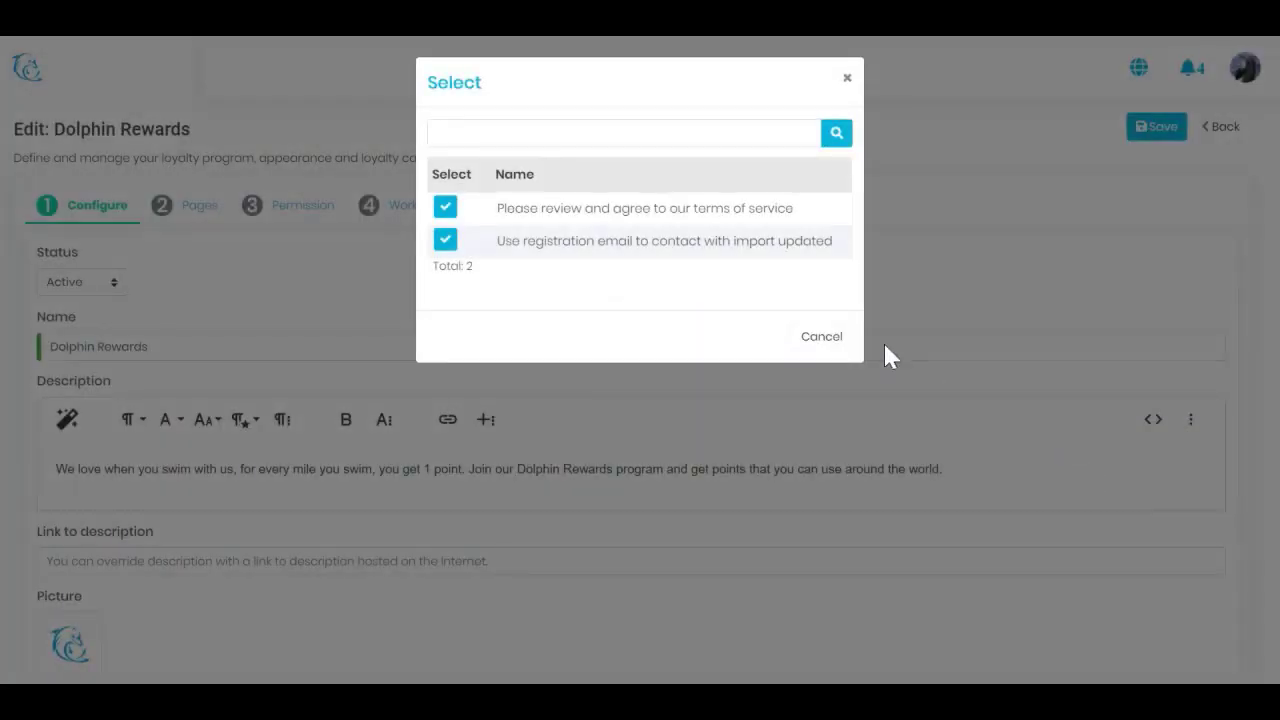
left_click(846, 79)
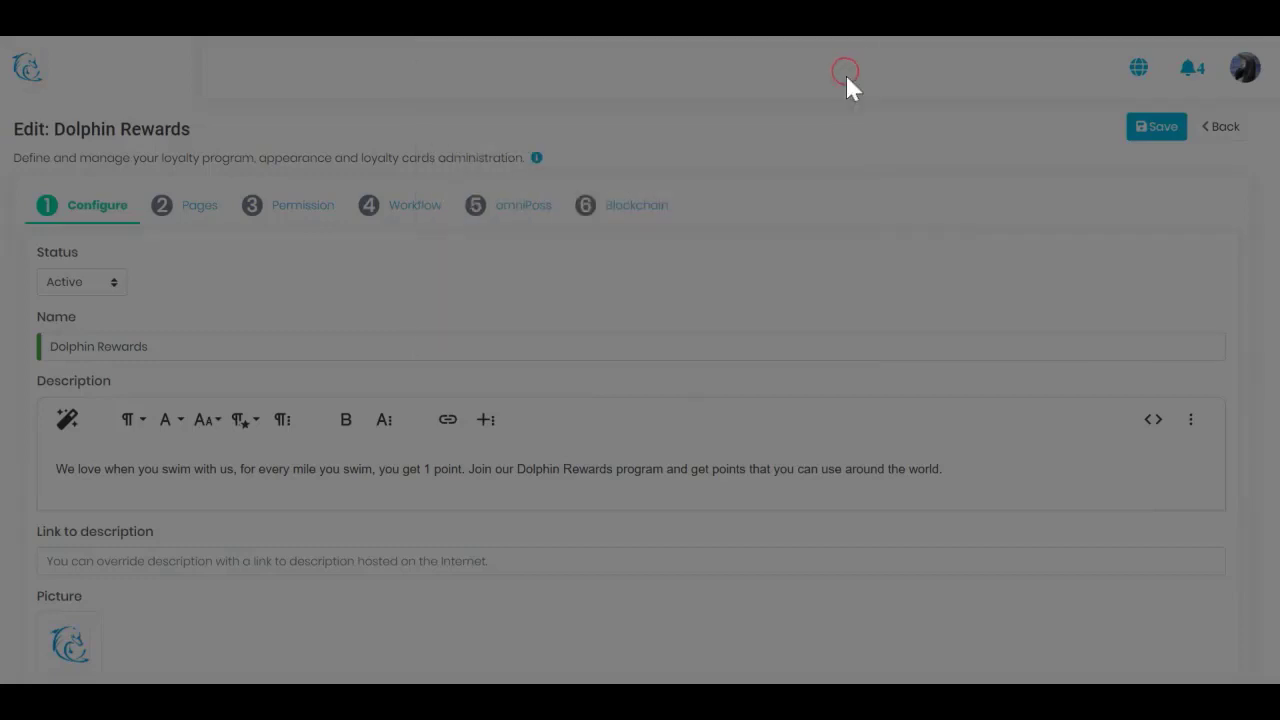
left_click(1158, 133)
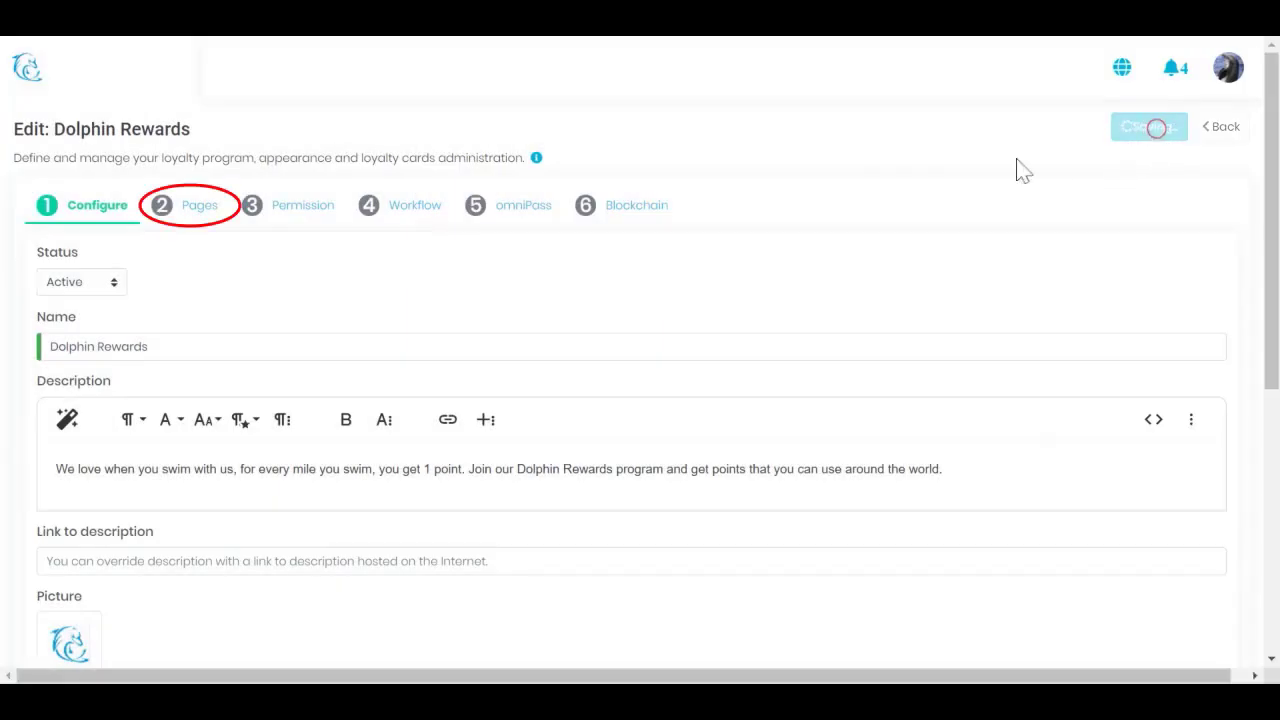
View the pages available for displaying and for submitting the Dolphin Rewards program, without picking any
left_click(183, 225)
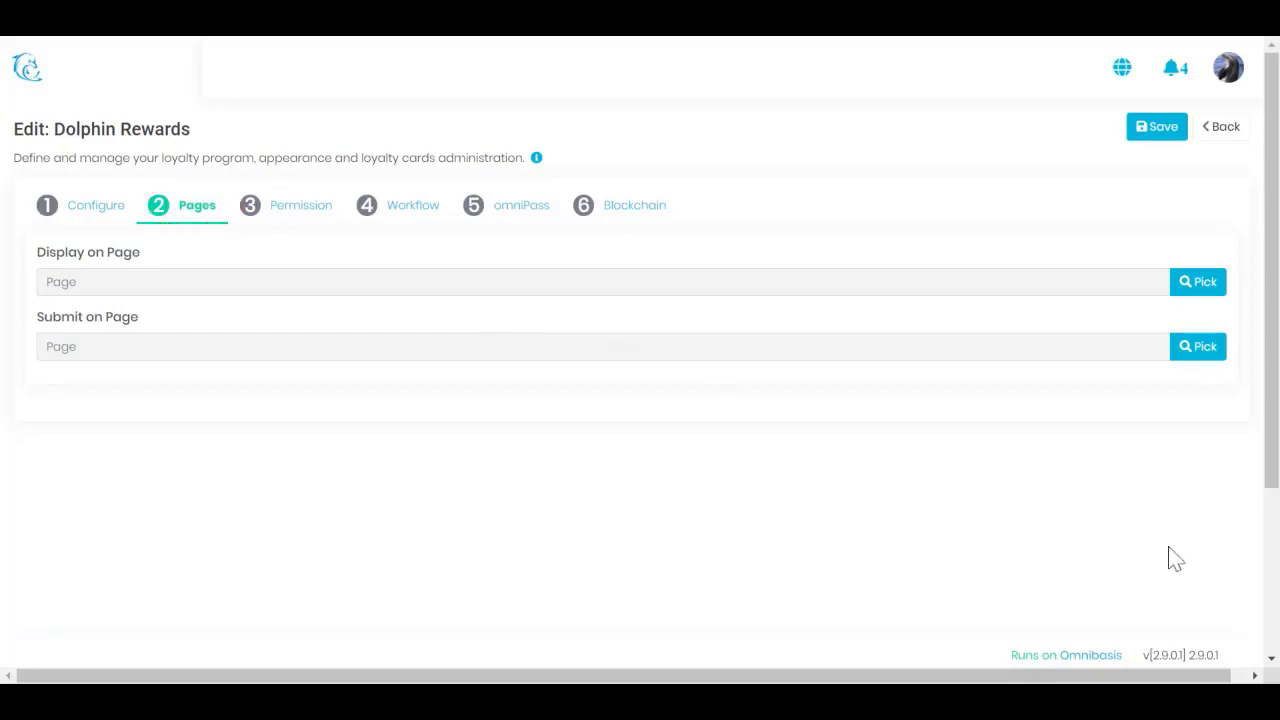
left_click(1198, 283)
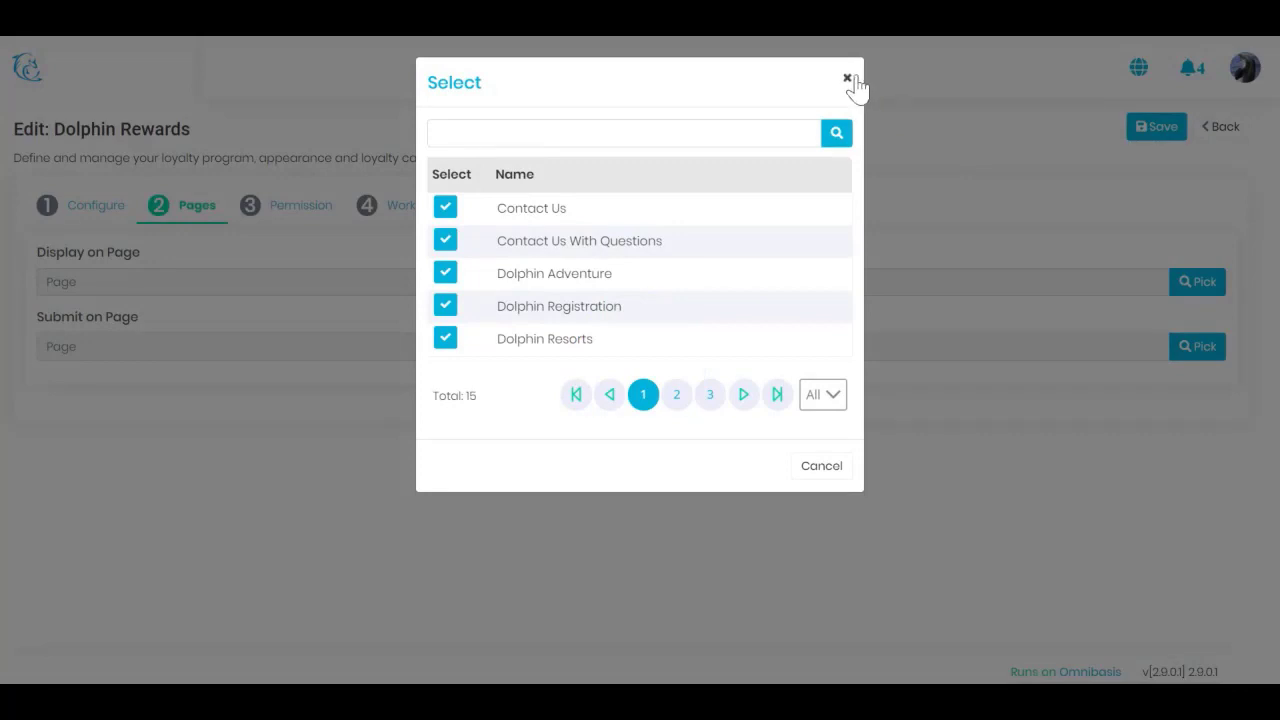
left_click(848, 84)
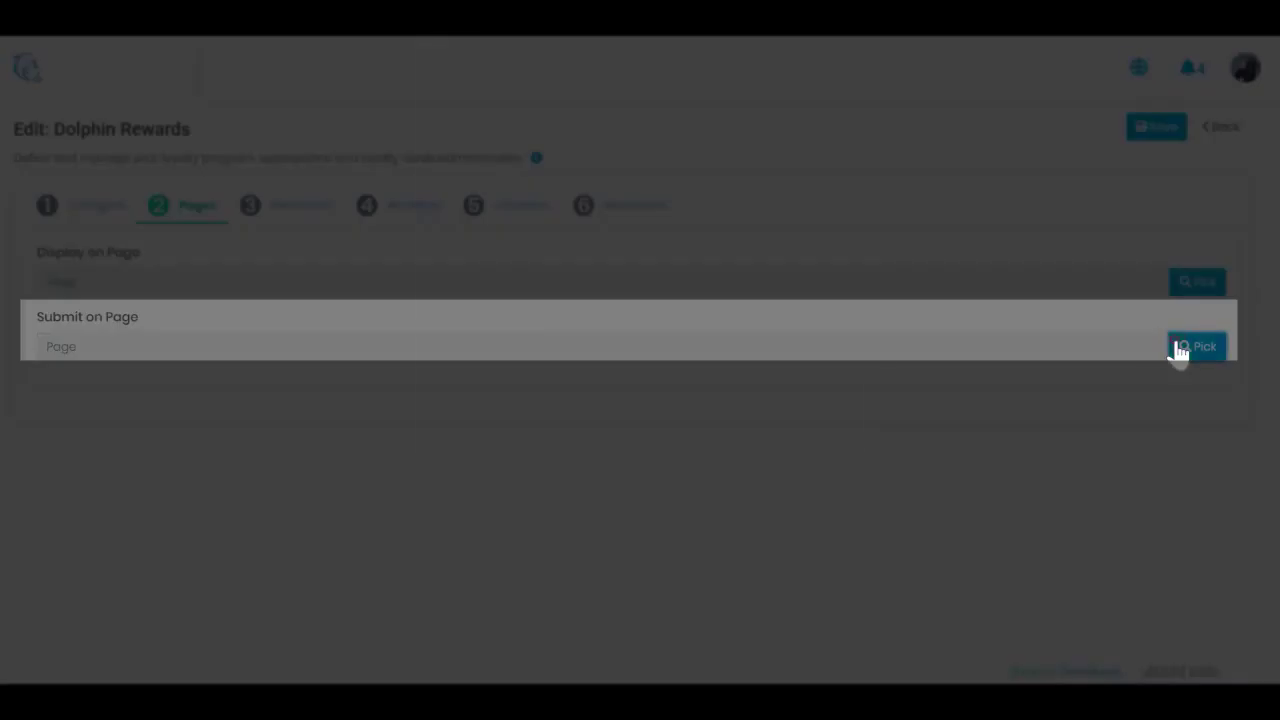
left_click(1182, 348)
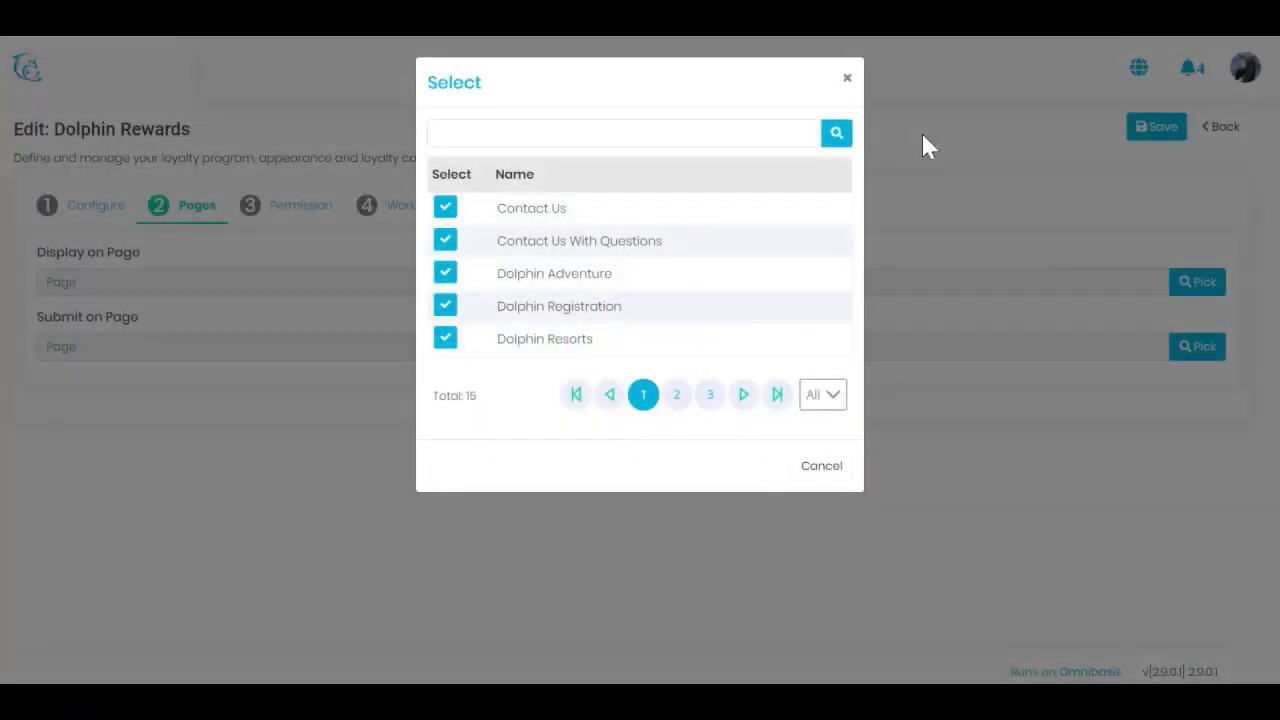
left_click(847, 80)
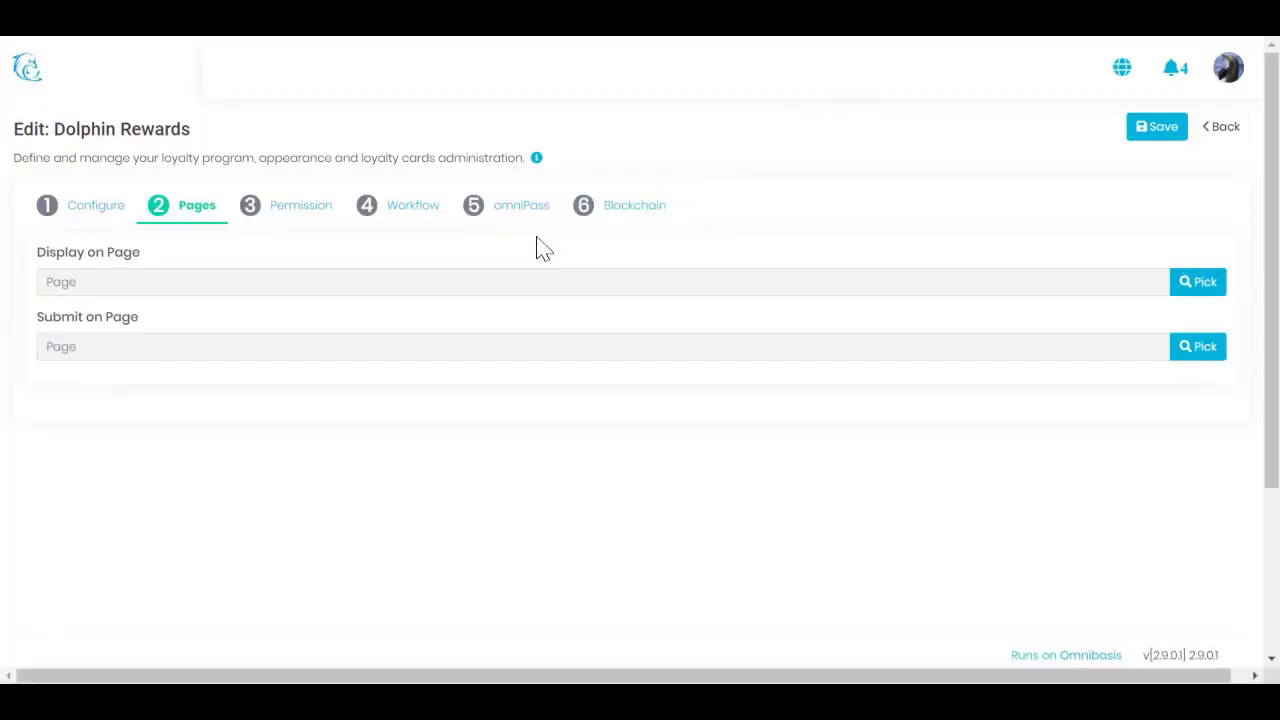
Examine the program's password, role and security permissions, switching the User role on and back off
left_click(308, 218)
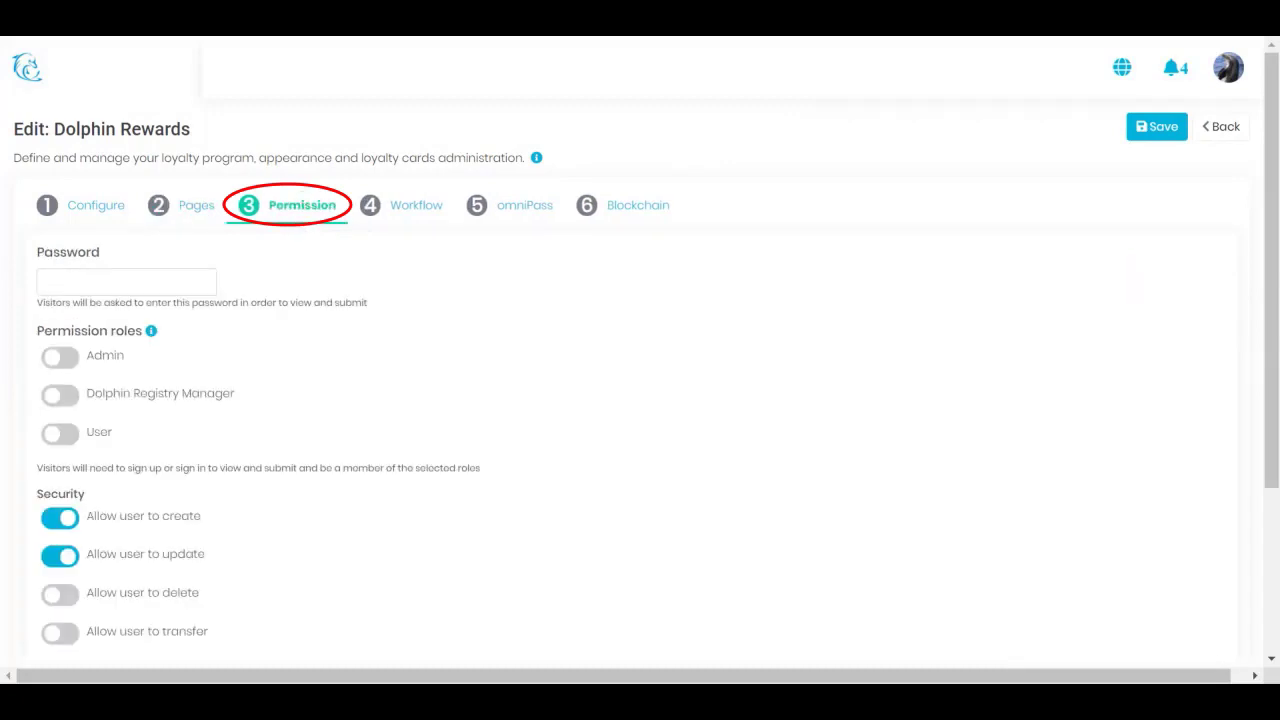
scroll(706, 440, "down", 1)
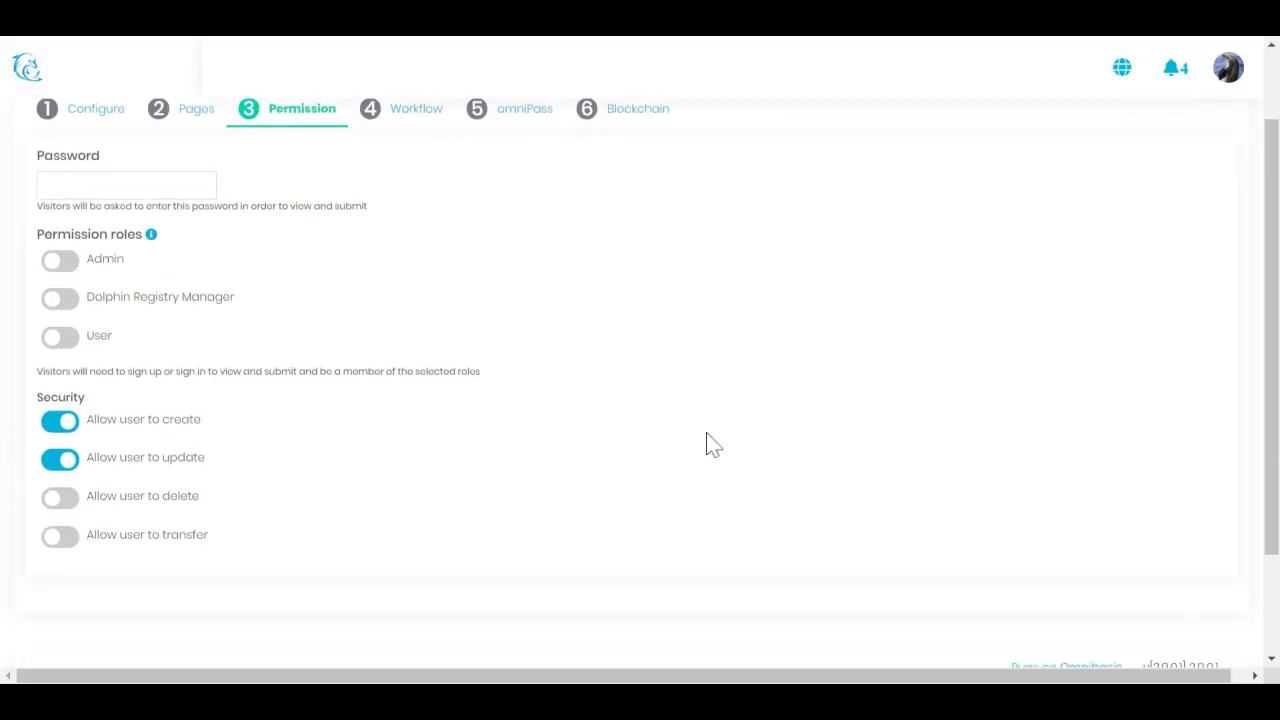
scroll(706, 436, "up", 1)
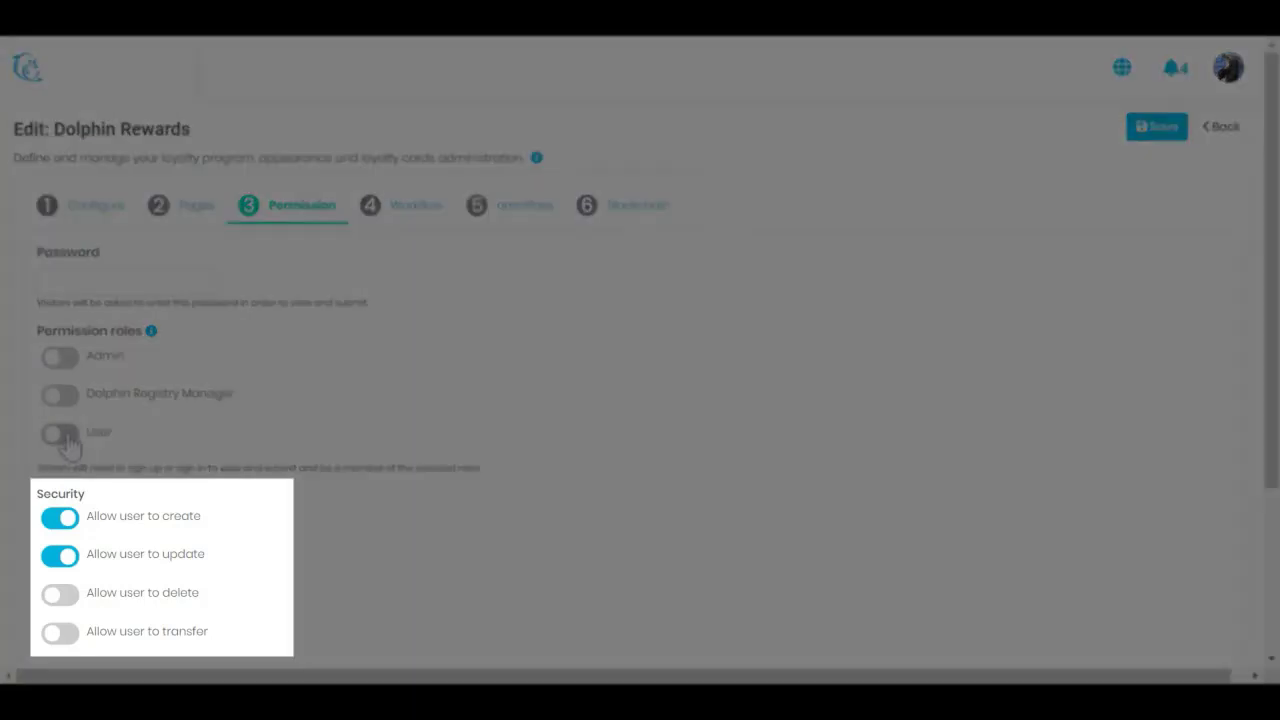
left_click(62, 436)
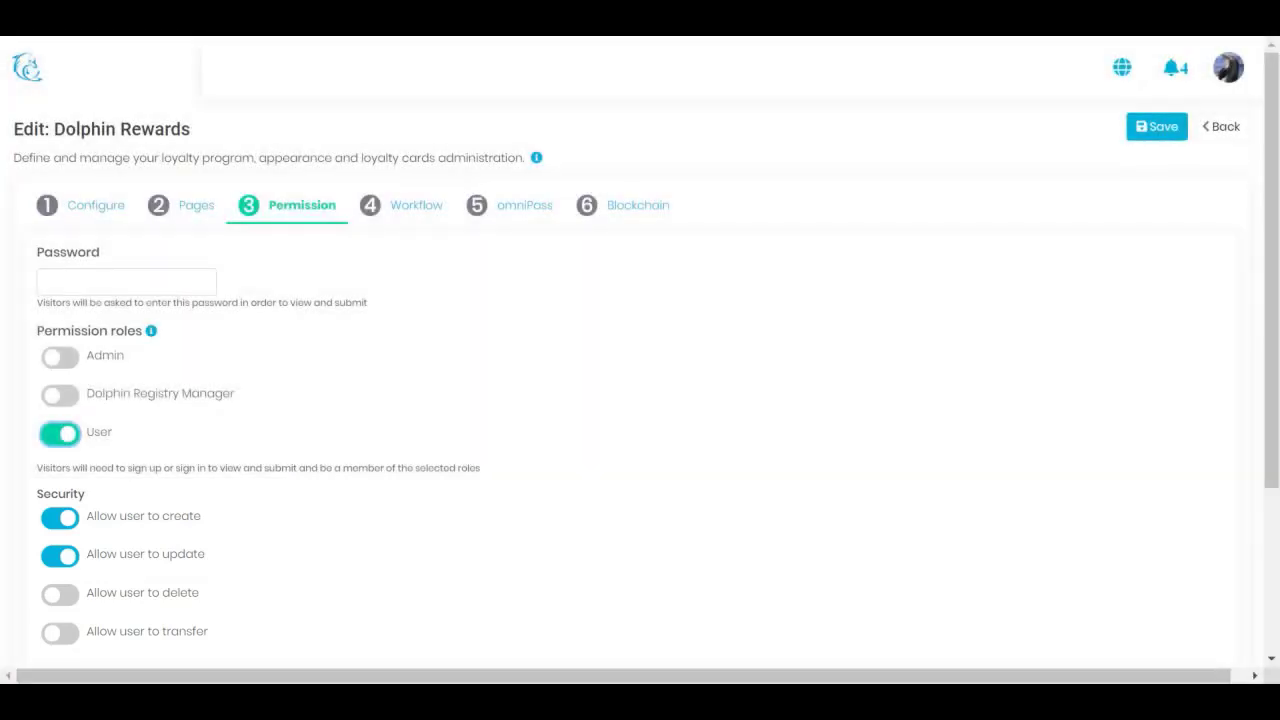
left_click(50, 438)
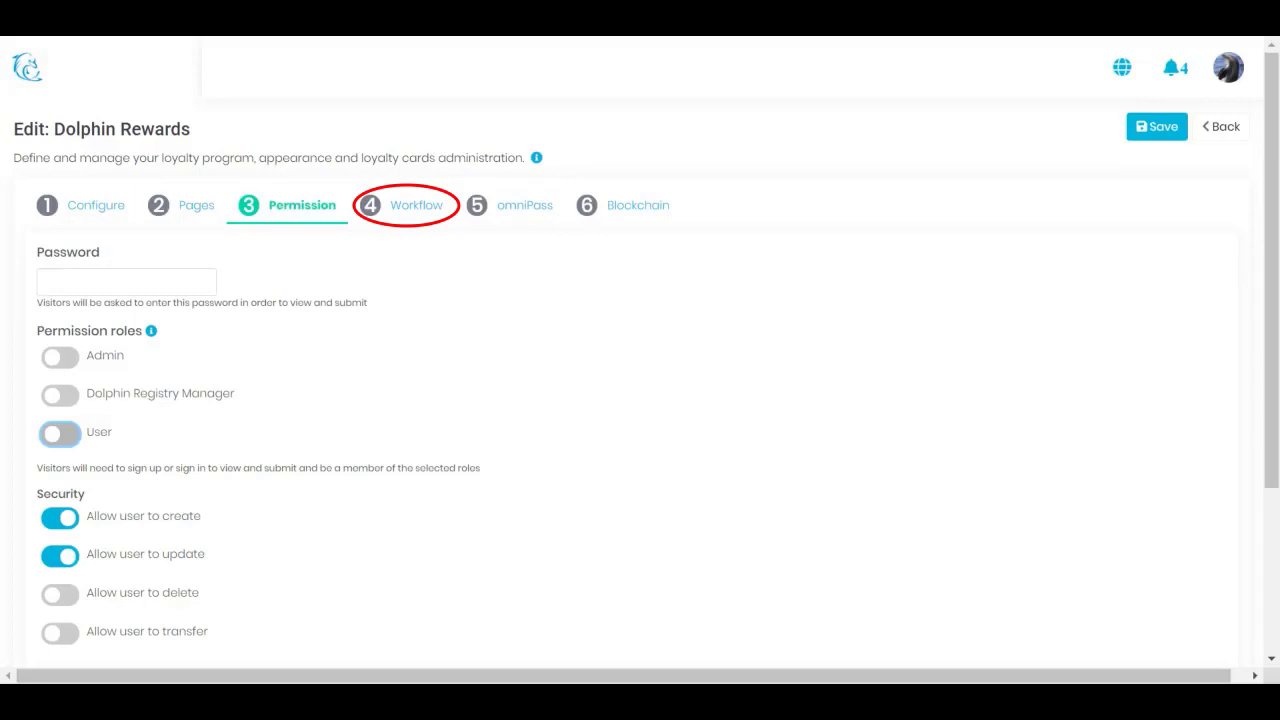
In the workflow settings, switch the use of email to request and edit loyalty cards off and back on
left_click(418, 215)
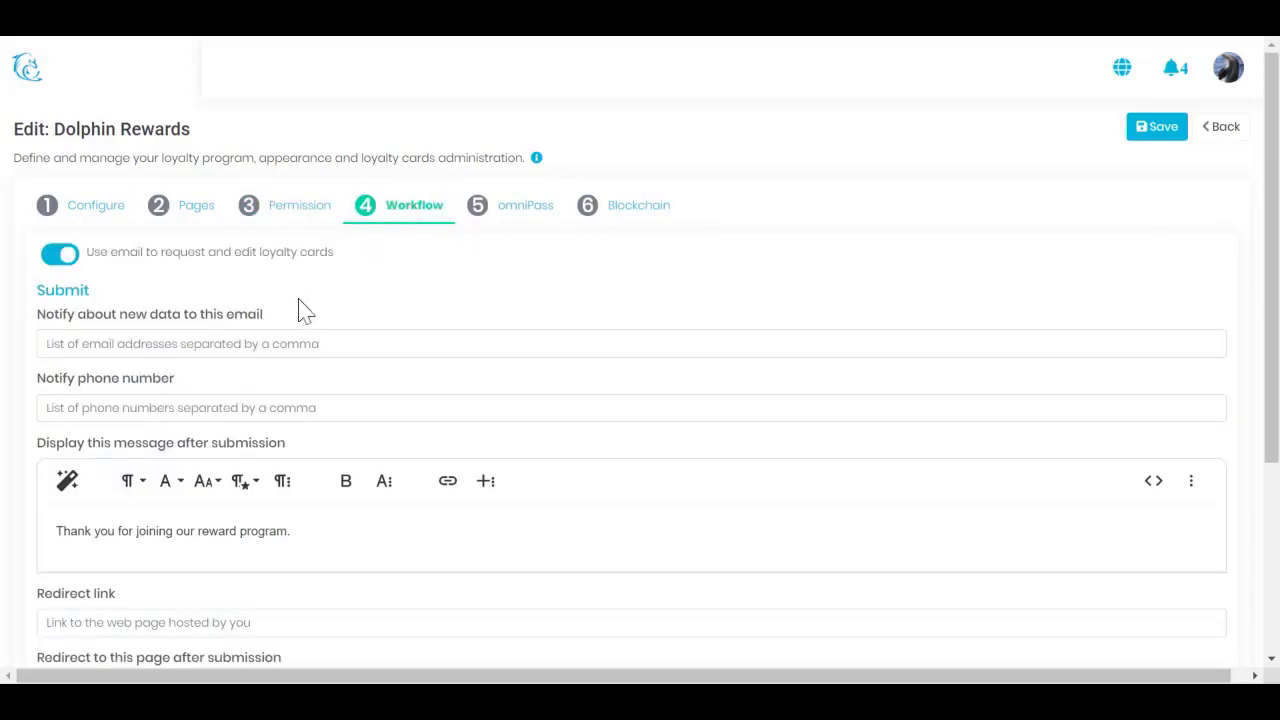
left_click(52, 257)
left_click(64, 258)
Examine the submission workflow's notification email, notification phone, after-submission message and redirect link settings
left_click_drag(277, 320, 28, 314)
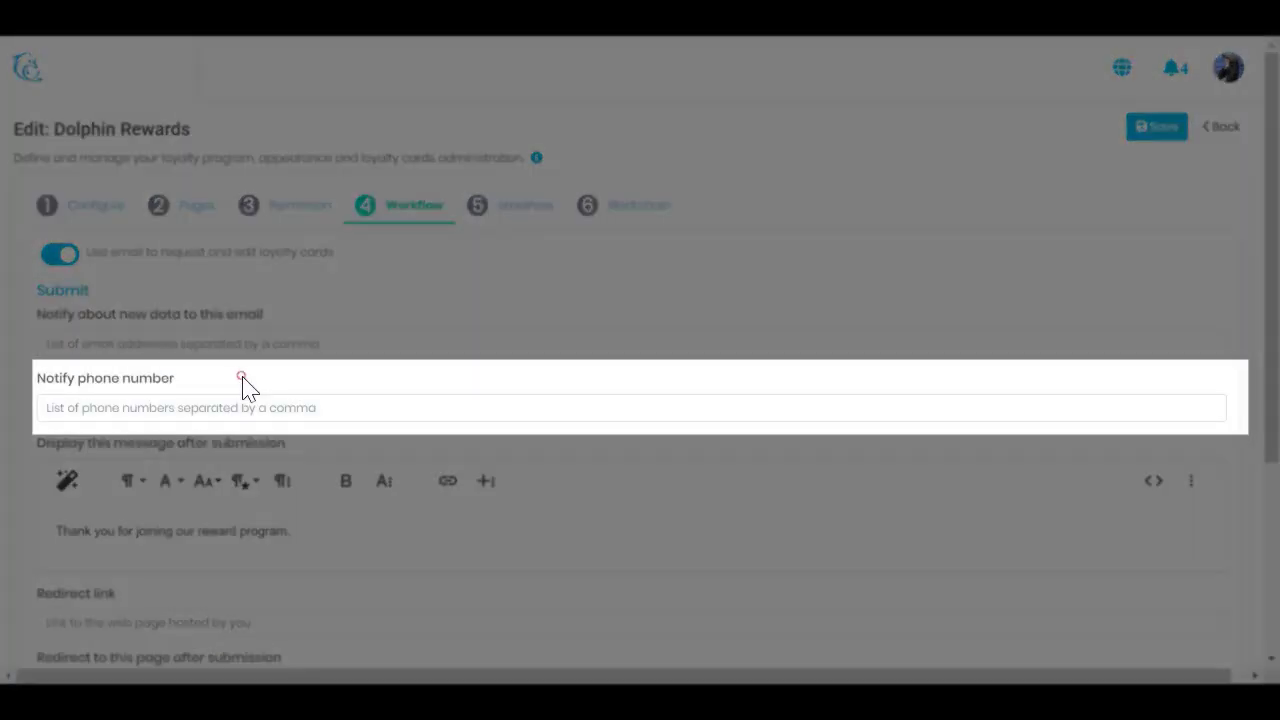
left_click_drag(243, 380, 40, 385)
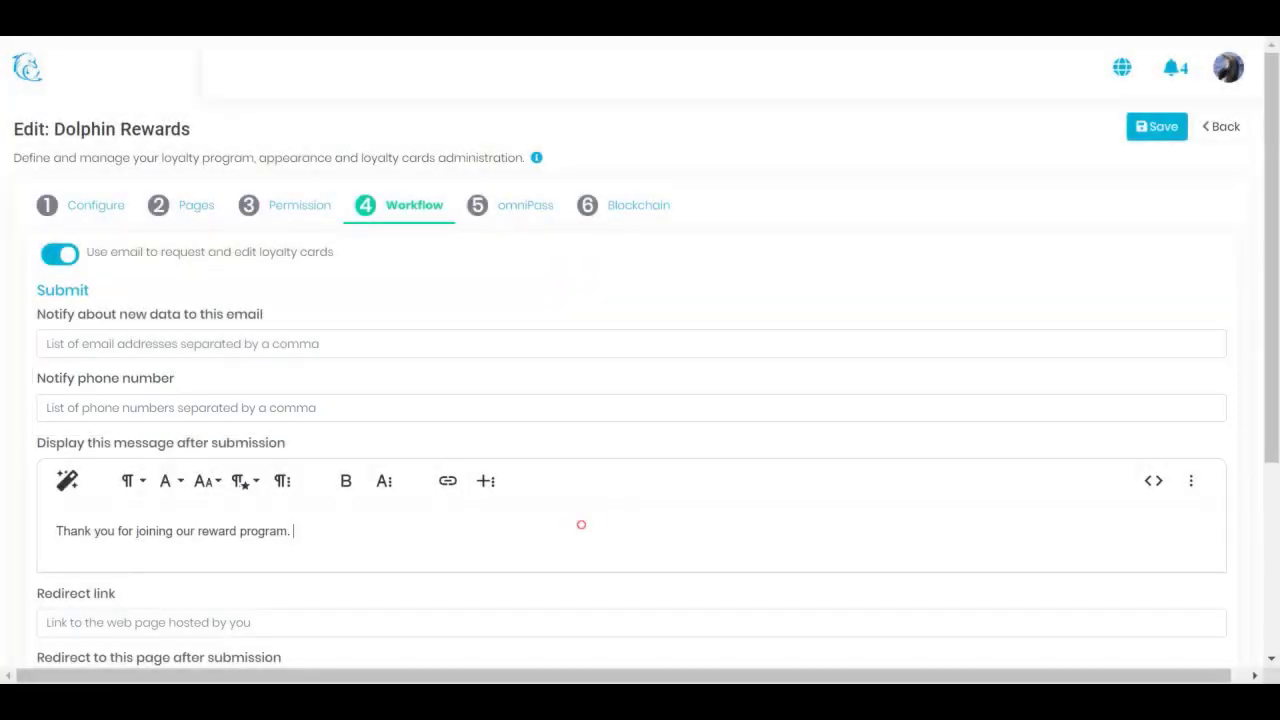
left_click_drag(582, 525, 50, 543)
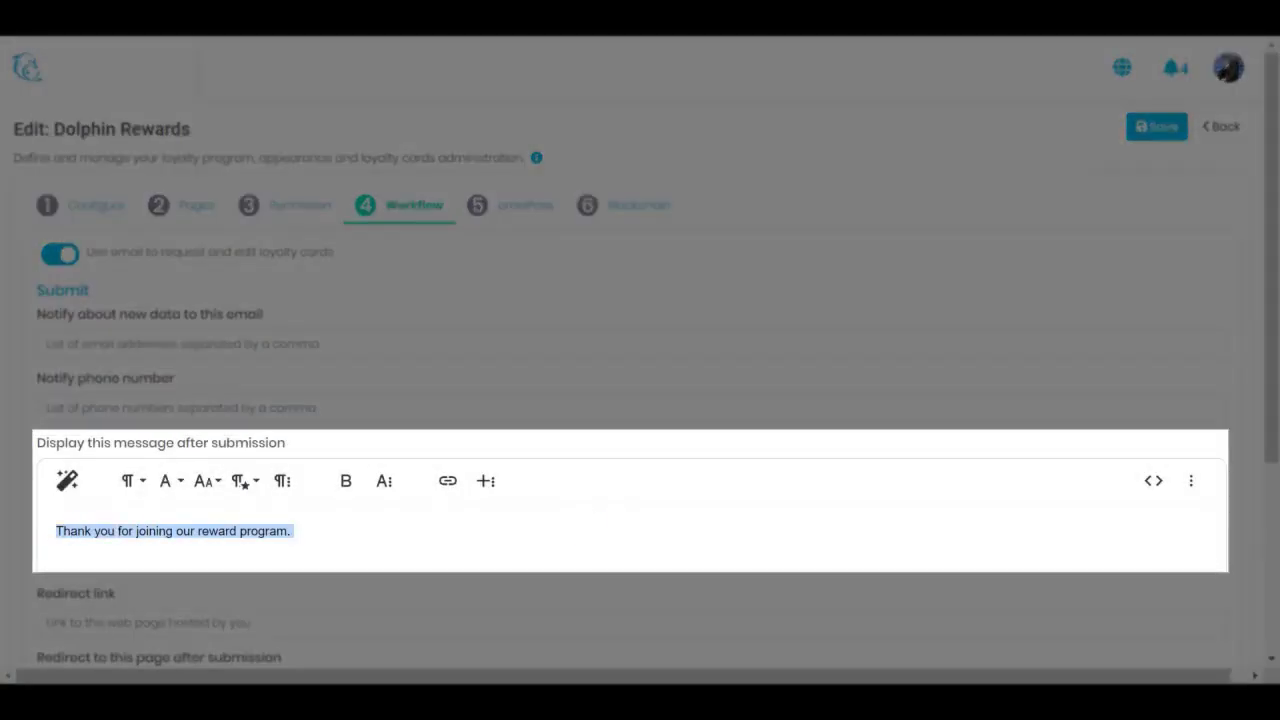
scroll(55, 557, "down", 1)
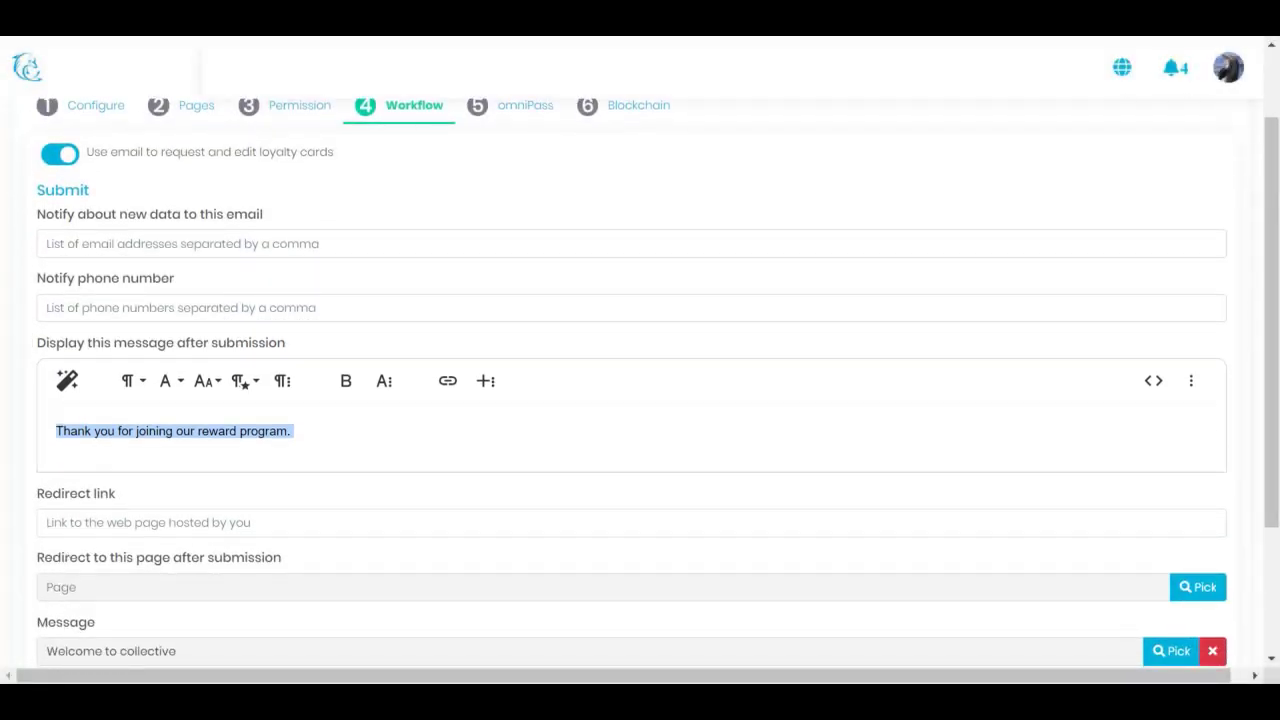
left_click(329, 530)
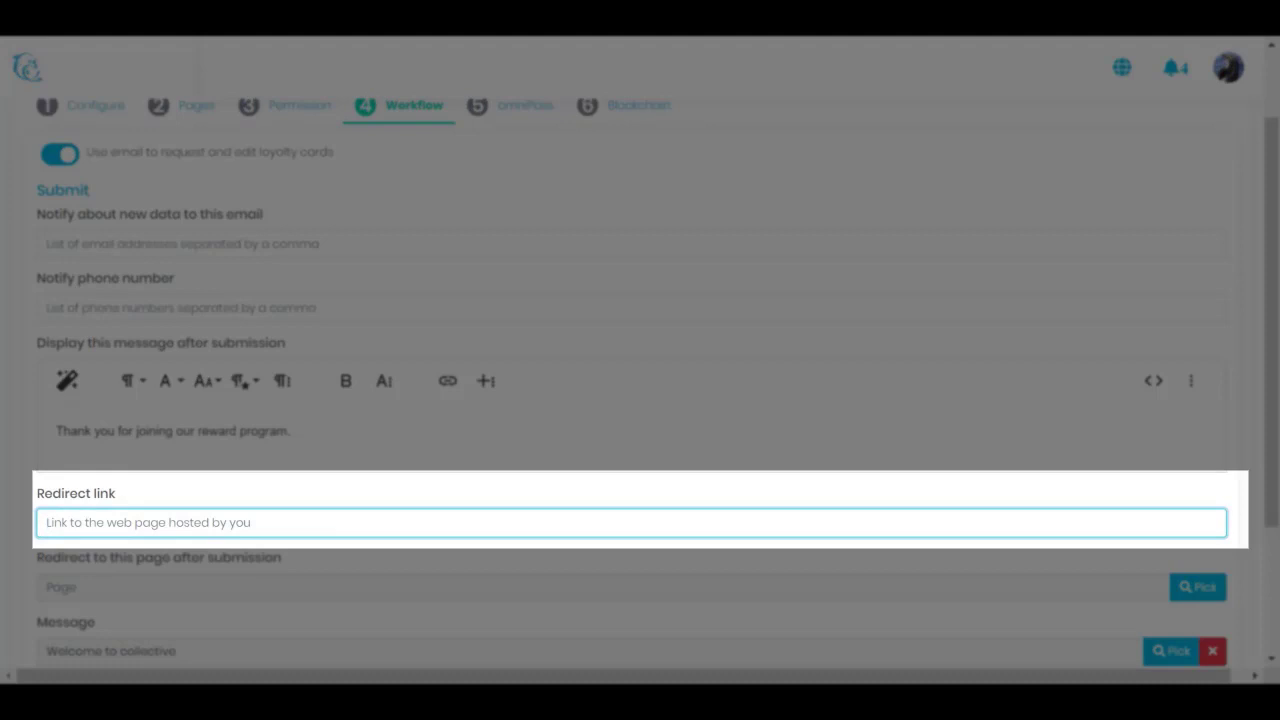
scroll(640, 400, "down", 1)
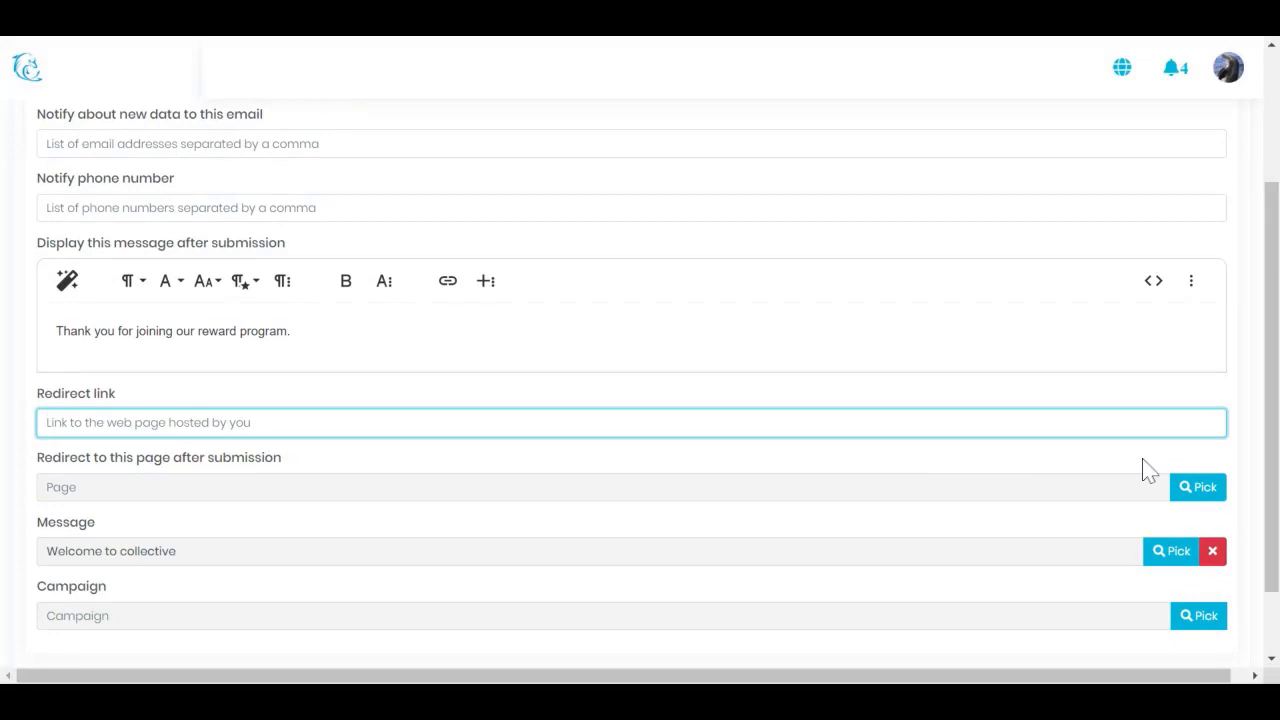
View the redirect pages, messages and campaigns available for the submission workflow, without picking any
left_click(1196, 486)
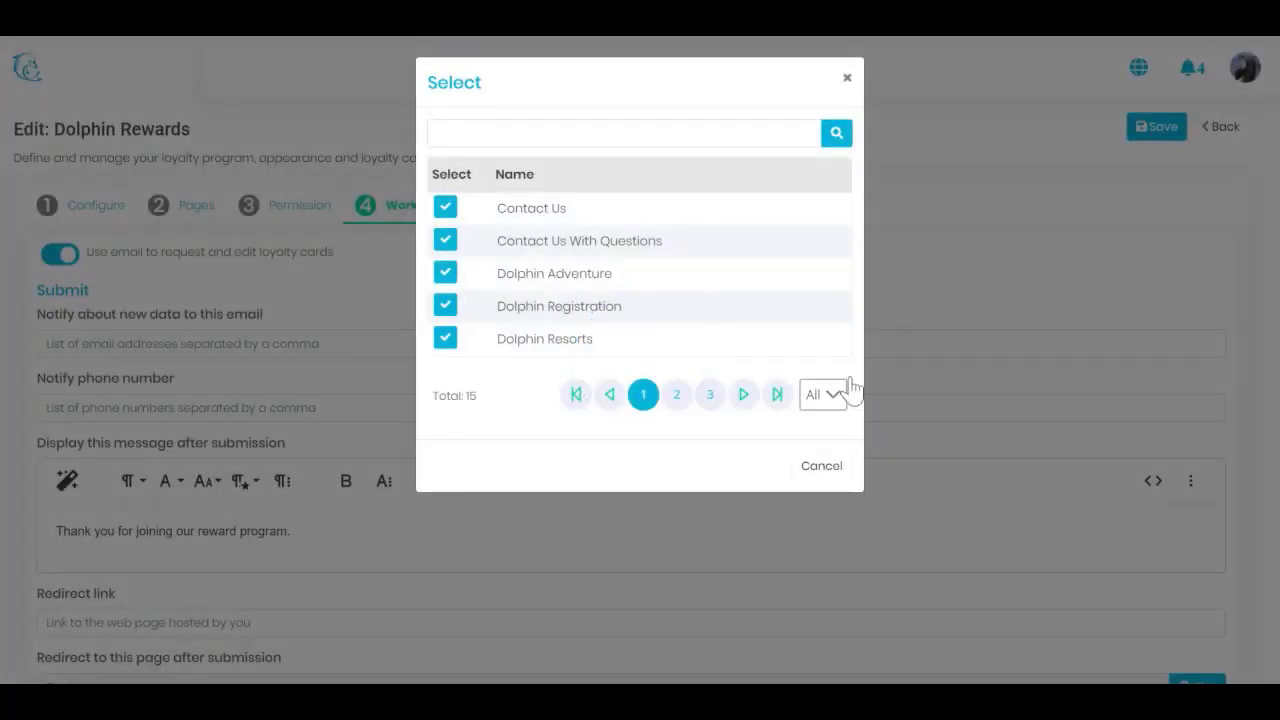
left_click(847, 77)
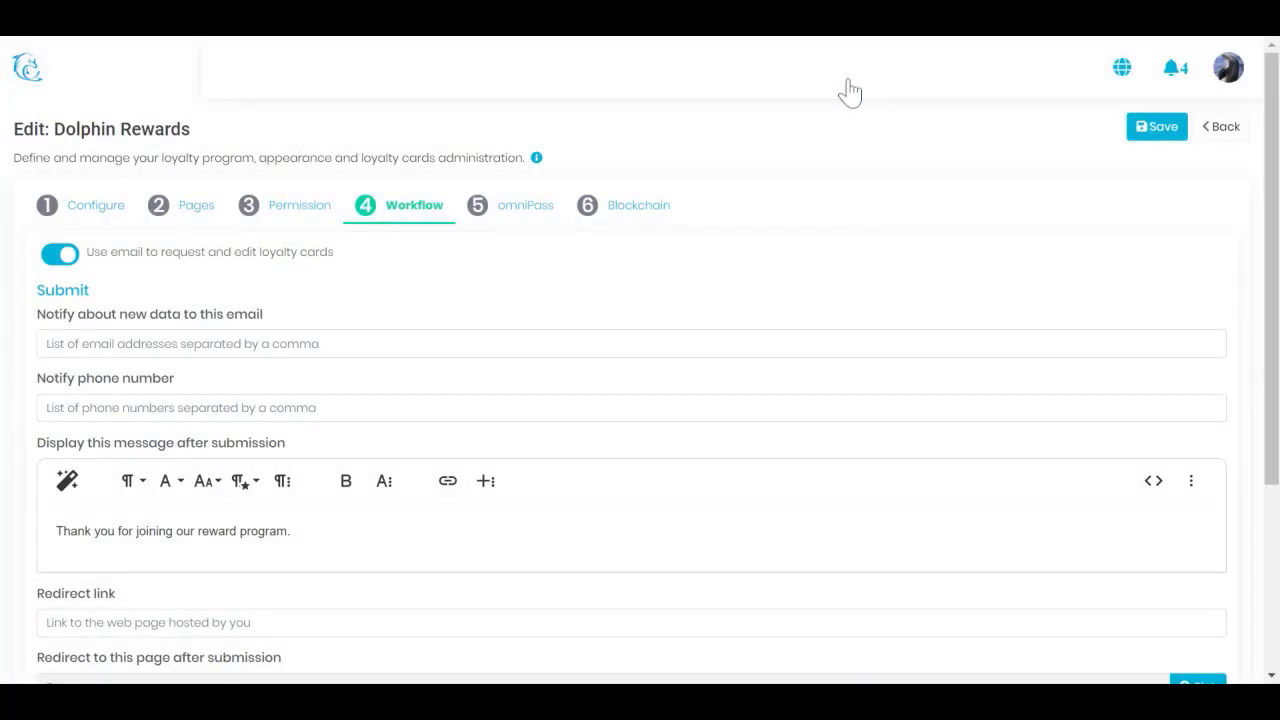
scroll(850, 312, "down", 3)
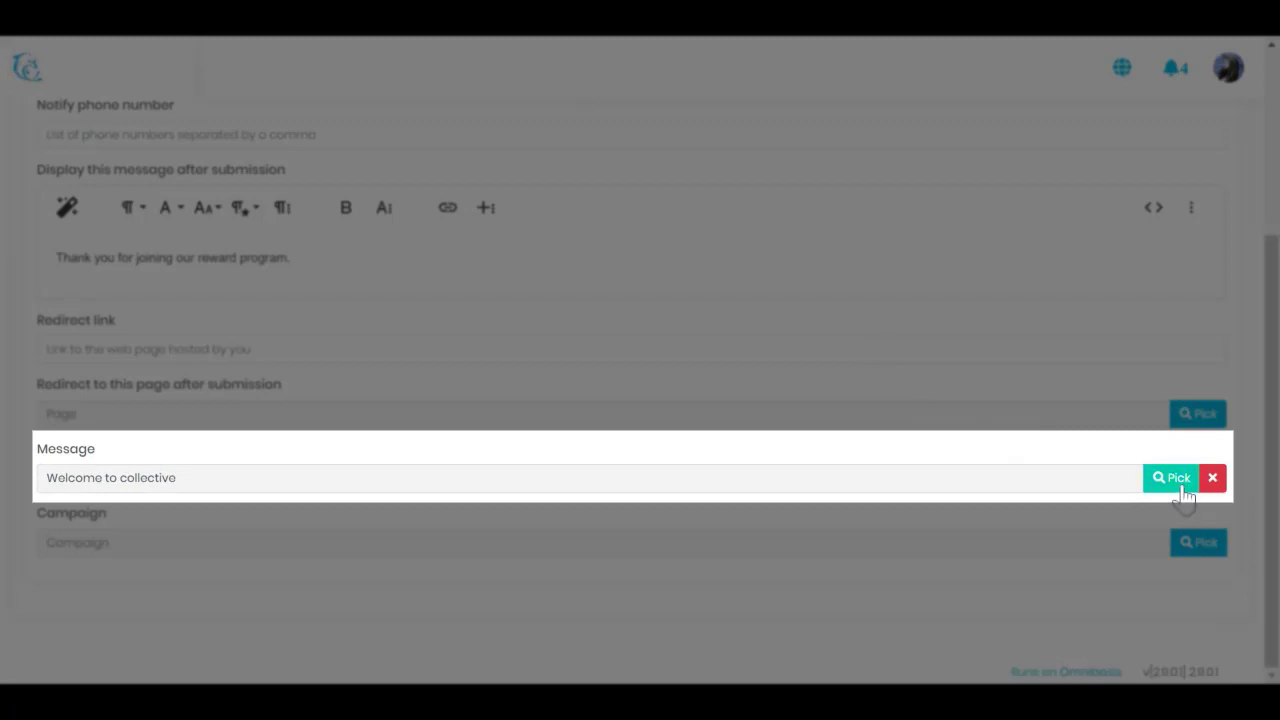
left_click(1180, 480)
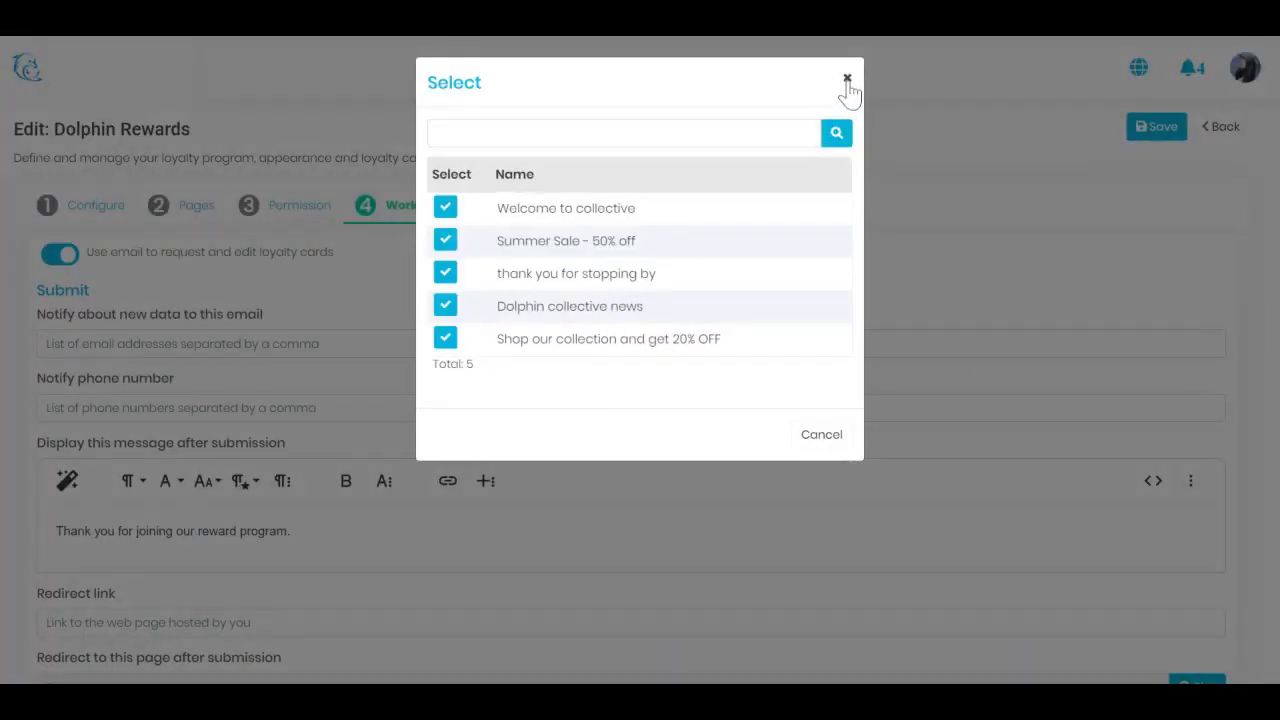
left_click(847, 80)
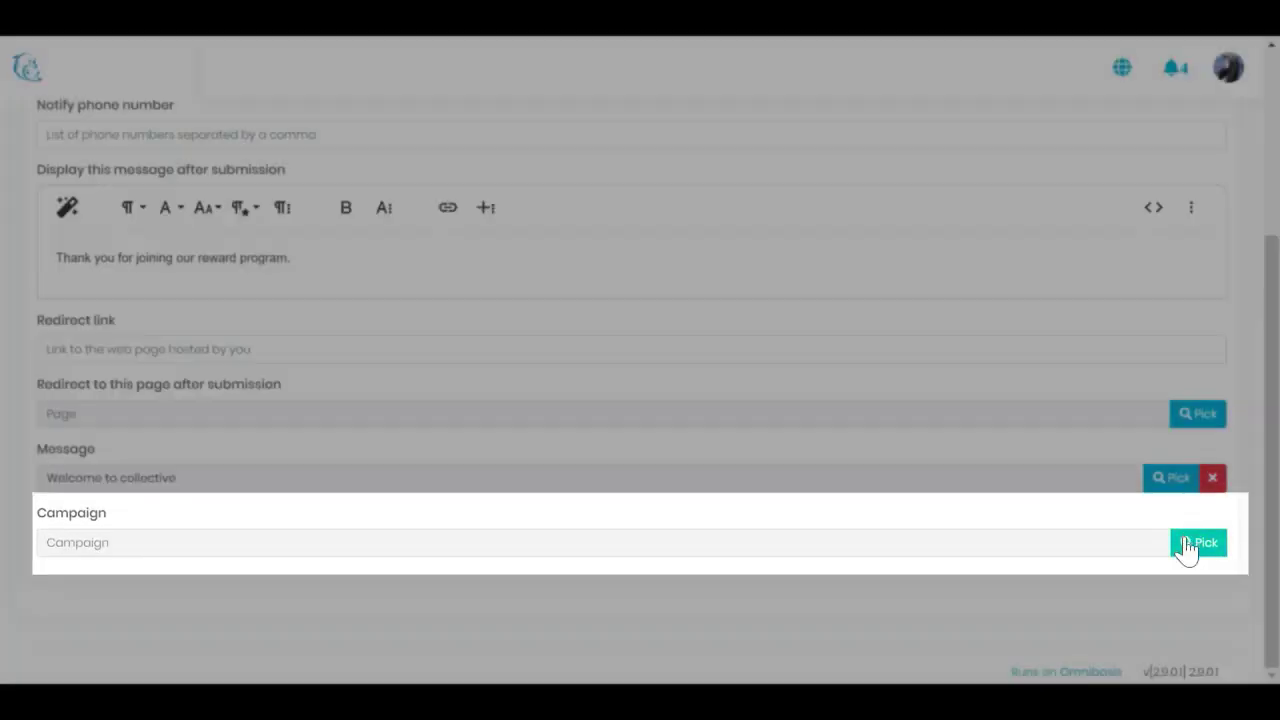
left_click(1189, 549)
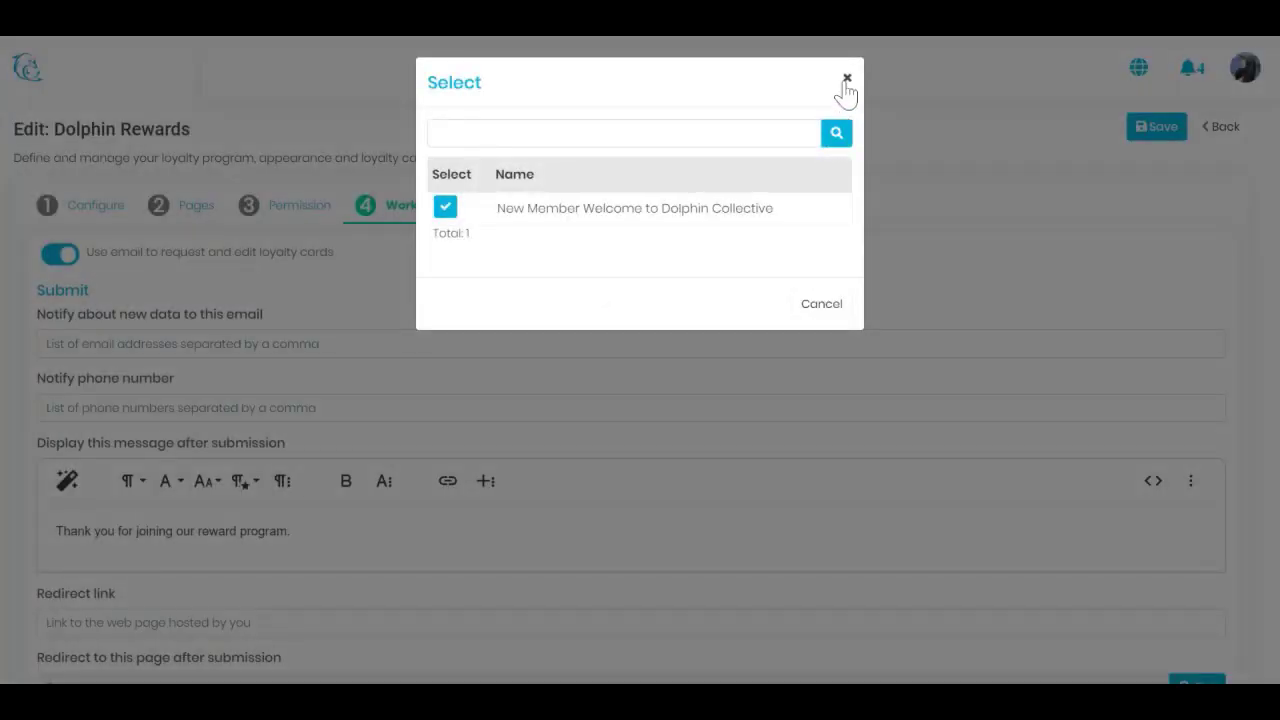
left_click(847, 80)
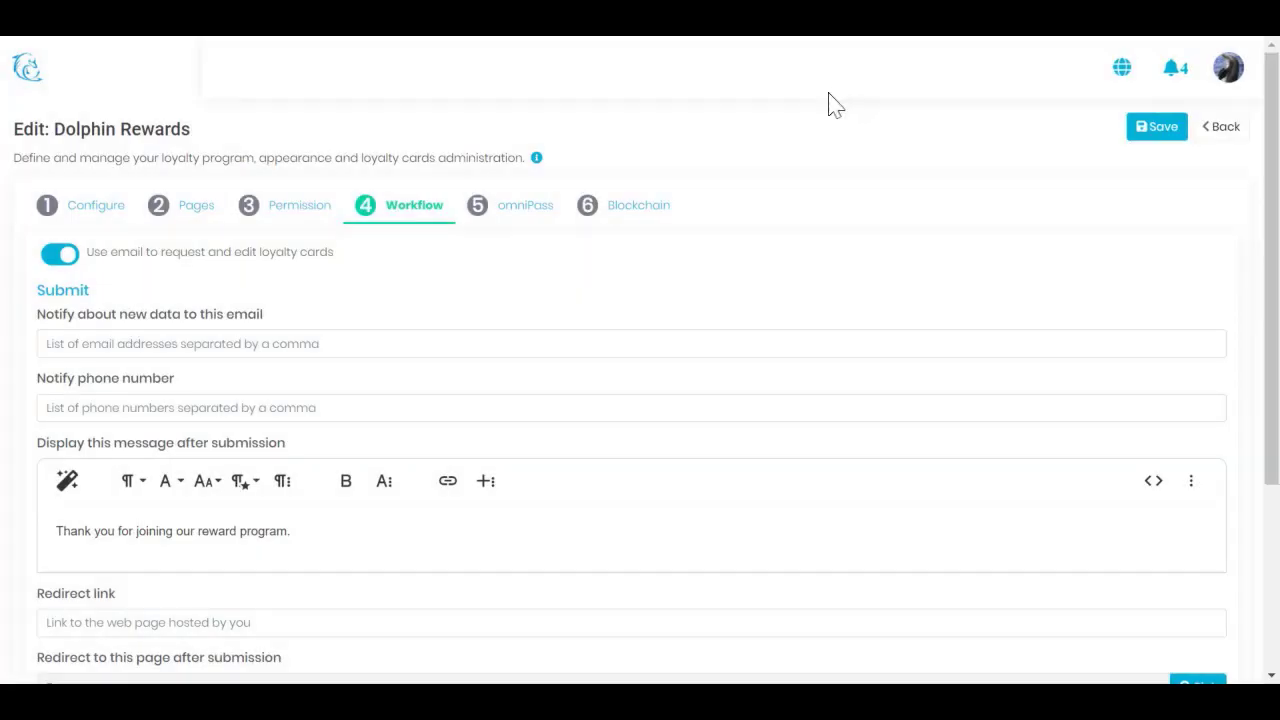
Examine the omniPass field assignments and view the available wallet passes without picking one
left_click(541, 216)
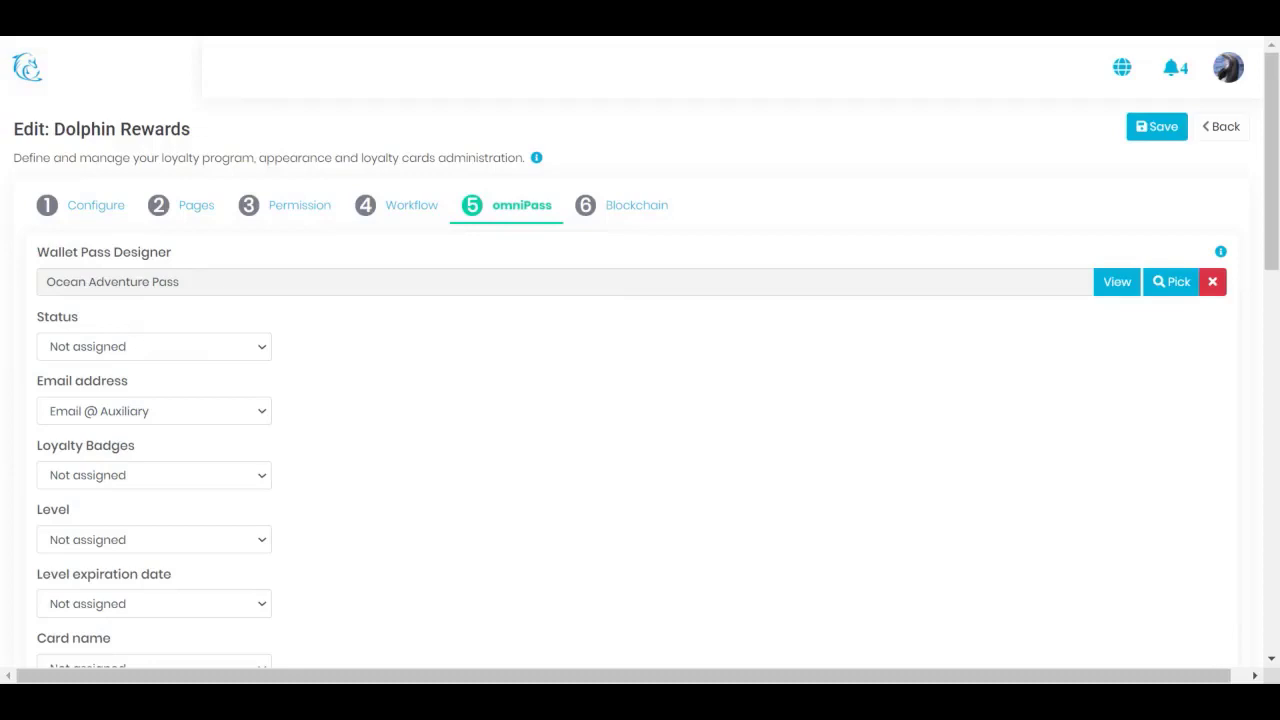
scroll(889, 494, "down", 2)
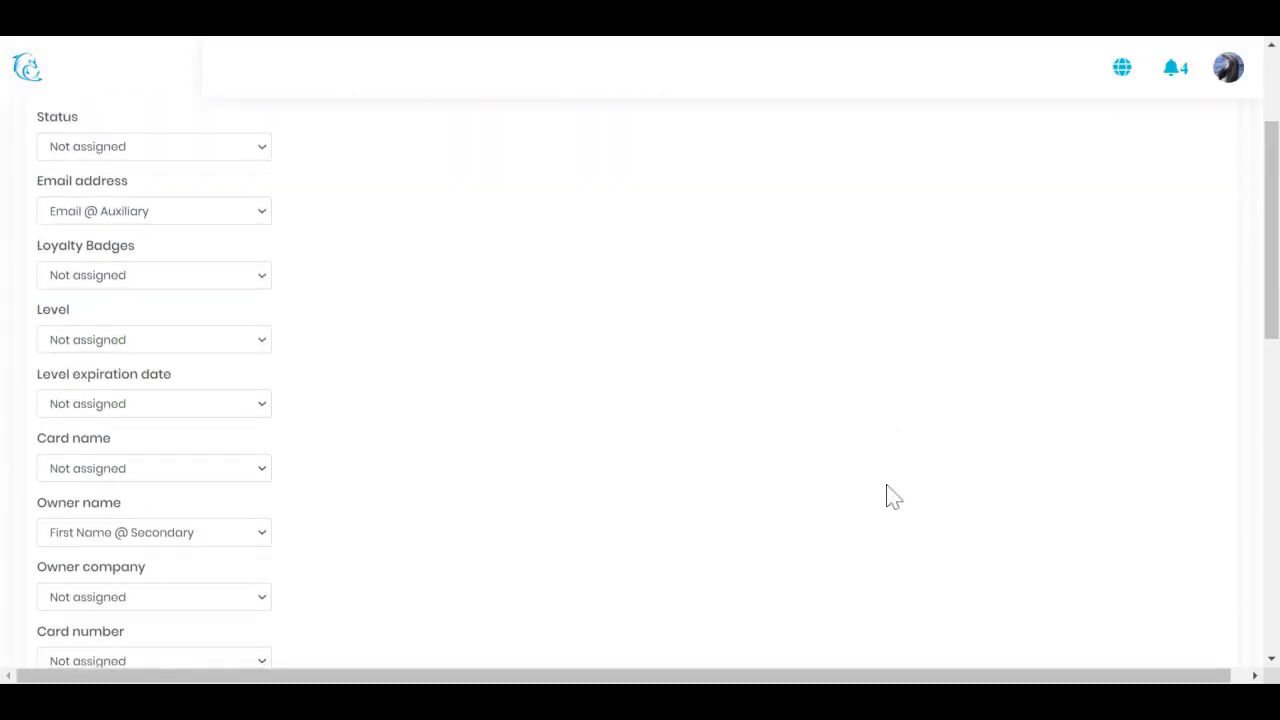
scroll(889, 494, "down", 1)
scroll(889, 494, "down", 1)
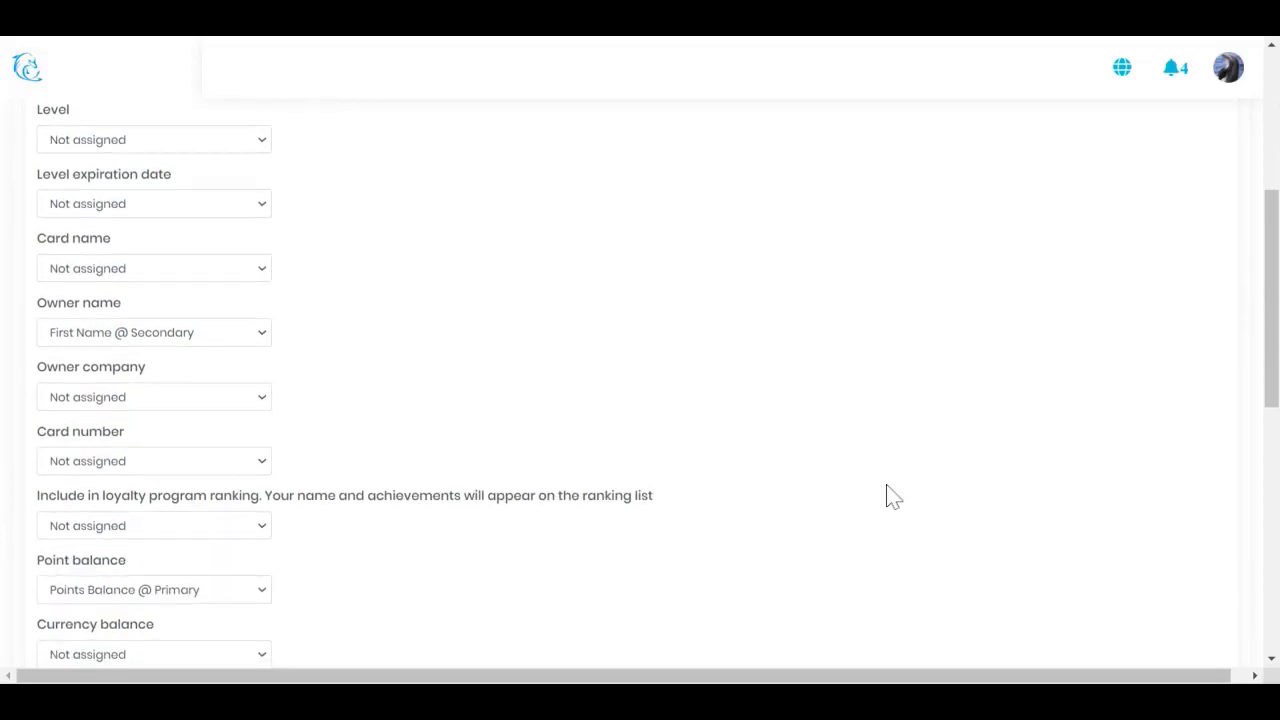
scroll(889, 494, "down", 2)
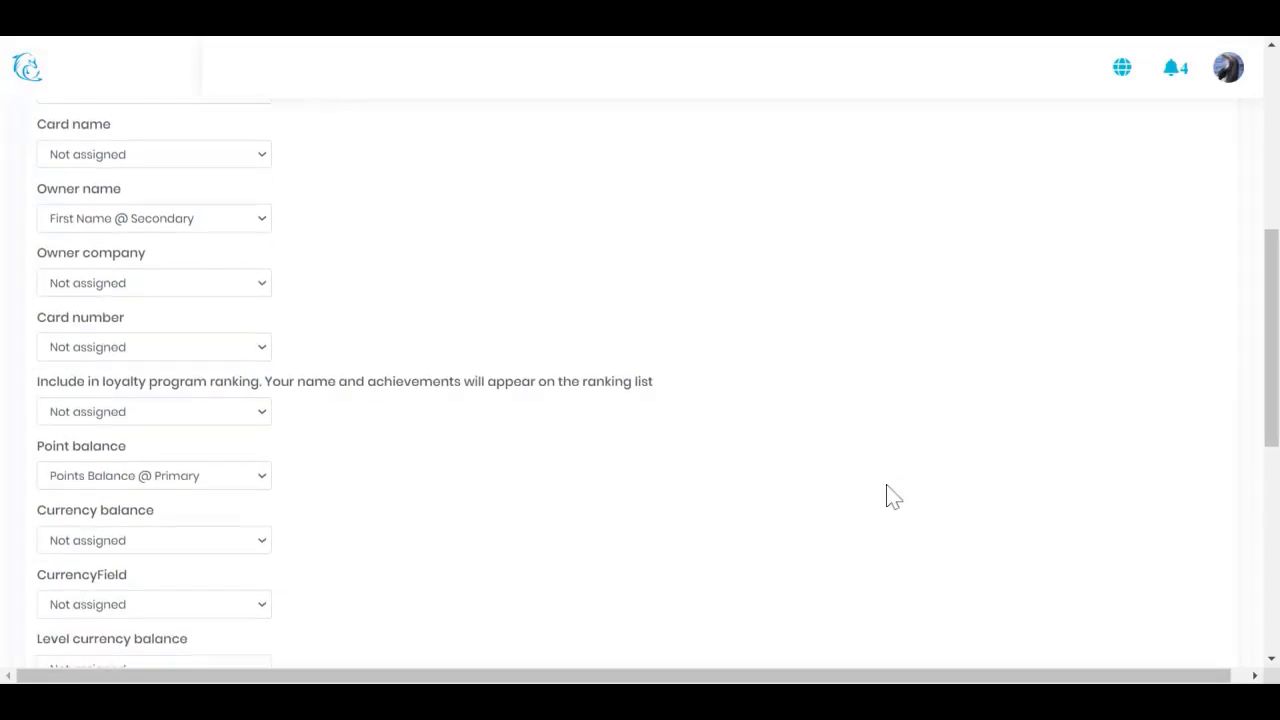
scroll(889, 494, "up", 6)
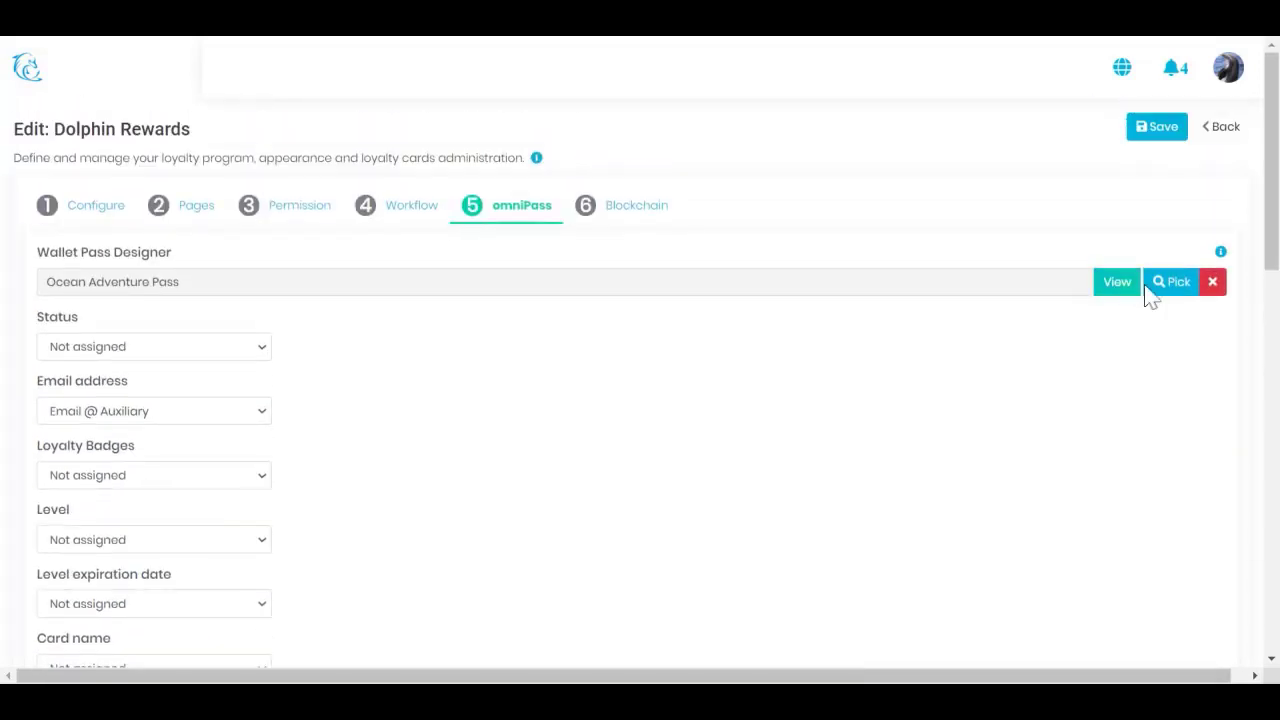
left_click(1155, 287)
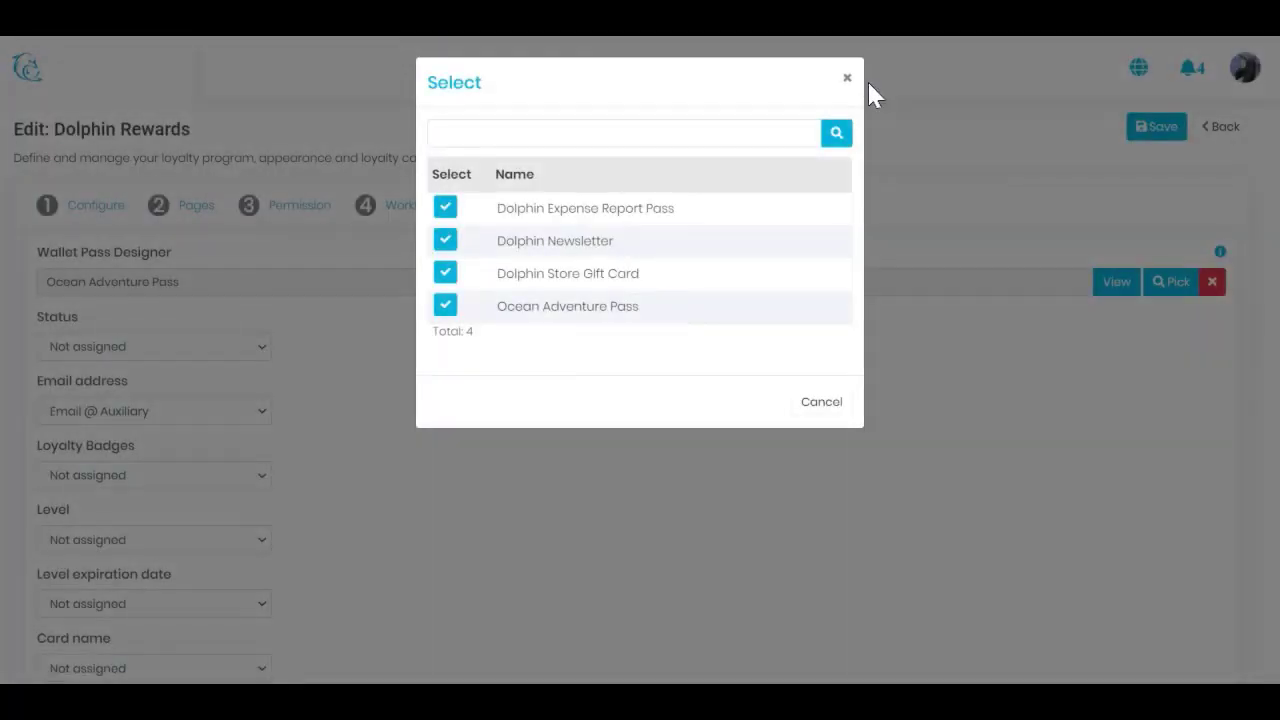
left_click(847, 78)
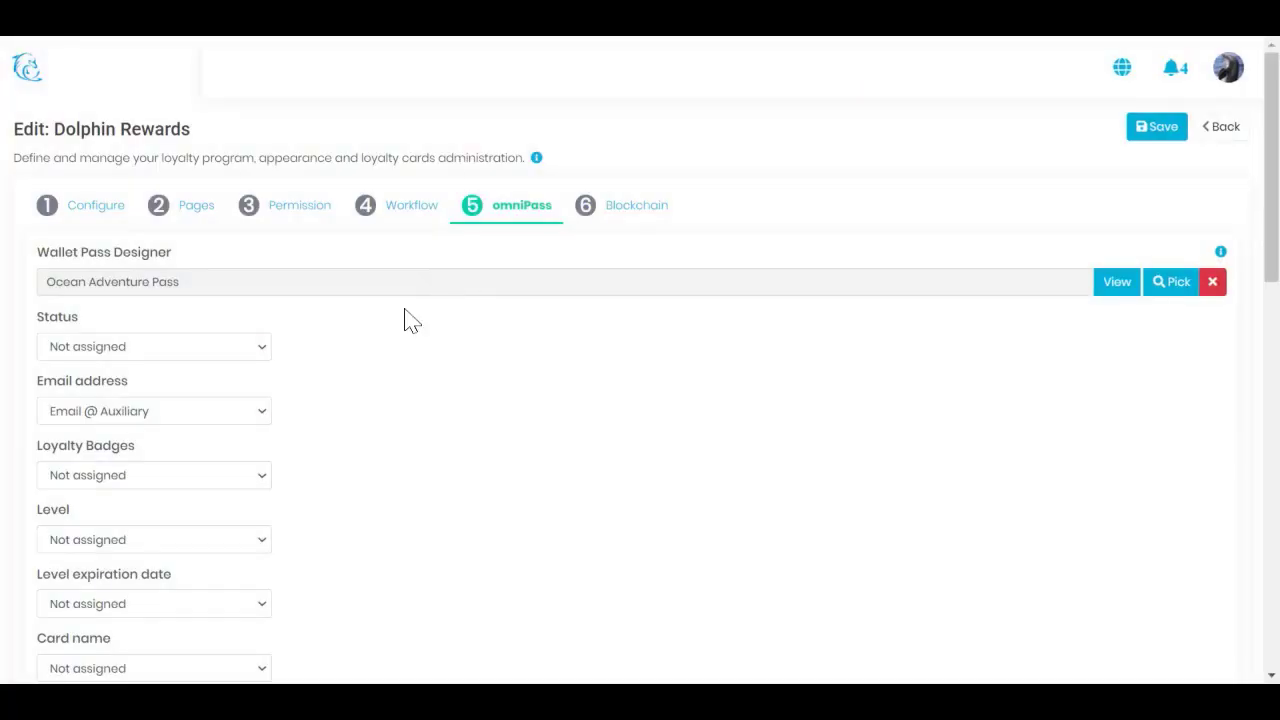
Examine which wallet pass fields are assigned to the email address, owner name and point balance
left_click(250, 410)
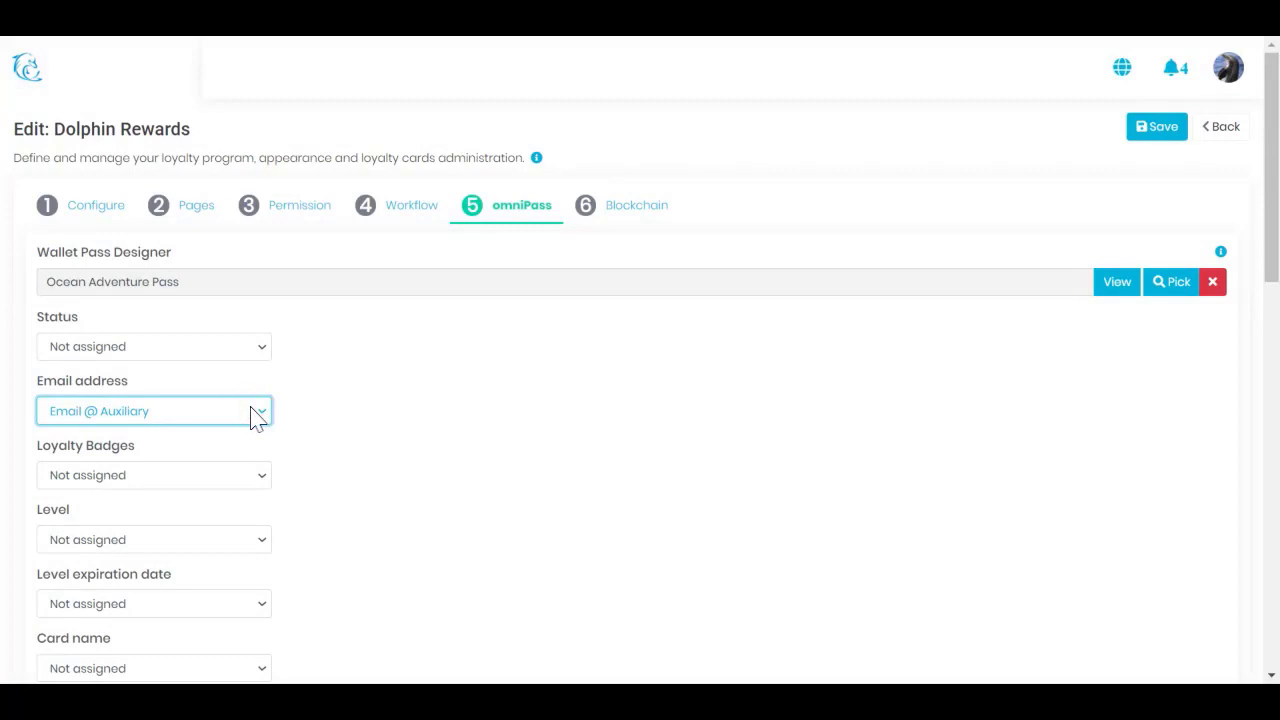
left_click(247, 407)
scroll(288, 428, "down", 3)
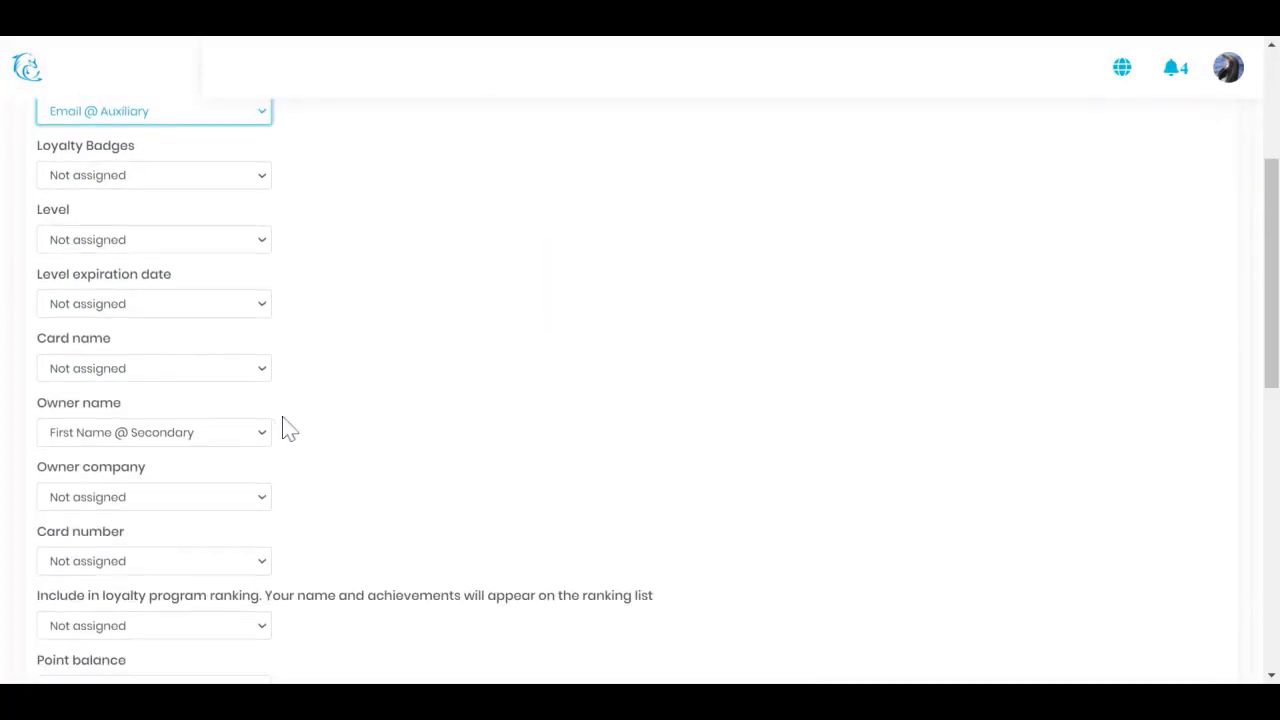
left_click(238, 443)
scroll(309, 443, "down", 3)
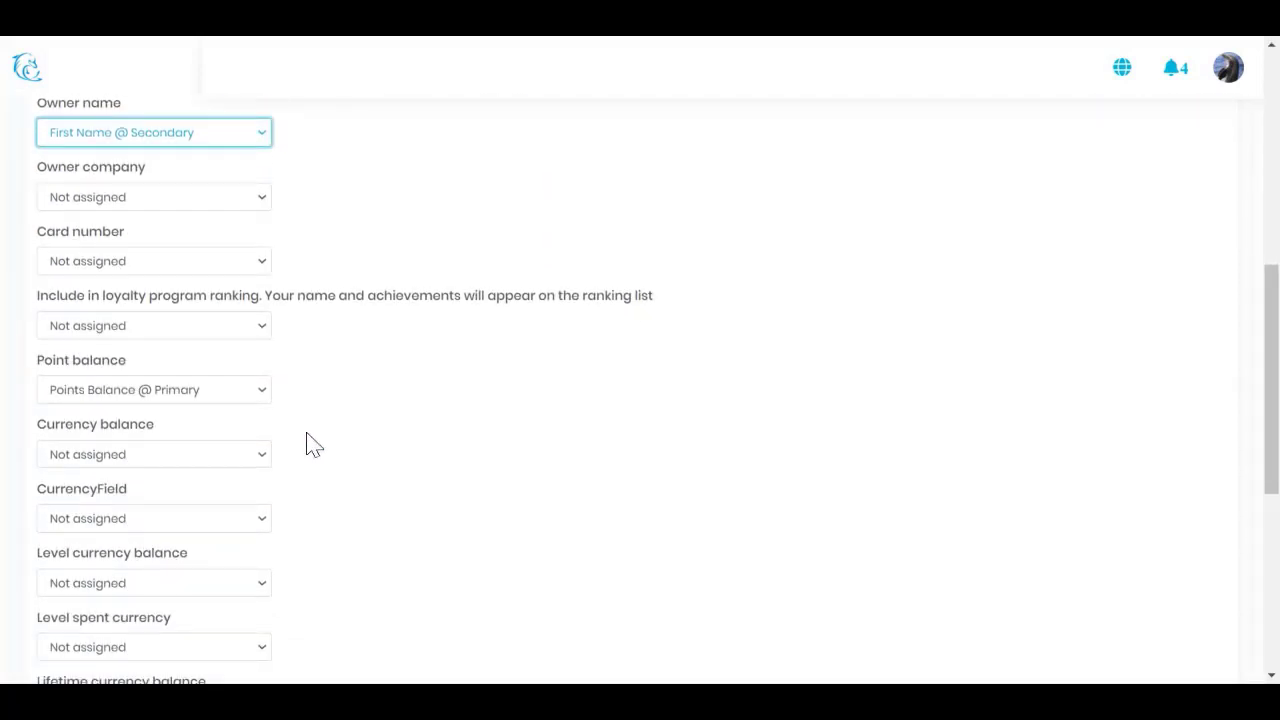
left_click(210, 400)
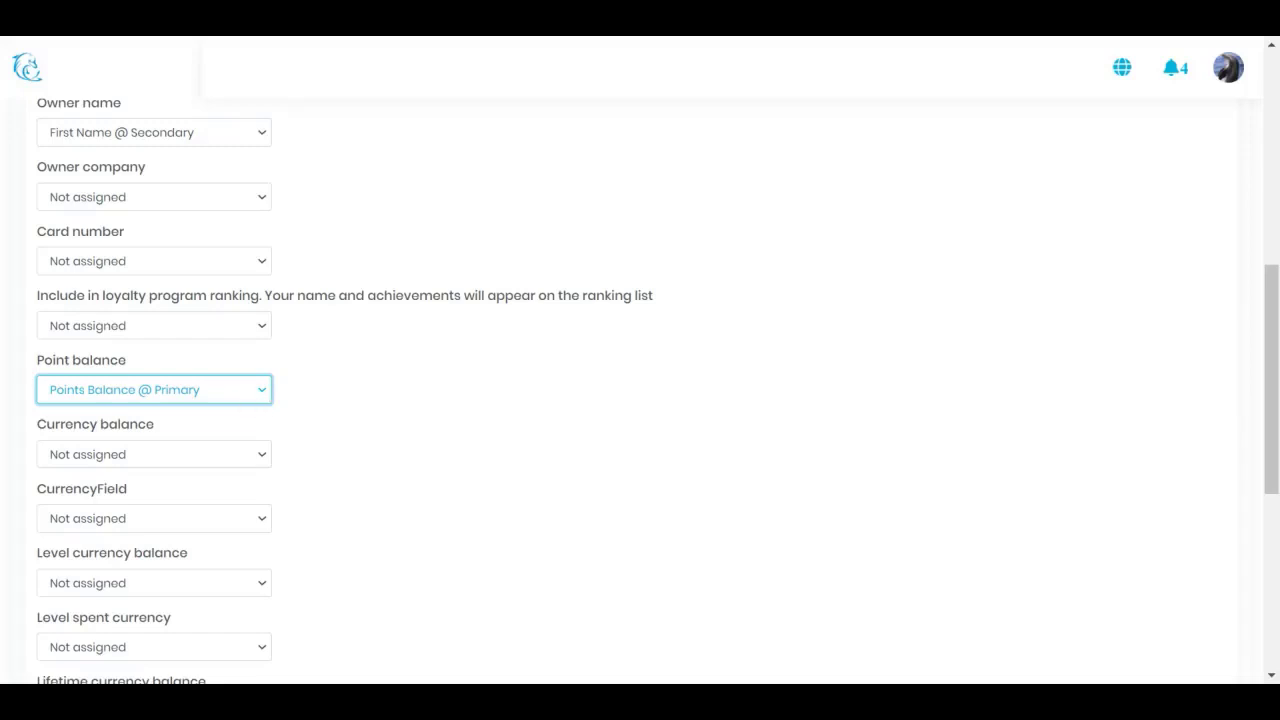
Enable Blockchain verification for the Dolphin Rewards program and view the available Blockchain networks without picking one
scroll(329, 409, "up", 10)
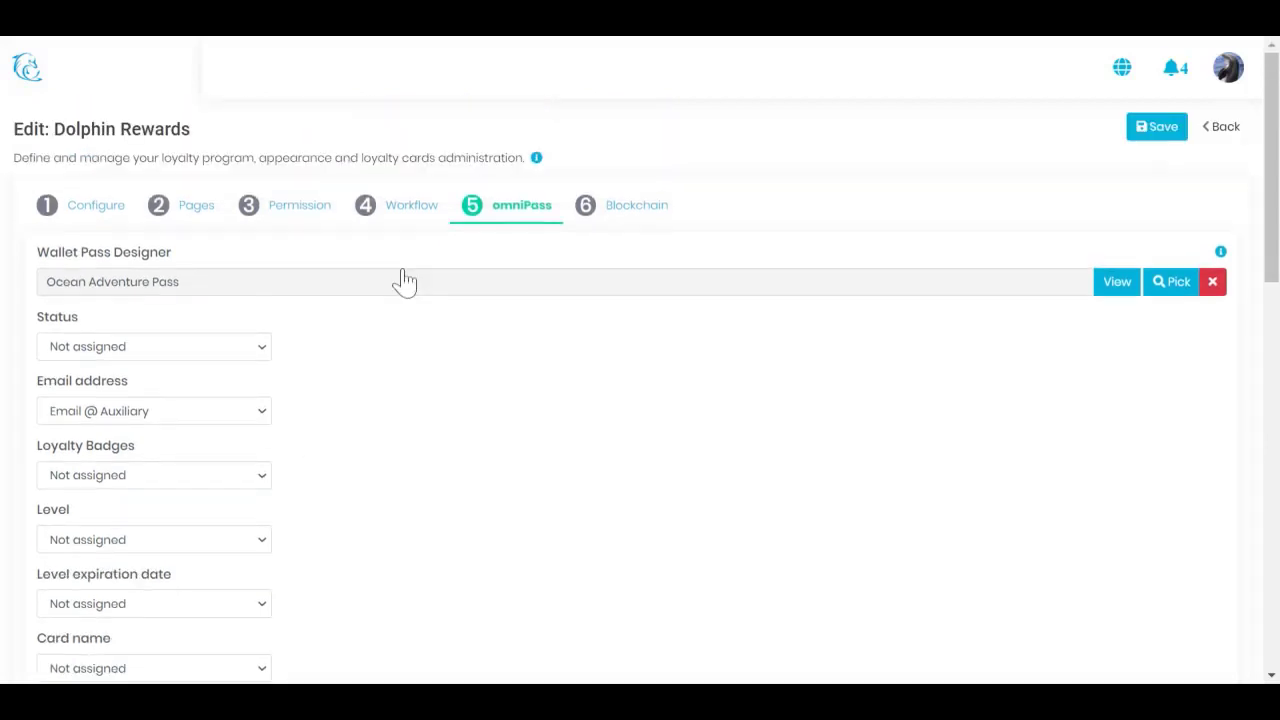
left_click(612, 218)
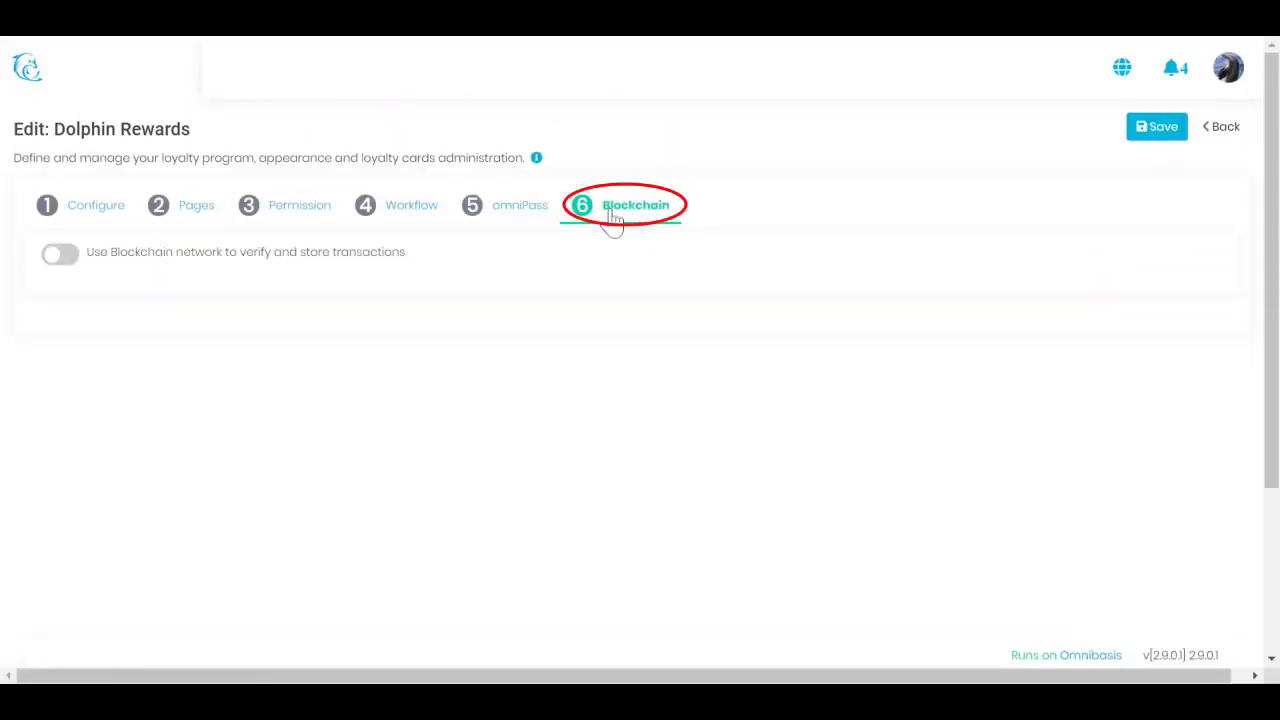
left_click(74, 260)
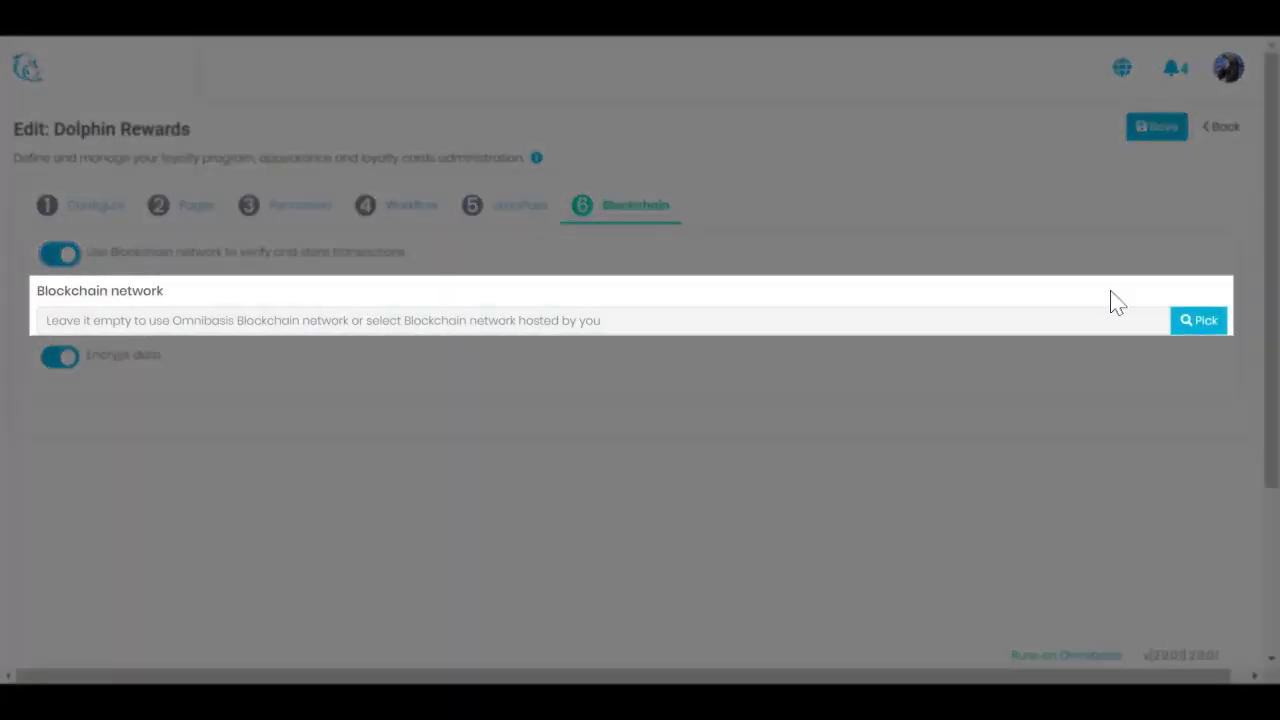
left_click(1196, 322)
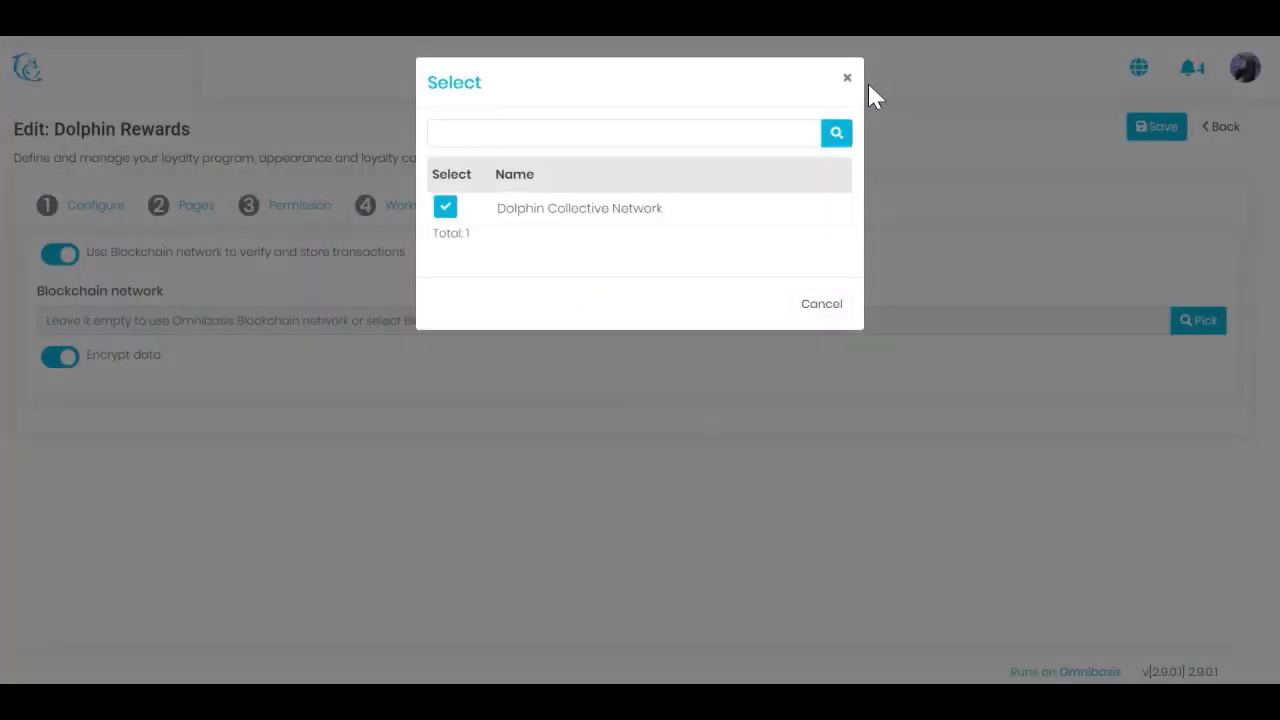
left_click(848, 80)
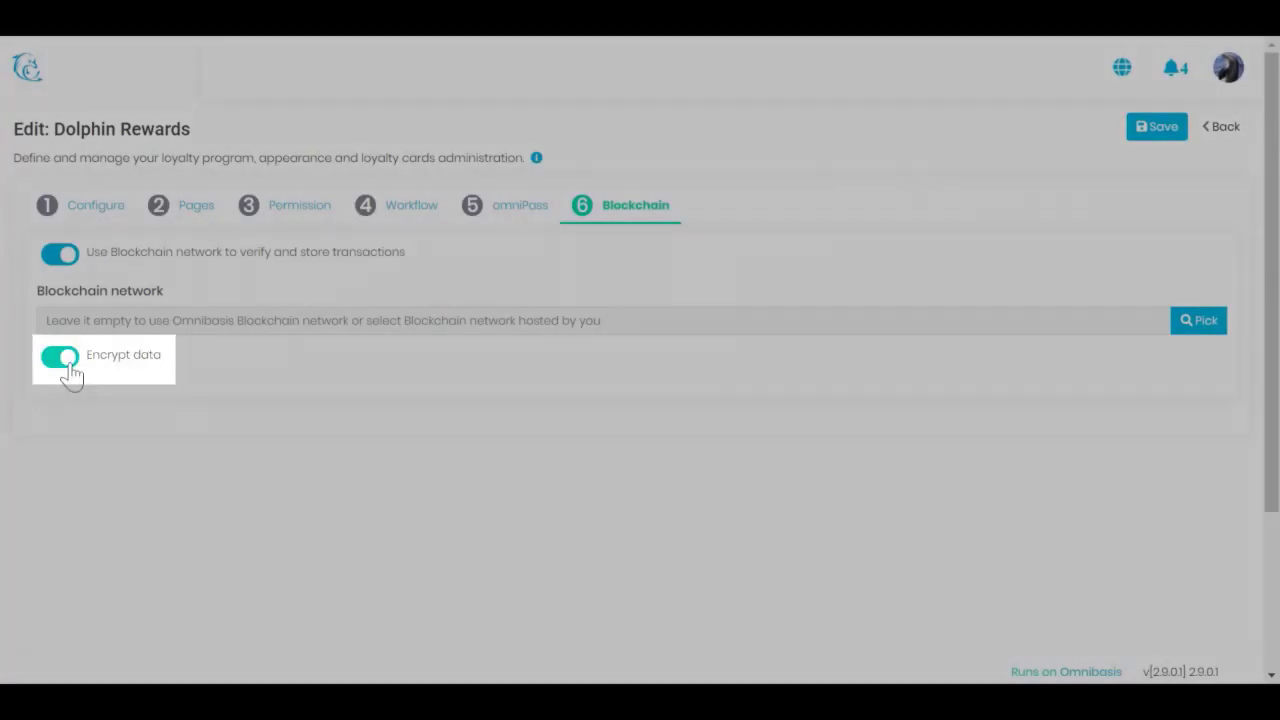
Turn off data encryption and Blockchain verification, and return to the loyalty programs list without saving
left_click(62, 364)
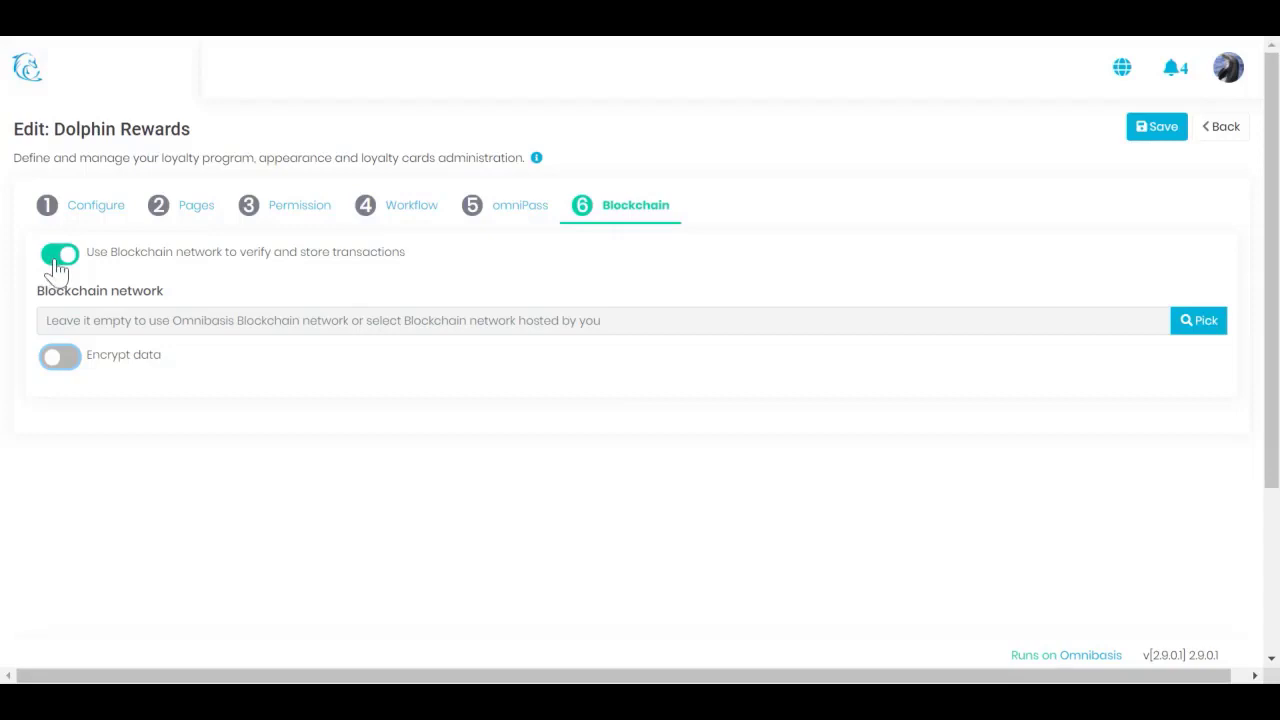
left_click(57, 264)
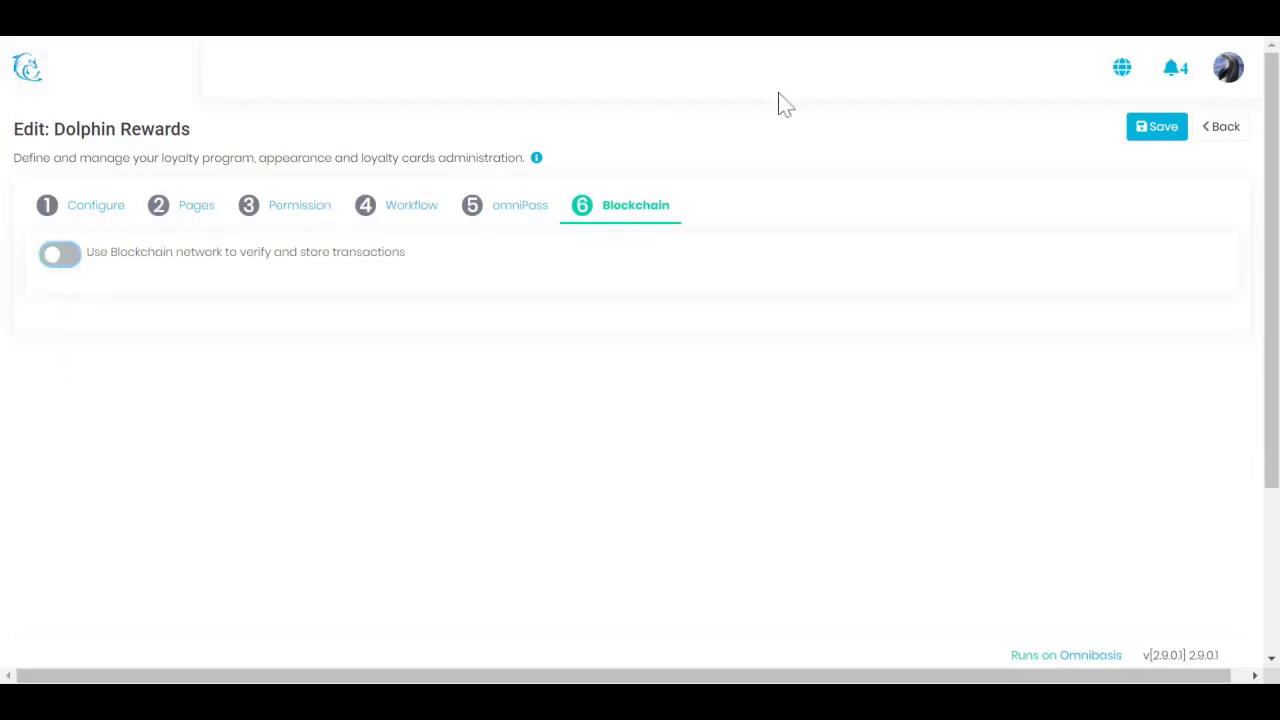
left_click(1221, 130)
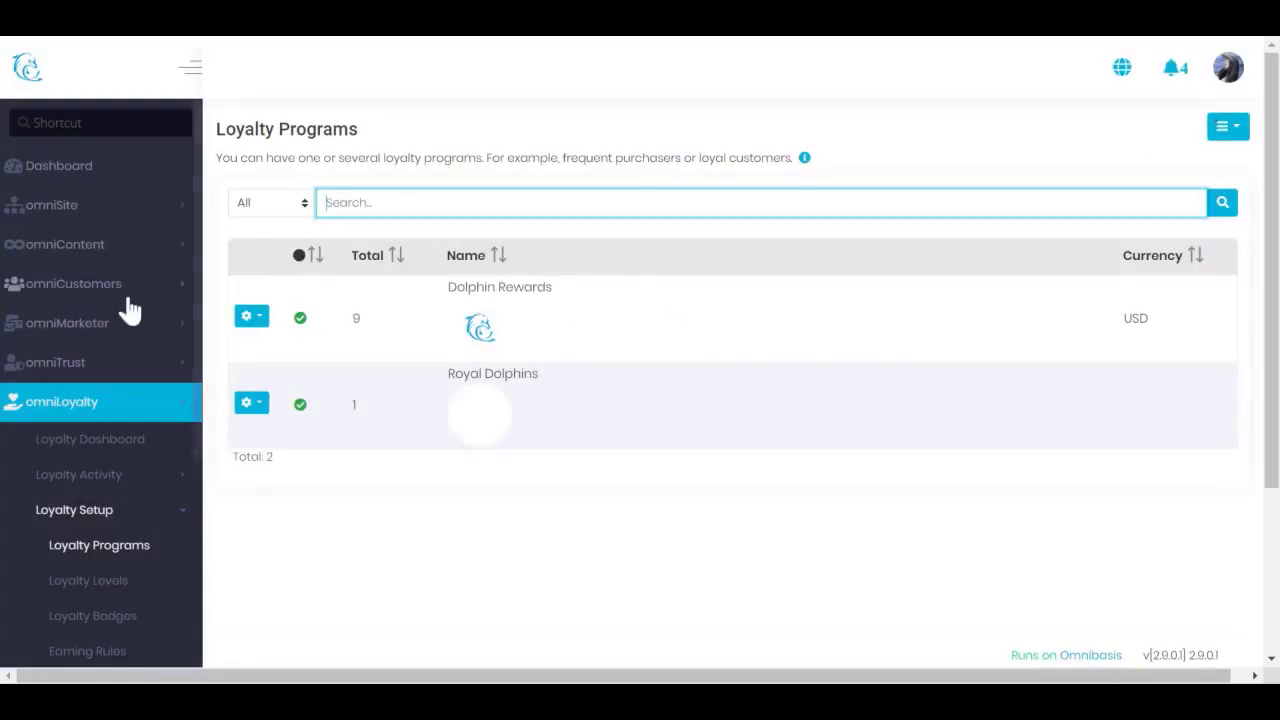
Open the Loyalty Levels list and examine the Advanced Swimmer level's points condition and the loyalty program selector
scroll(96, 333, "down", 3)
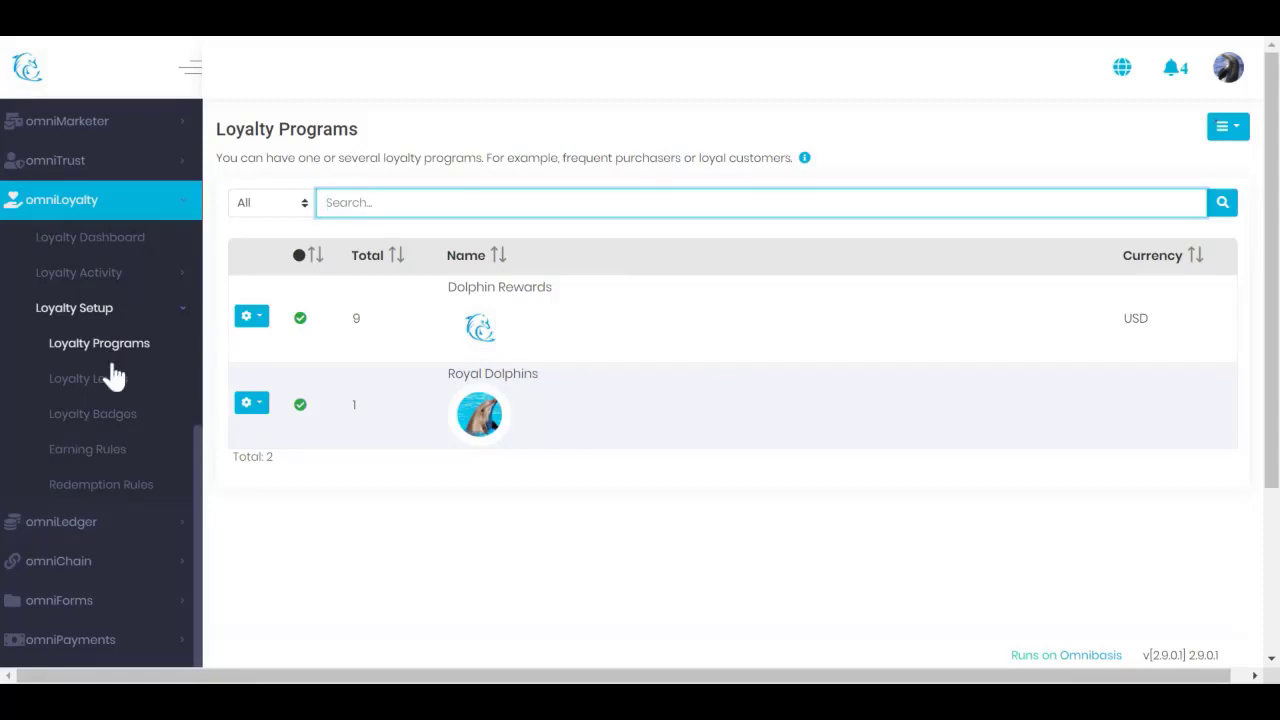
left_click(117, 390)
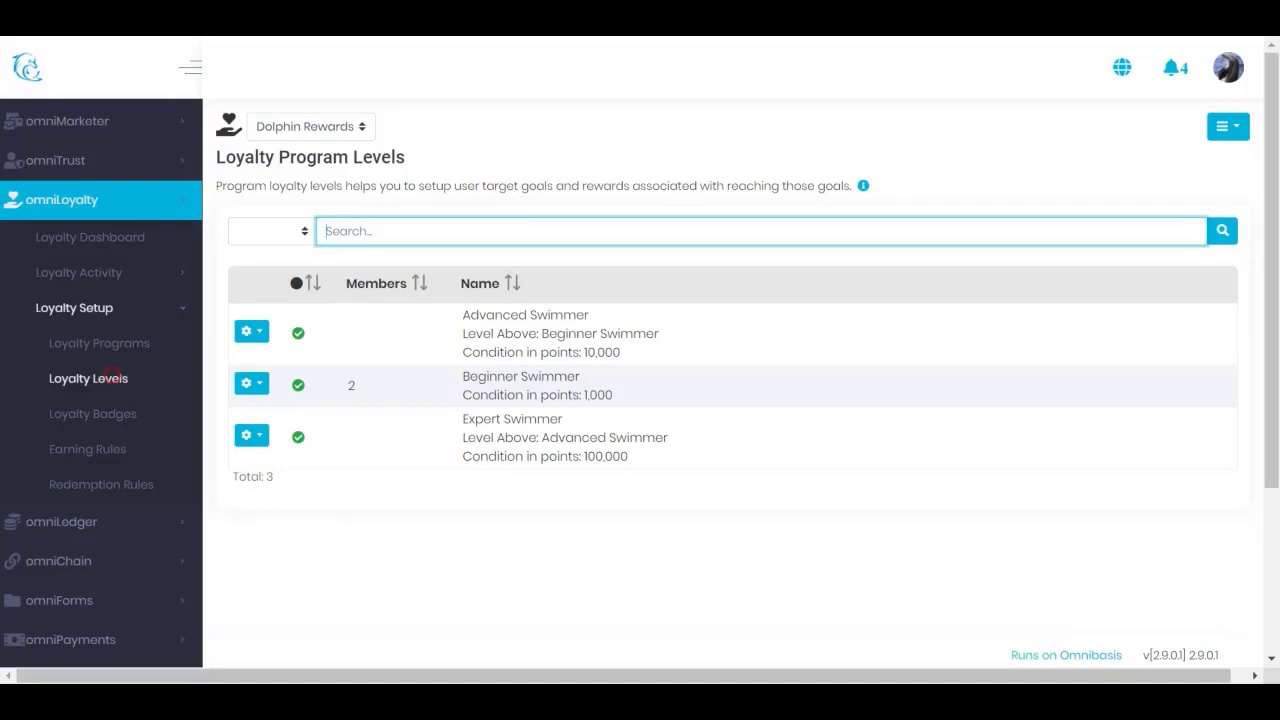
triple_click(627, 352)
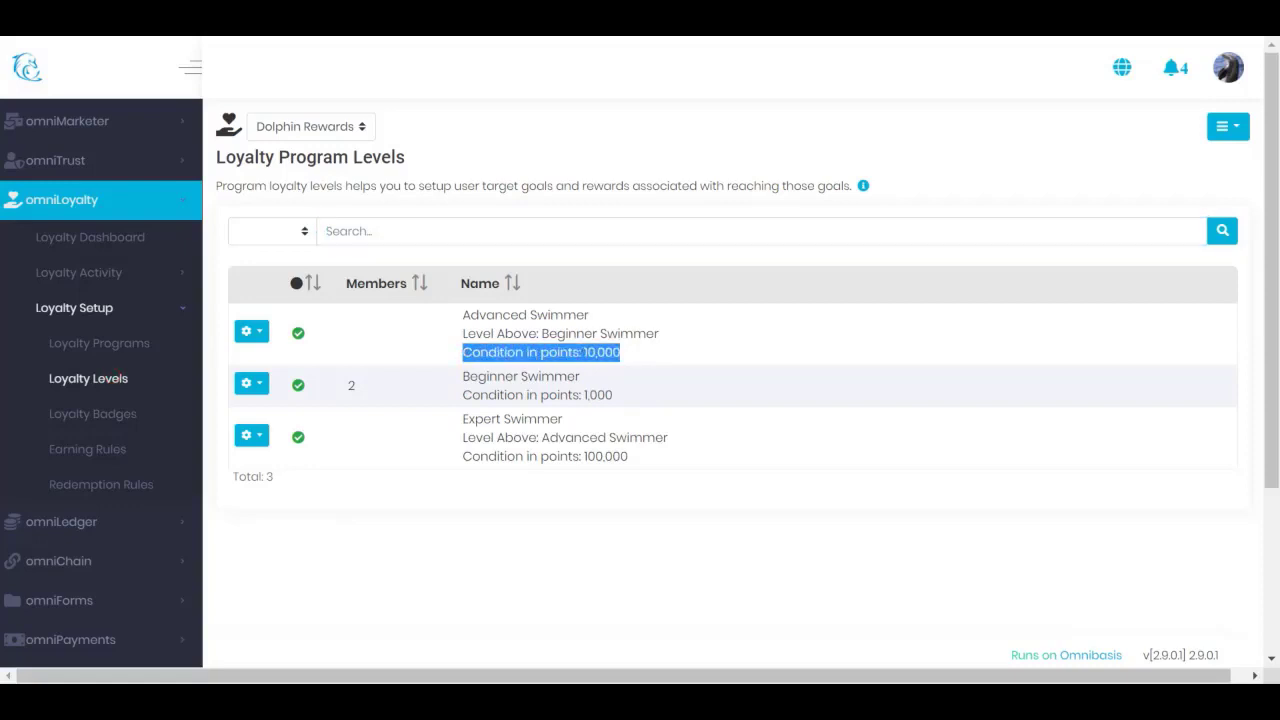
left_click(491, 350)
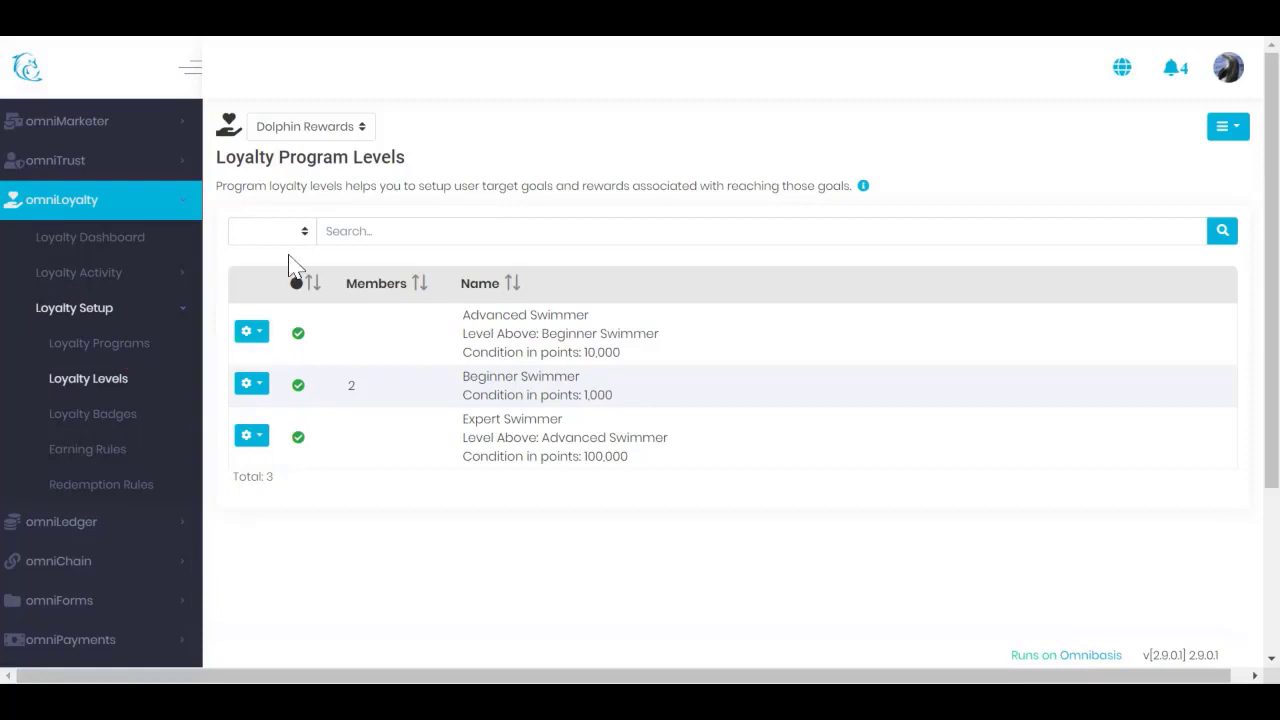
left_click(330, 130)
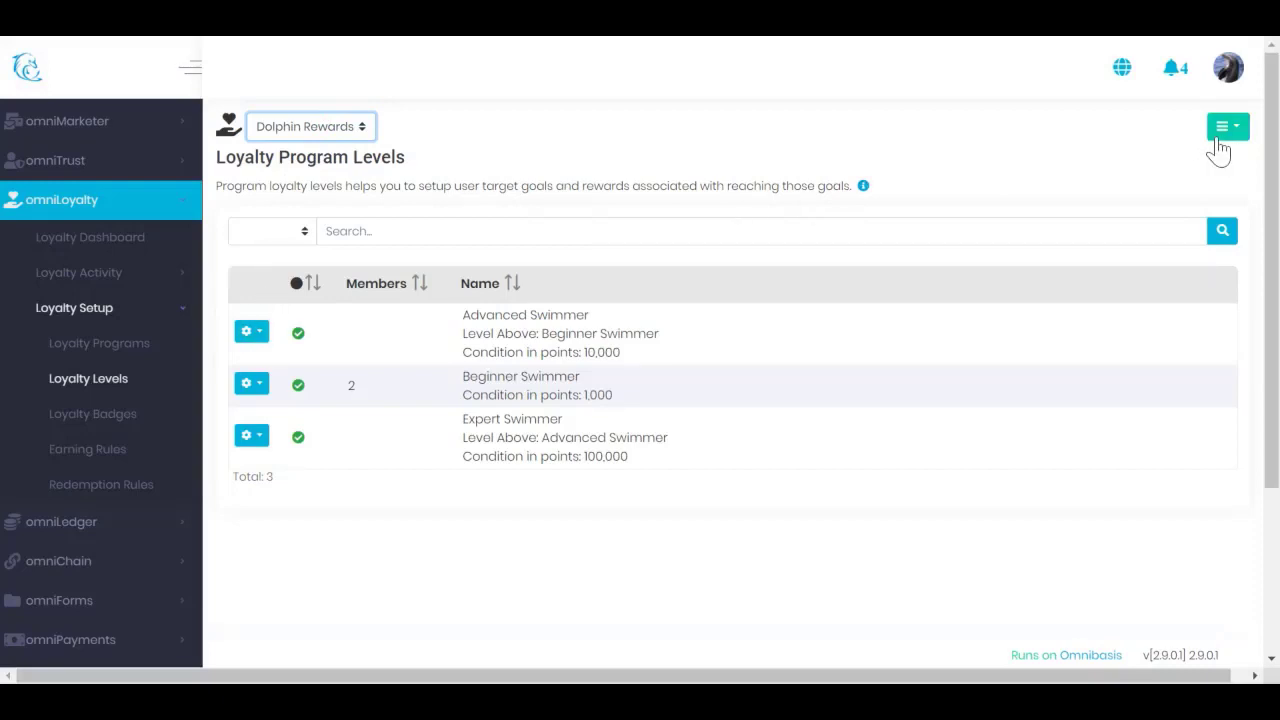
Open the Advanced Swimmer level for editing and check its status and level-above selections without changing them
left_click(255, 336)
left_click(278, 382)
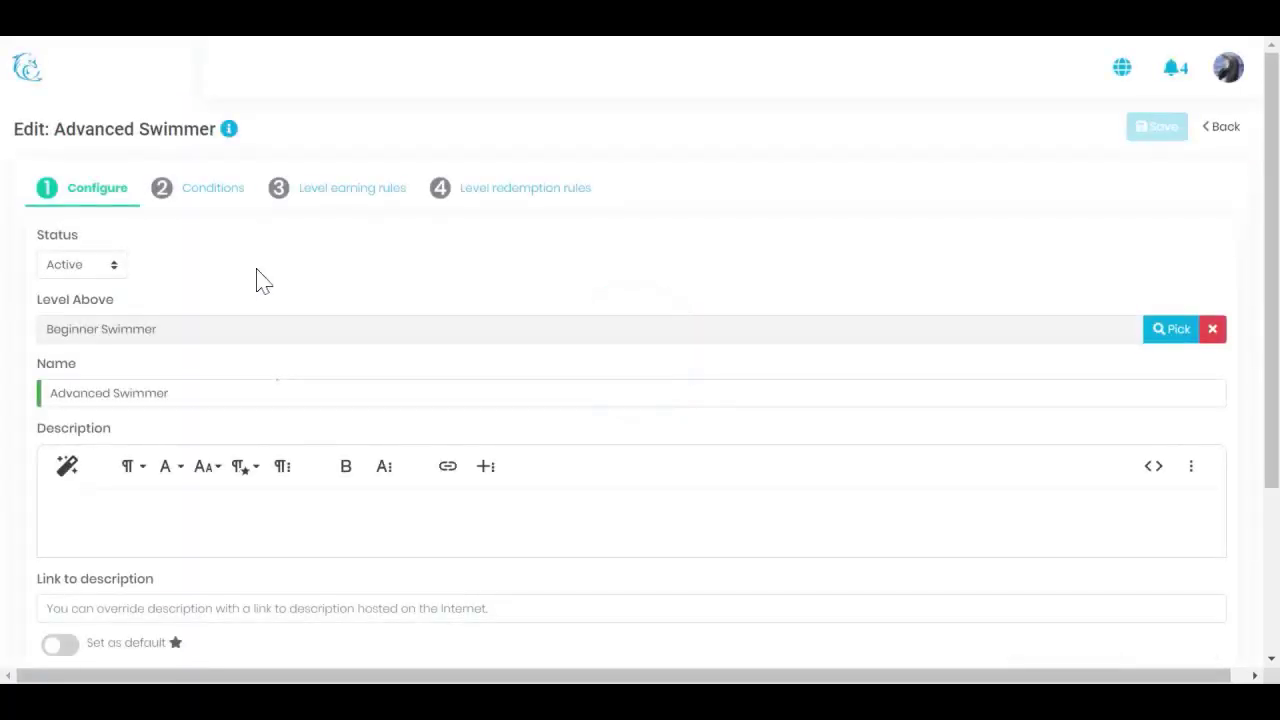
left_click(102, 264)
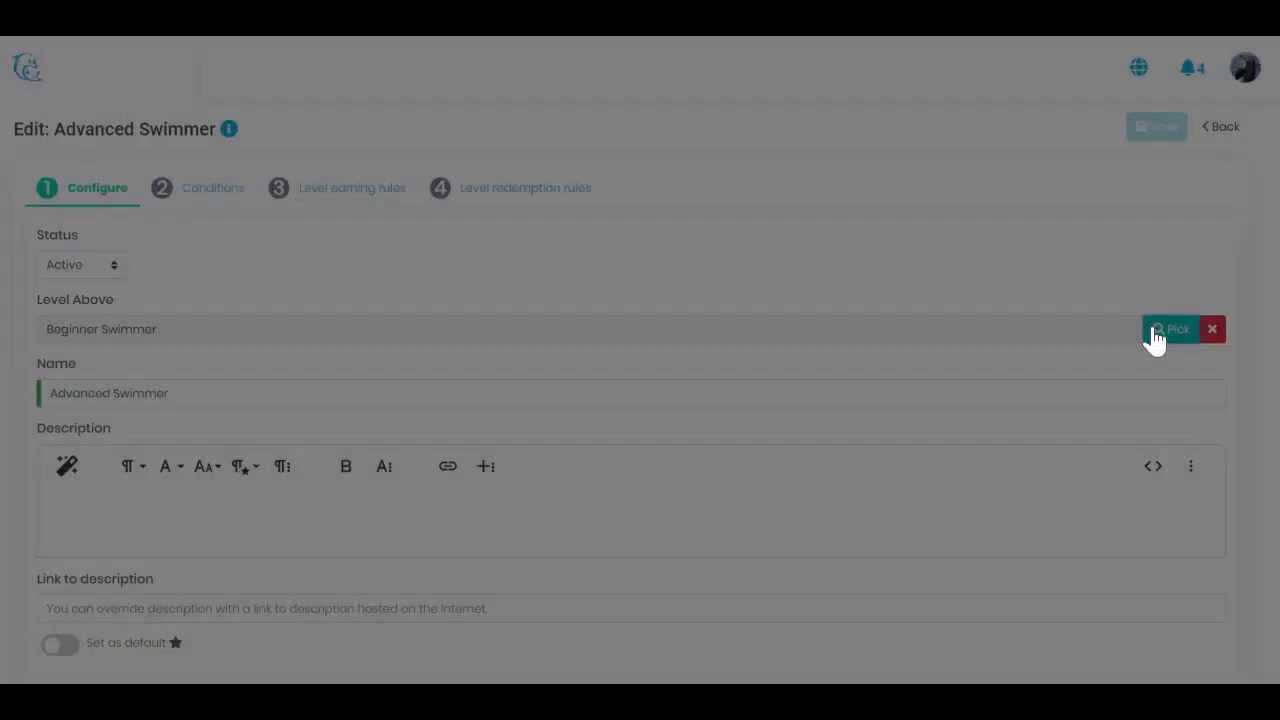
left_click(1152, 338)
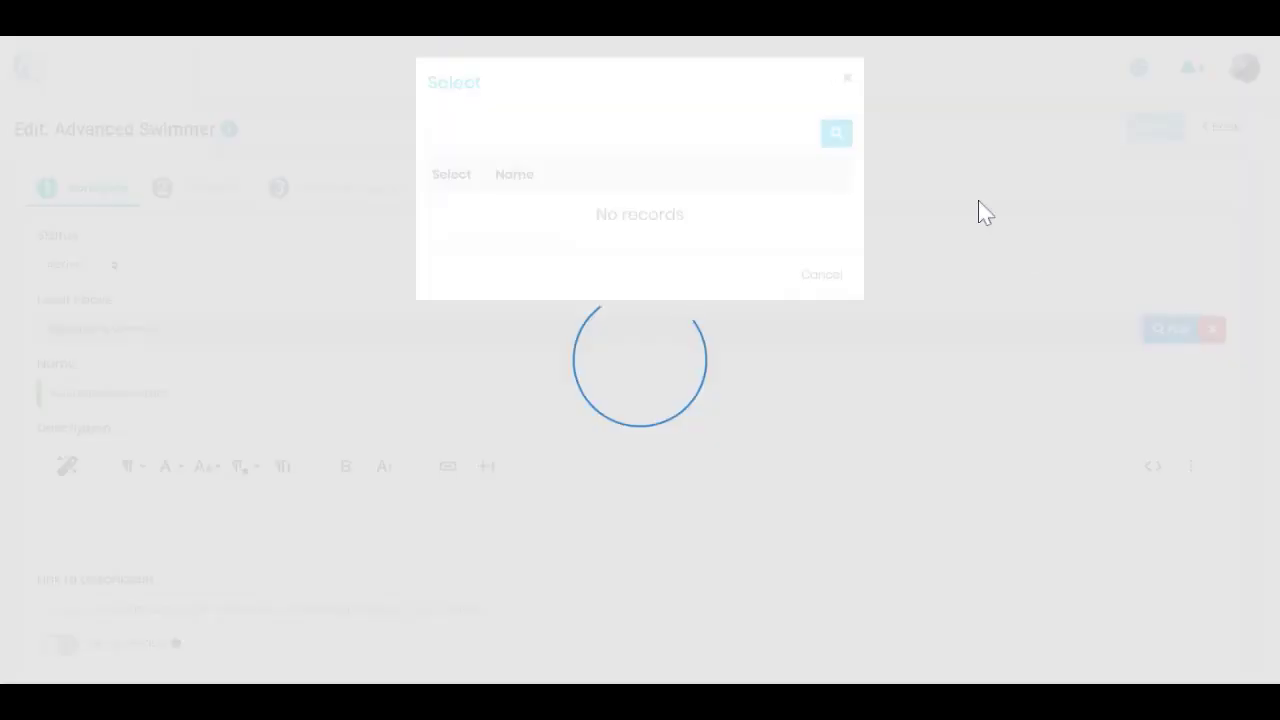
left_click(847, 78)
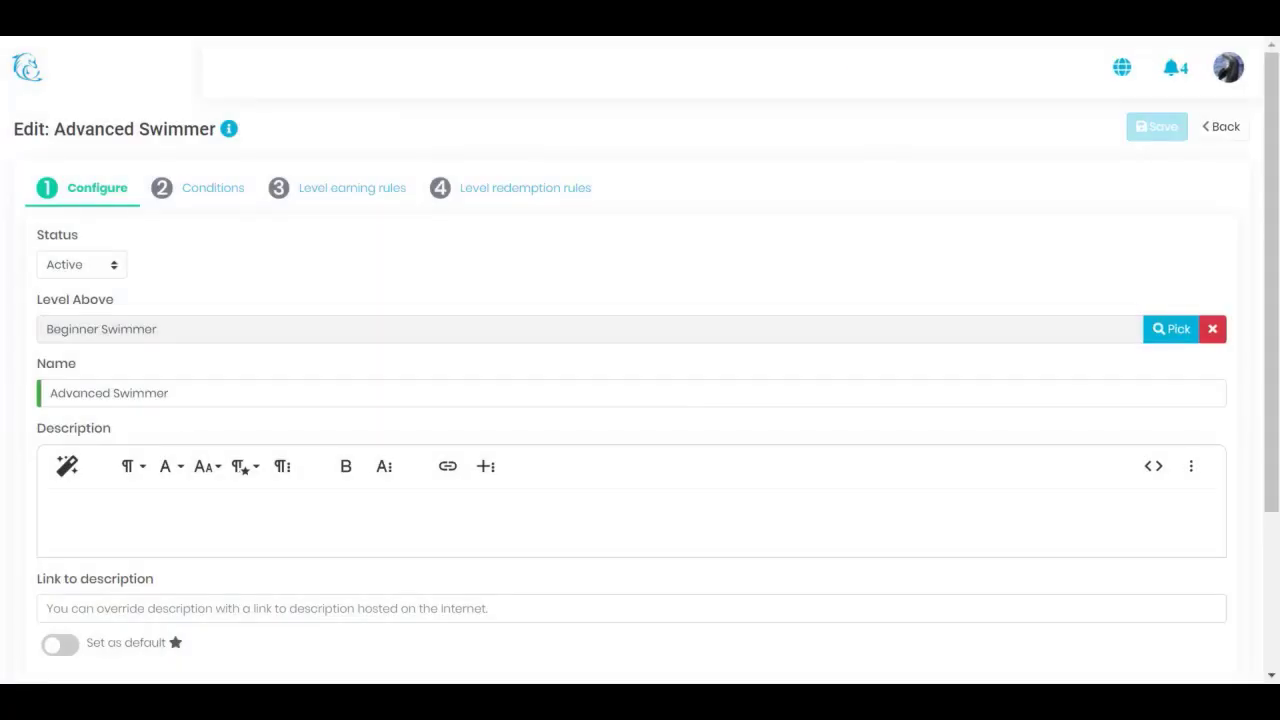
Examine the level's name, description and description link fields, and toggle the default setting on and back off
left_click(280, 394)
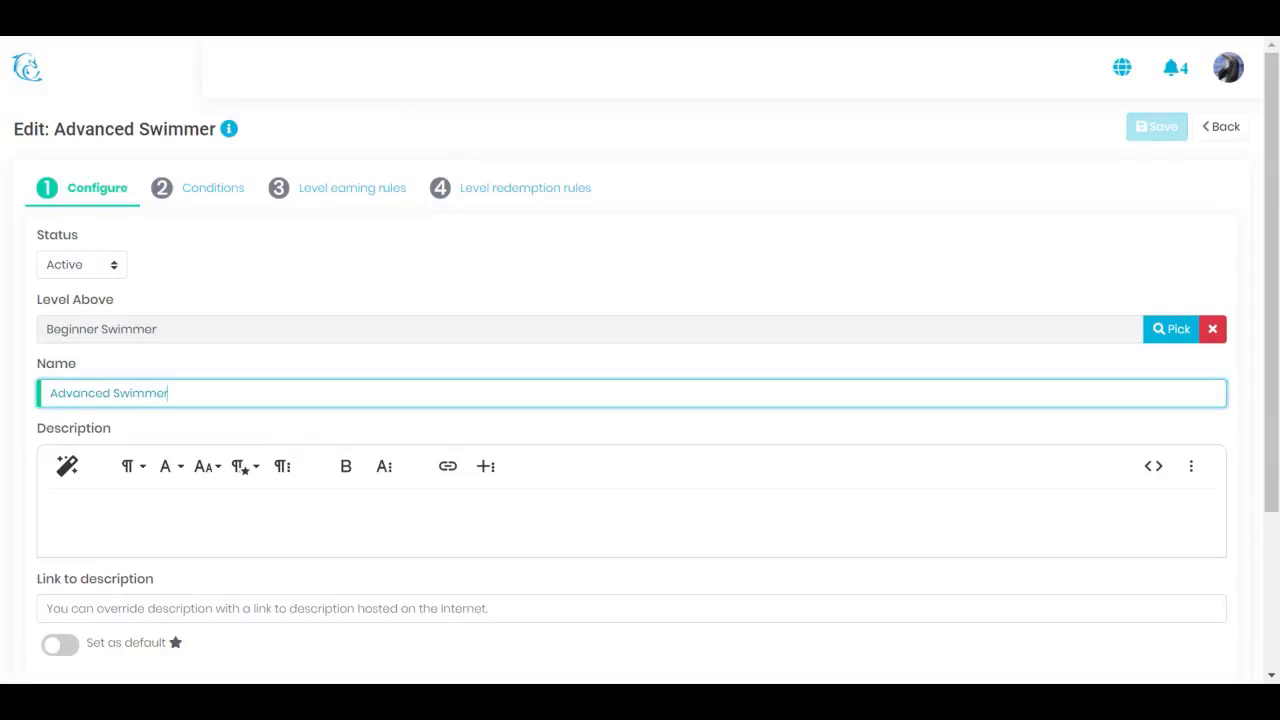
key("ctrl+a")
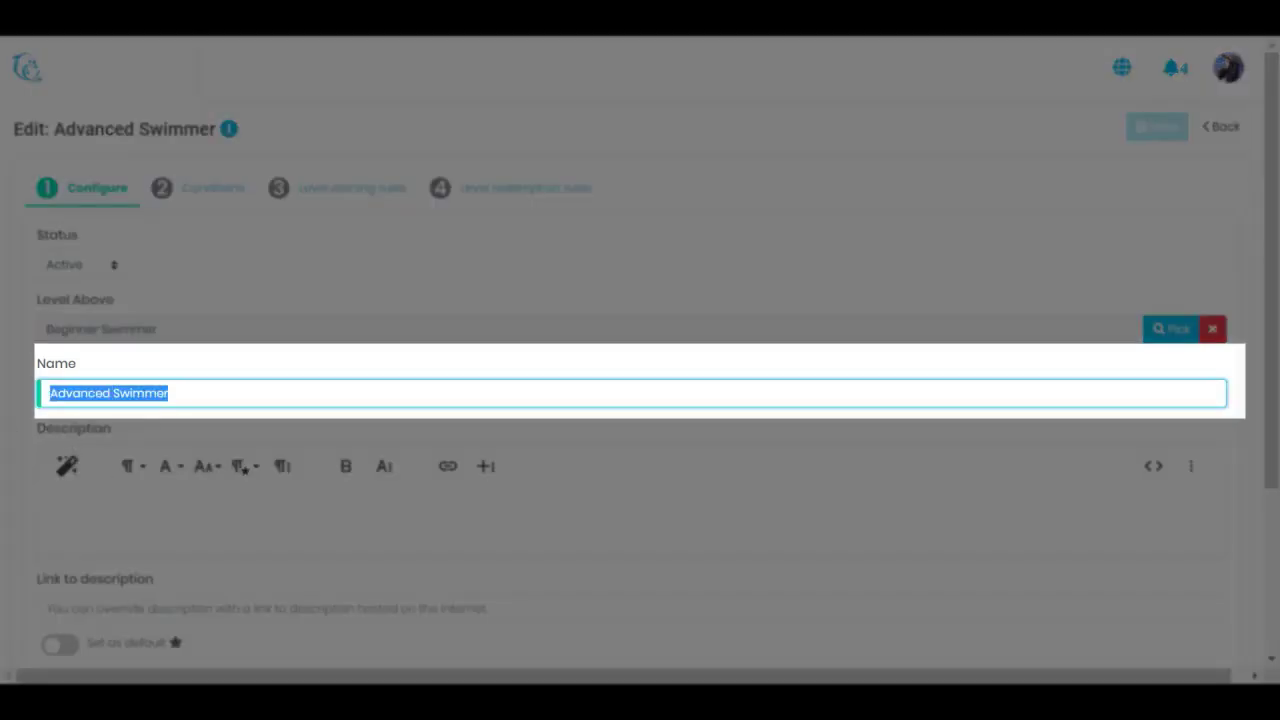
left_click(146, 509)
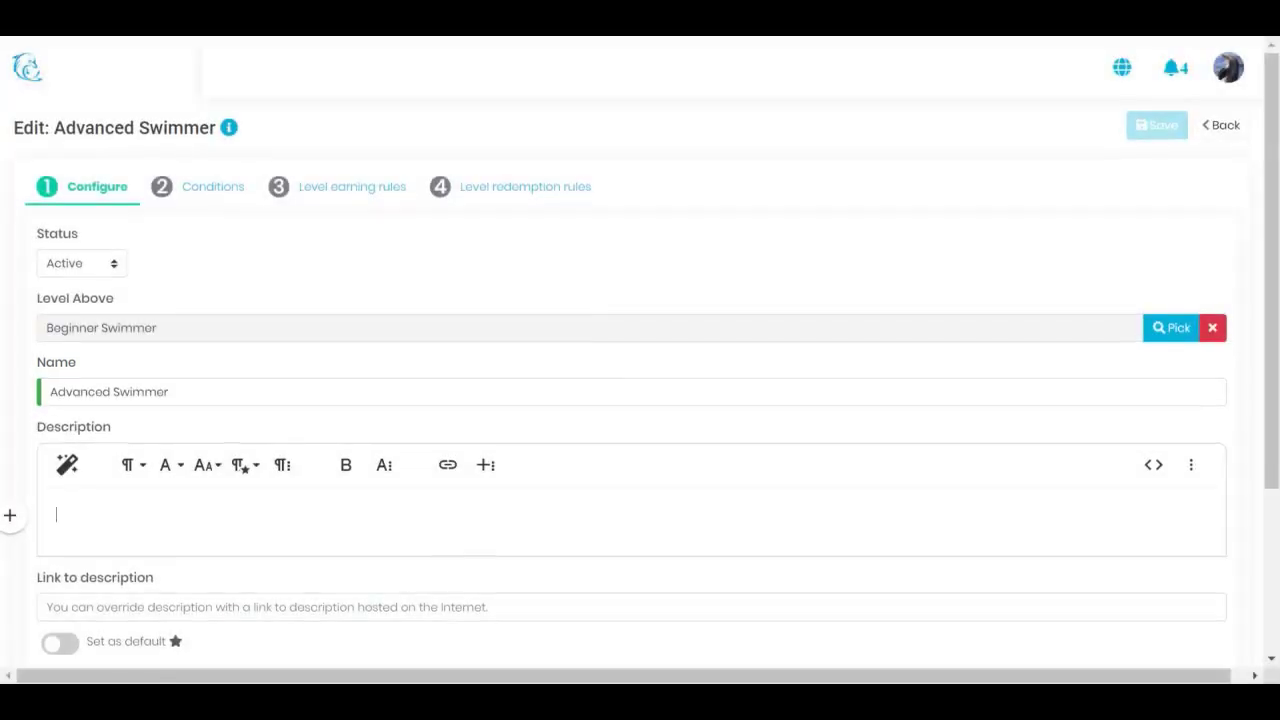
scroll(146, 509, "down", 1)
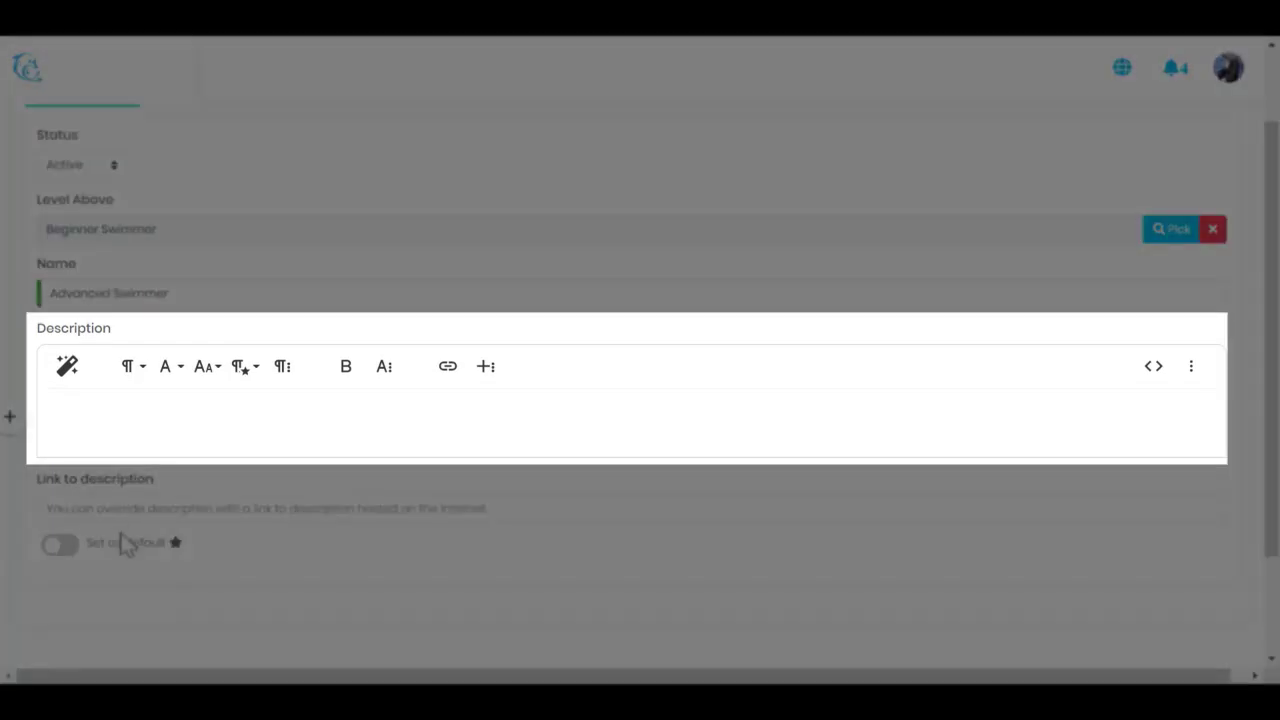
left_click(103, 507)
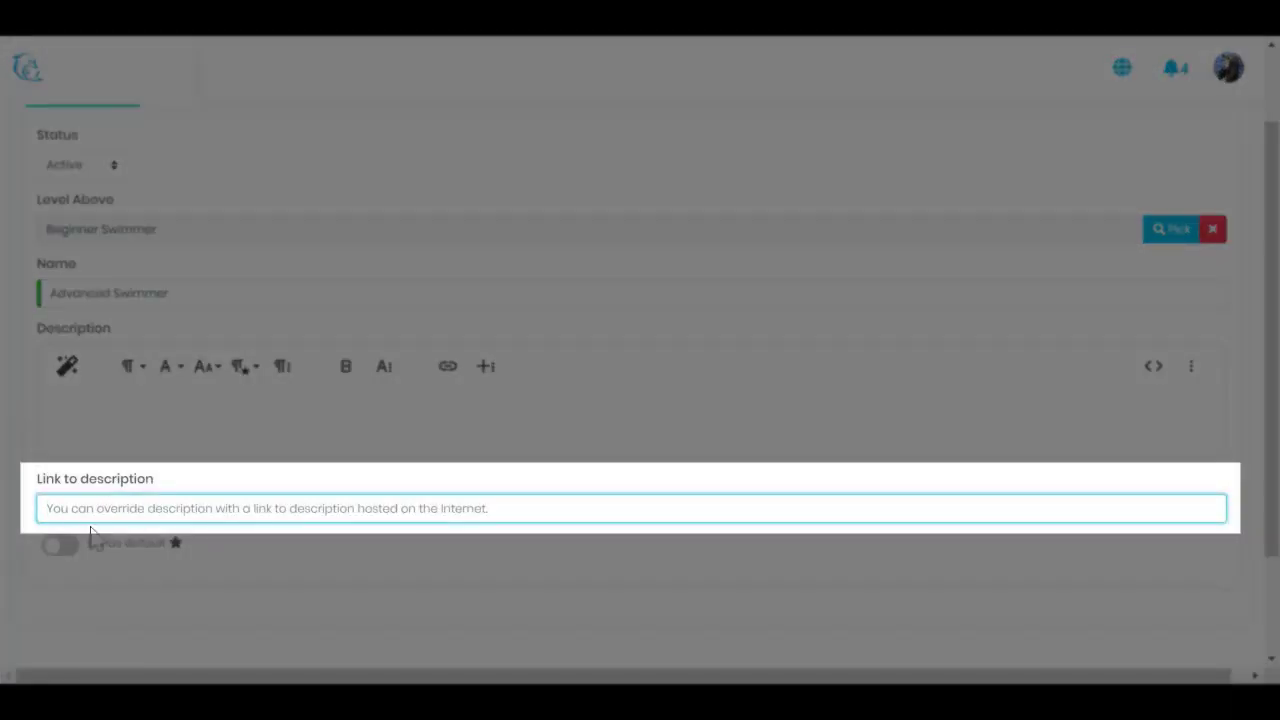
left_click(72, 556)
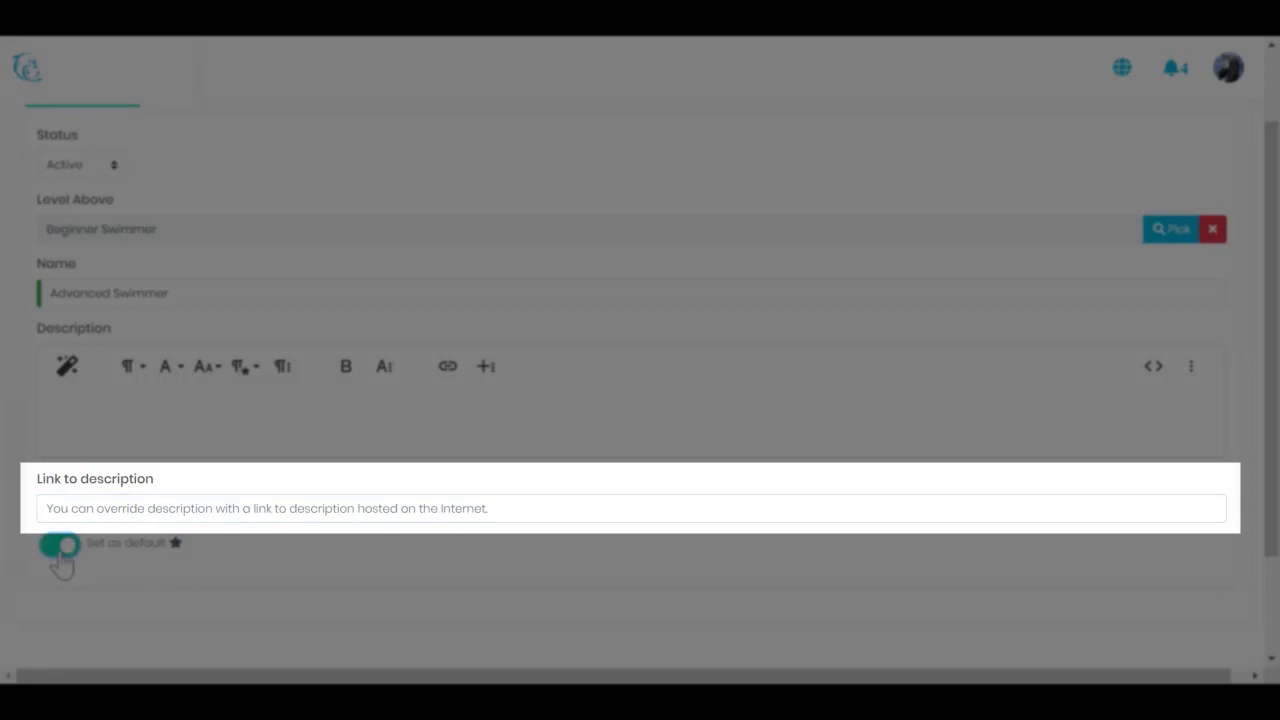
left_click(64, 558)
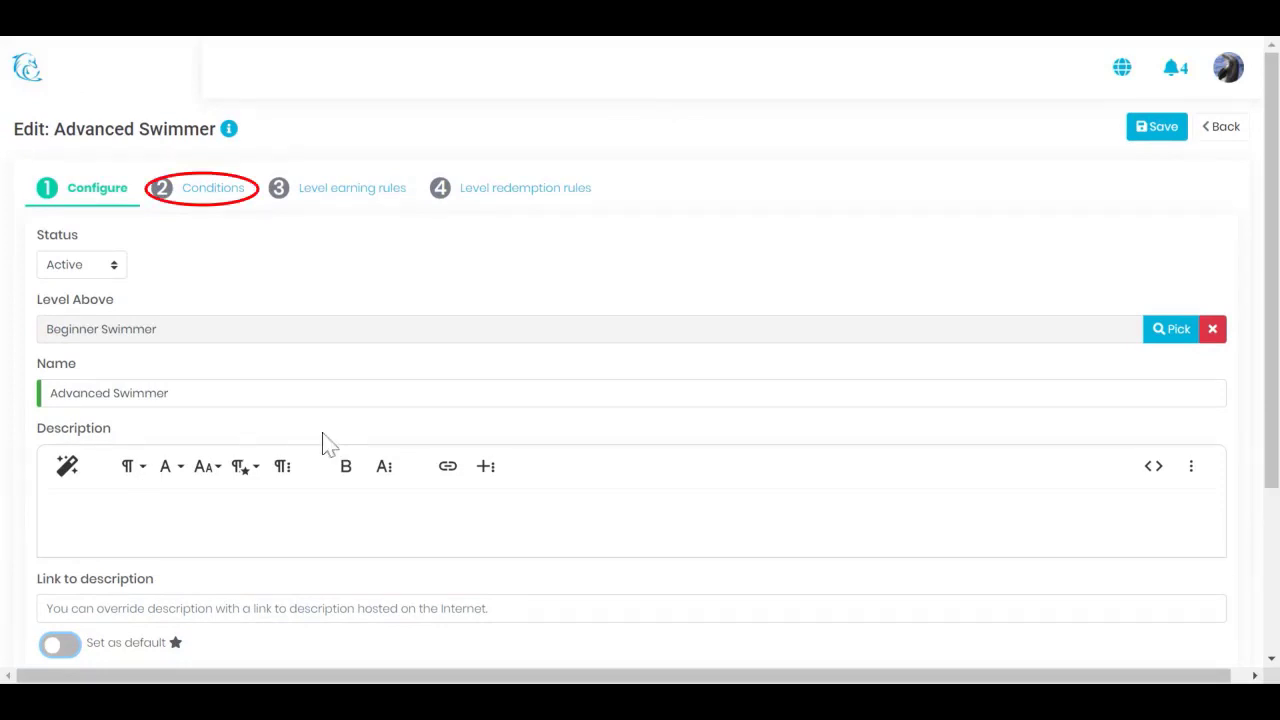
Examine the Advanced Swimmer level's conditions in points and currency, including the currency selection
left_click(230, 202)
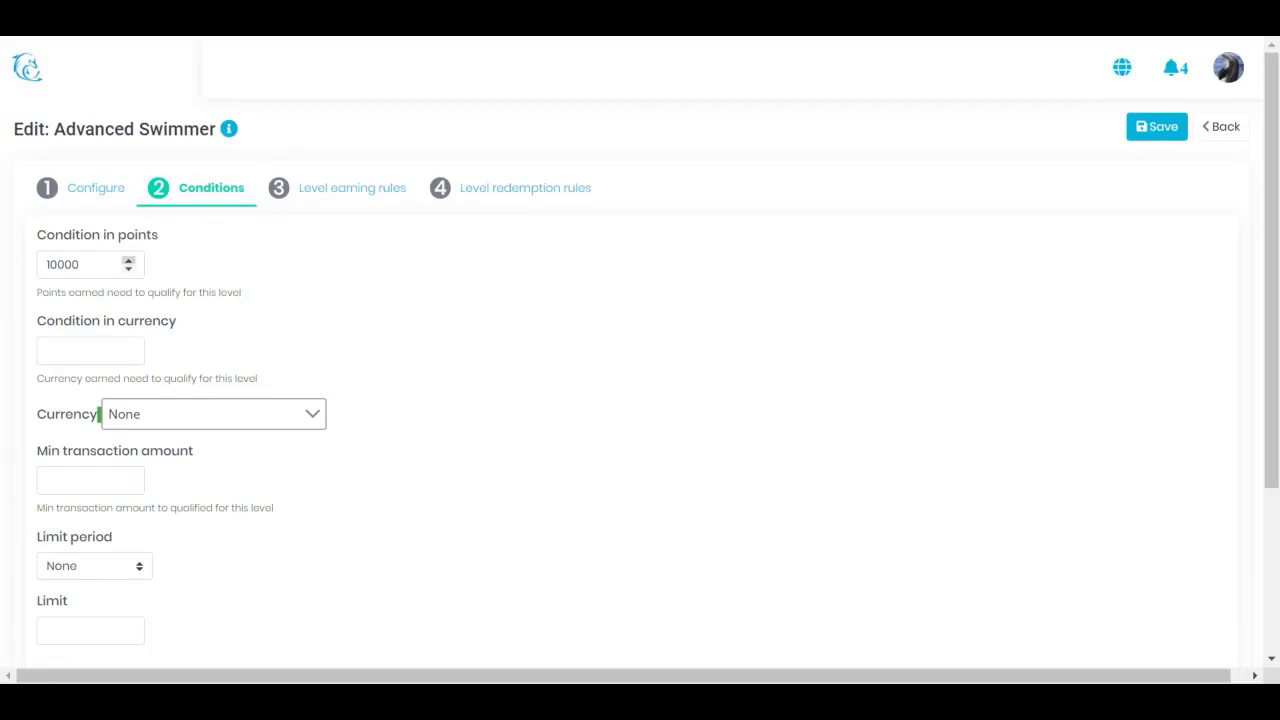
left_click(89, 264)
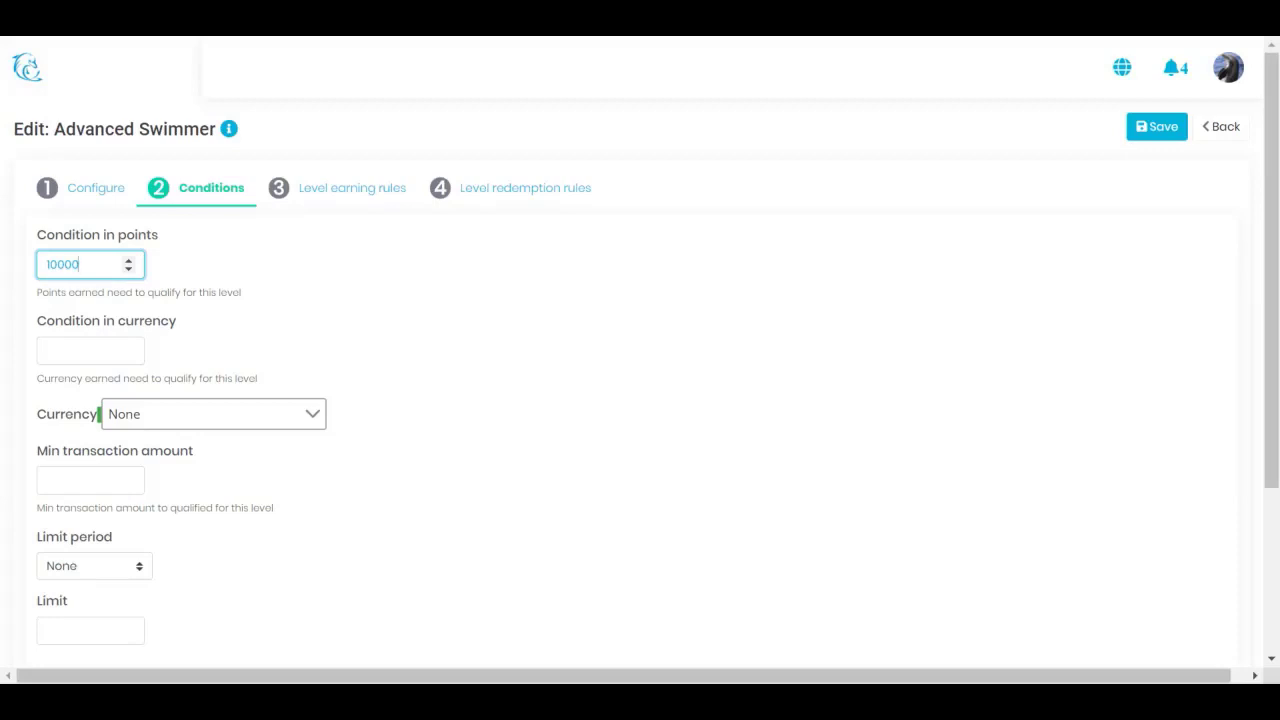
scroll(310, 275, "down", 1)
scroll(310, 275, "up", 1)
left_click(77, 343)
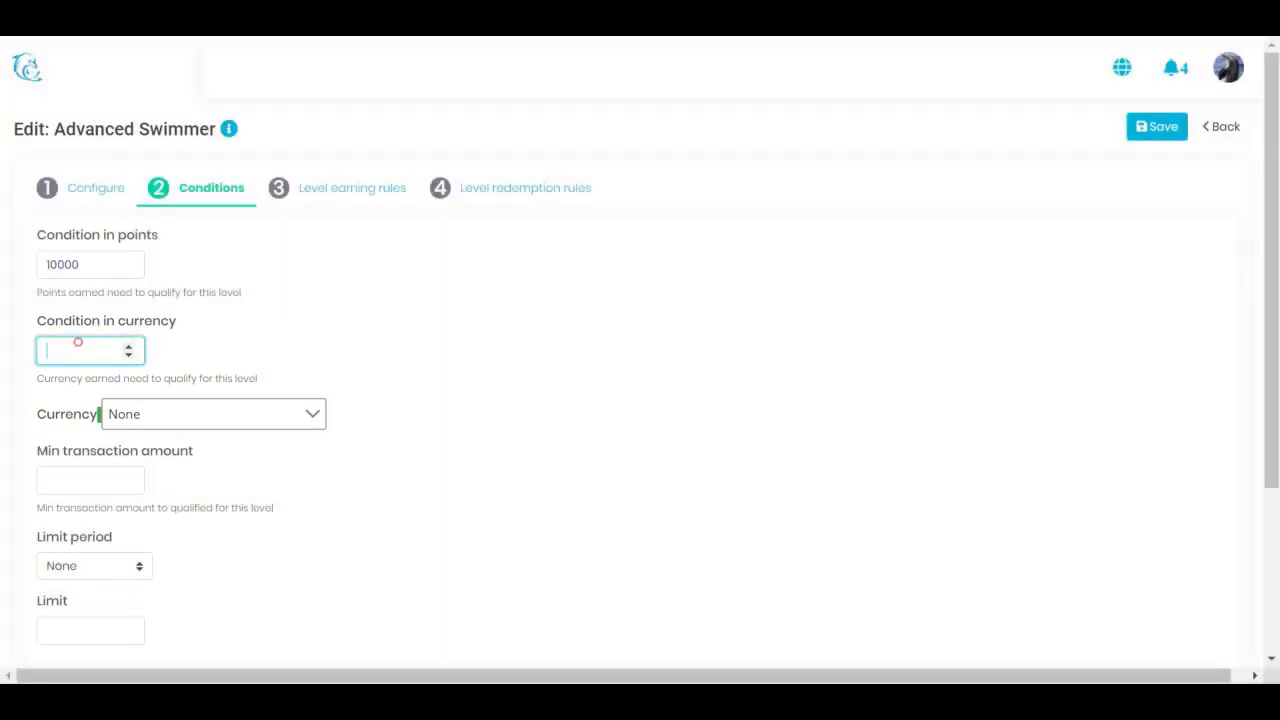
left_click(174, 420)
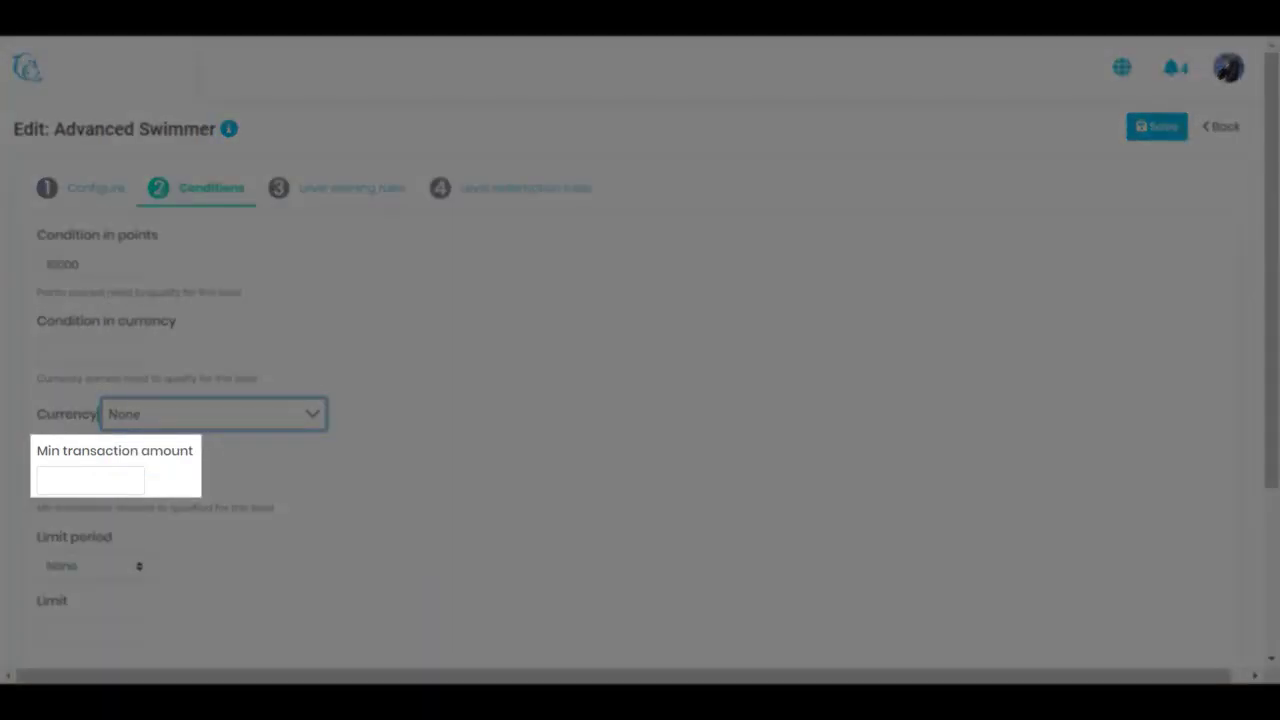
Examine the level's minimum transaction amount, limit period and limit conditions
left_click(88, 480)
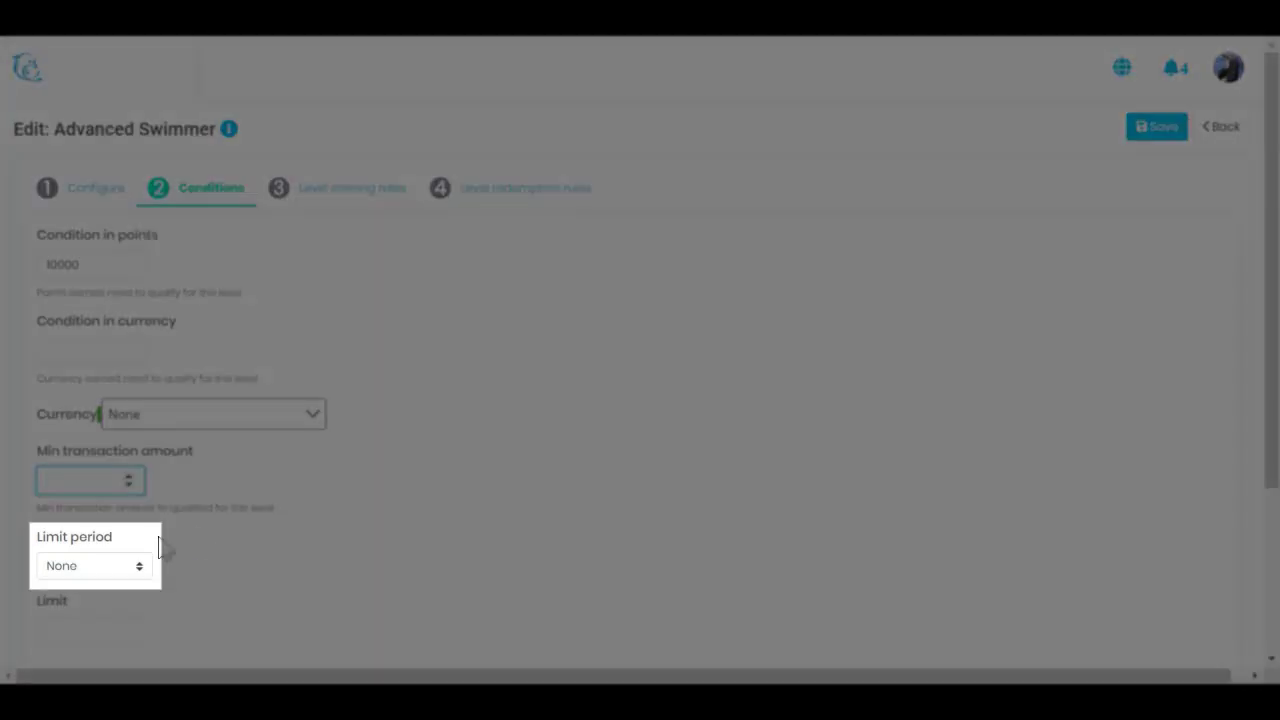
left_click(114, 565)
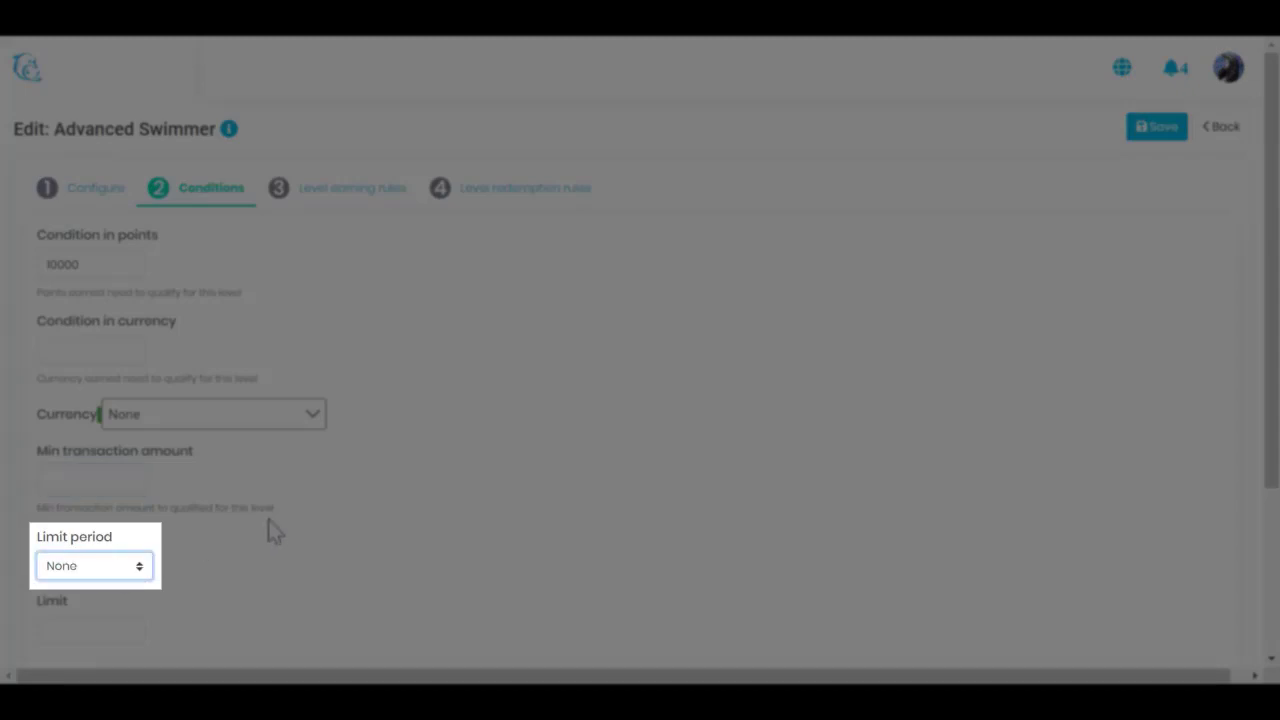
scroll(269, 520, "down", 2)
scroll(269, 520, "up", 2)
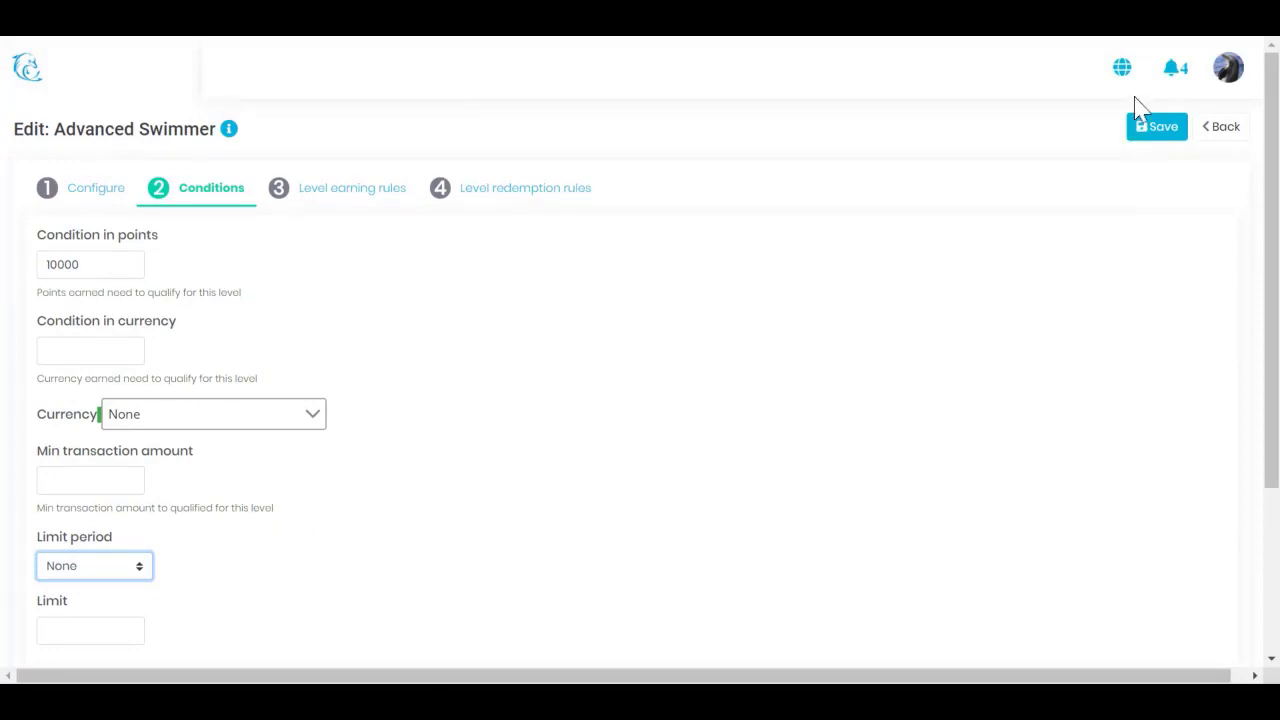
left_click(1145, 38)
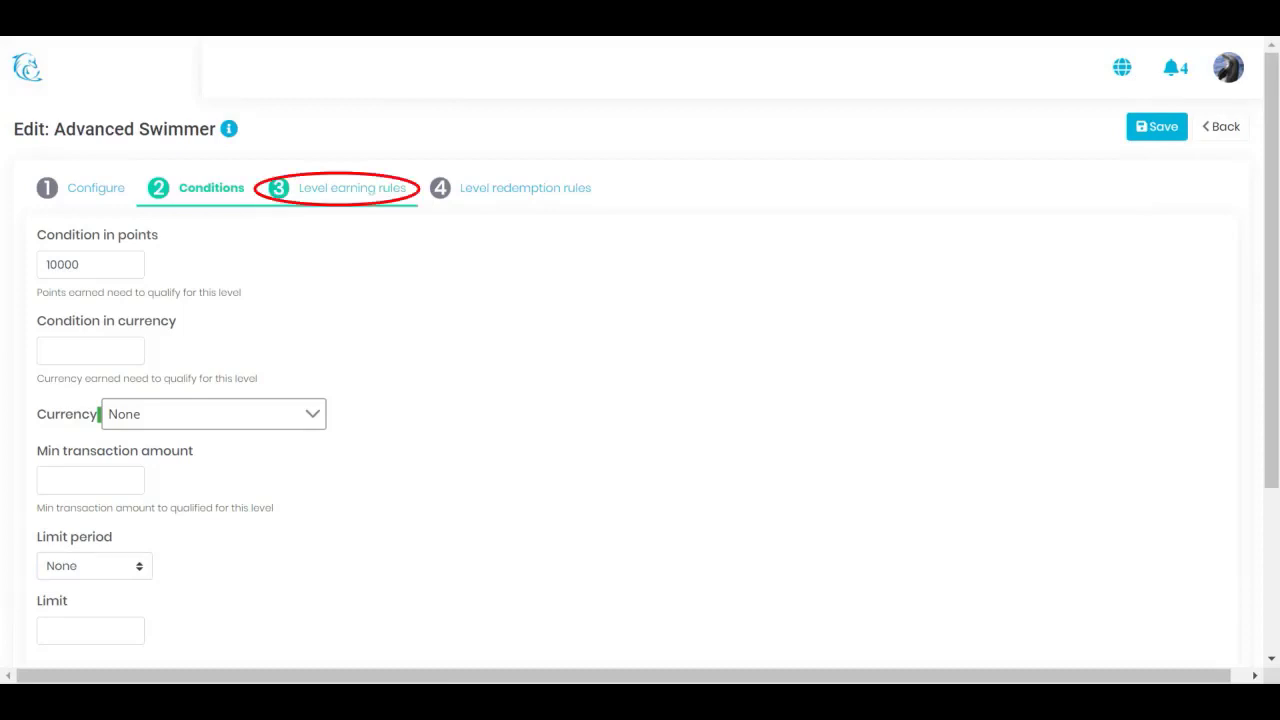
View the level's assigned earning rules and the additional earning rules available, without adding any
left_click(360, 192)
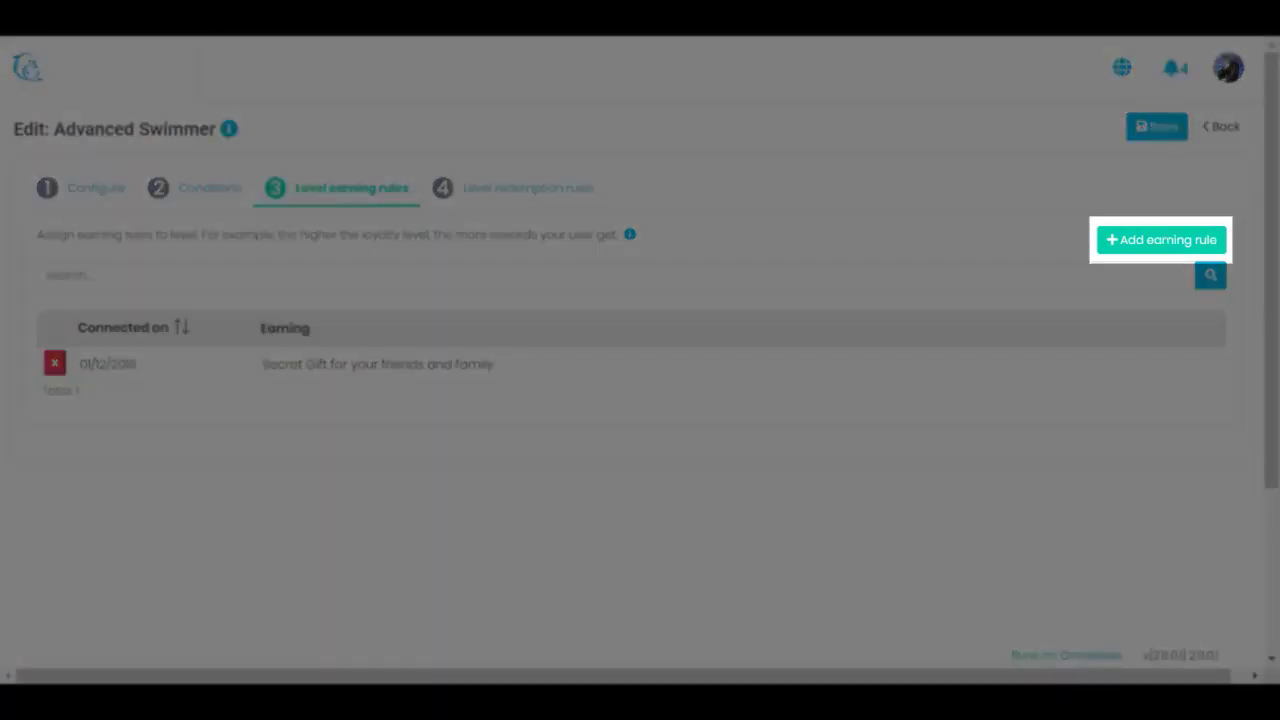
left_click(1166, 242)
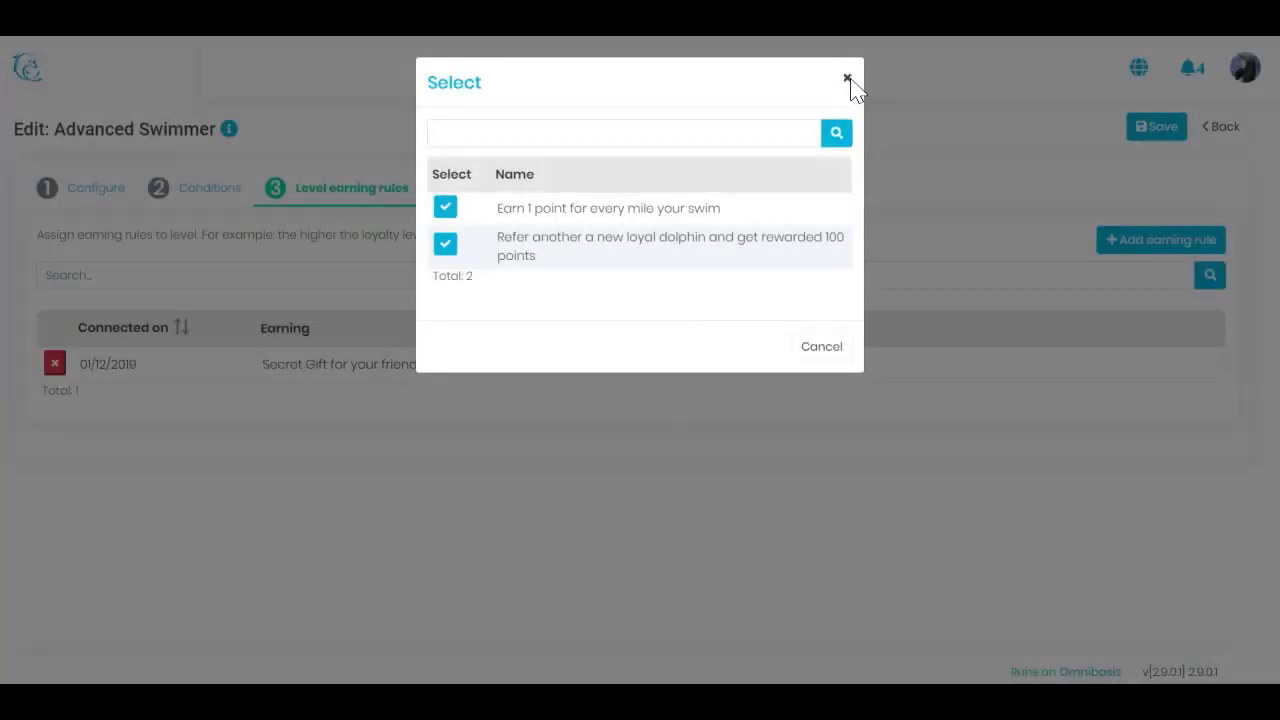
left_click(847, 80)
View the level's assigned redemption rules and the additional redemption rules available, without adding any
left_click(576, 194)
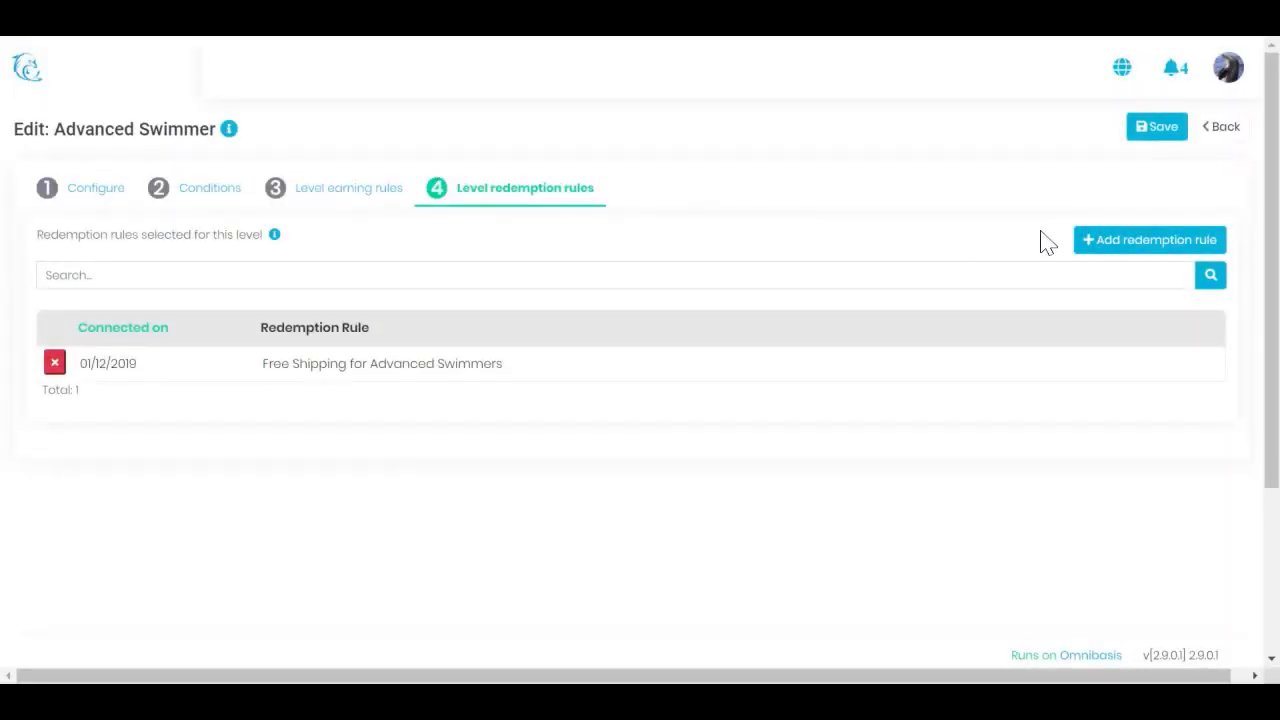
left_click(1131, 250)
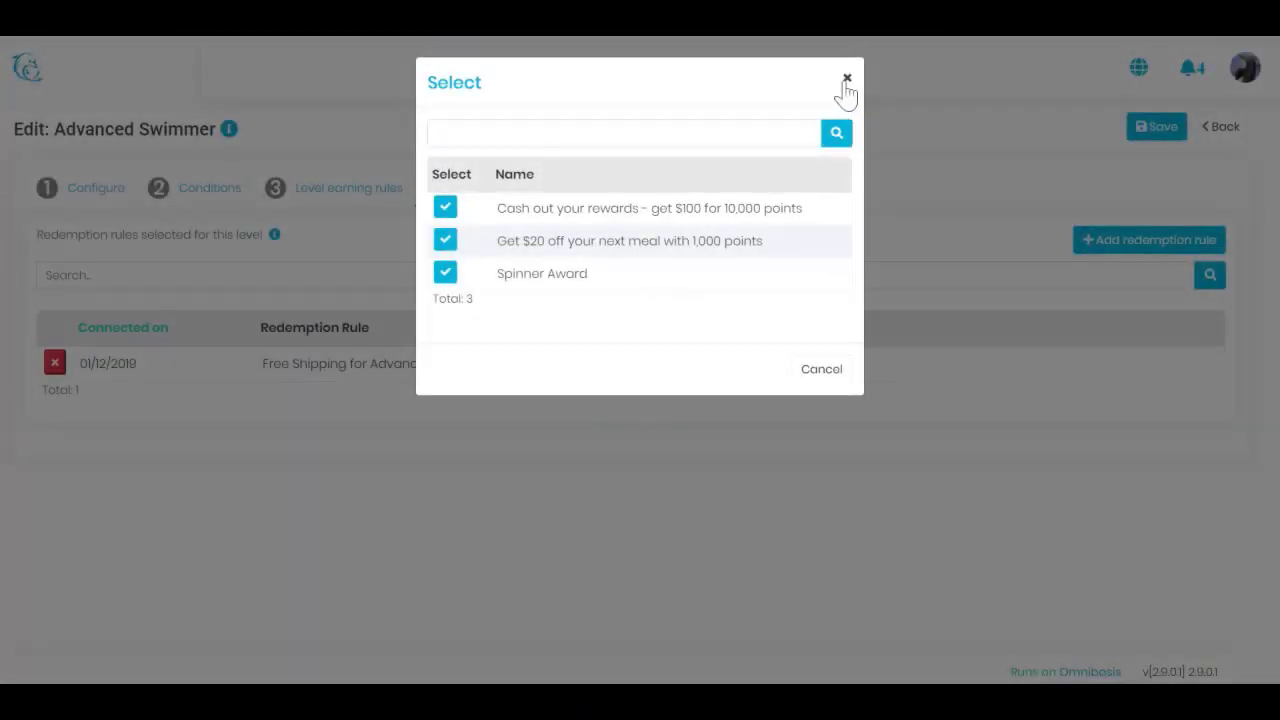
left_click(844, 84)
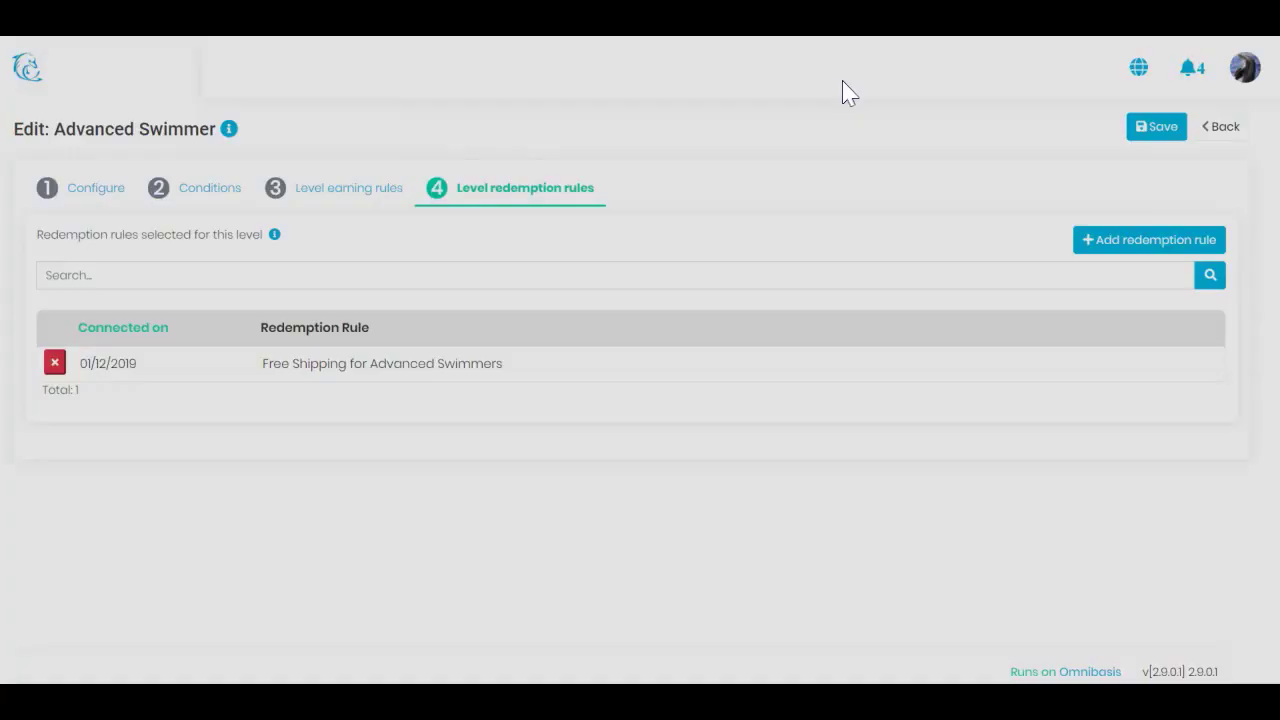
Start removing the Free Shipping for Advanced Swimmers redemption rule, cancel the removal, and save the Advanced Swimmer level
left_click(55, 365)
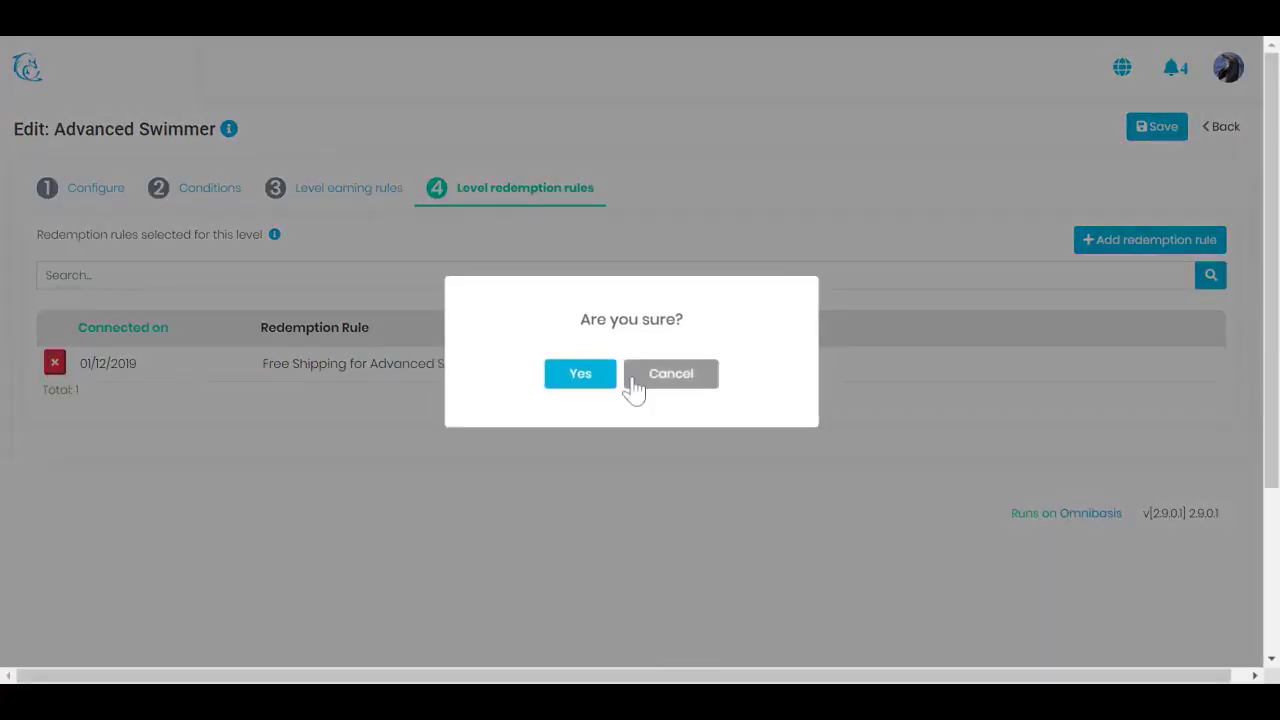
left_click(640, 376)
left_click(1183, 135)
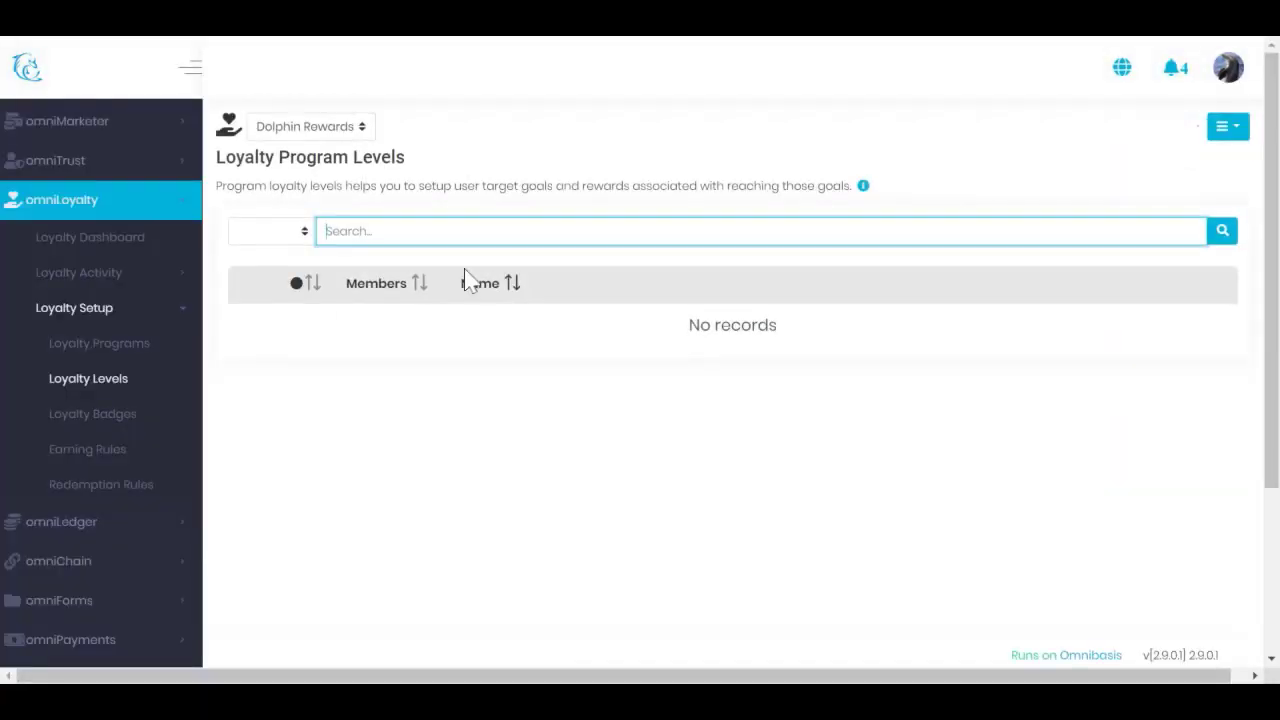
View the Dolphin Rewards loyalty badges, including the program selection, the Spinner badge's available actions and the option to create a badge
left_click(104, 418)
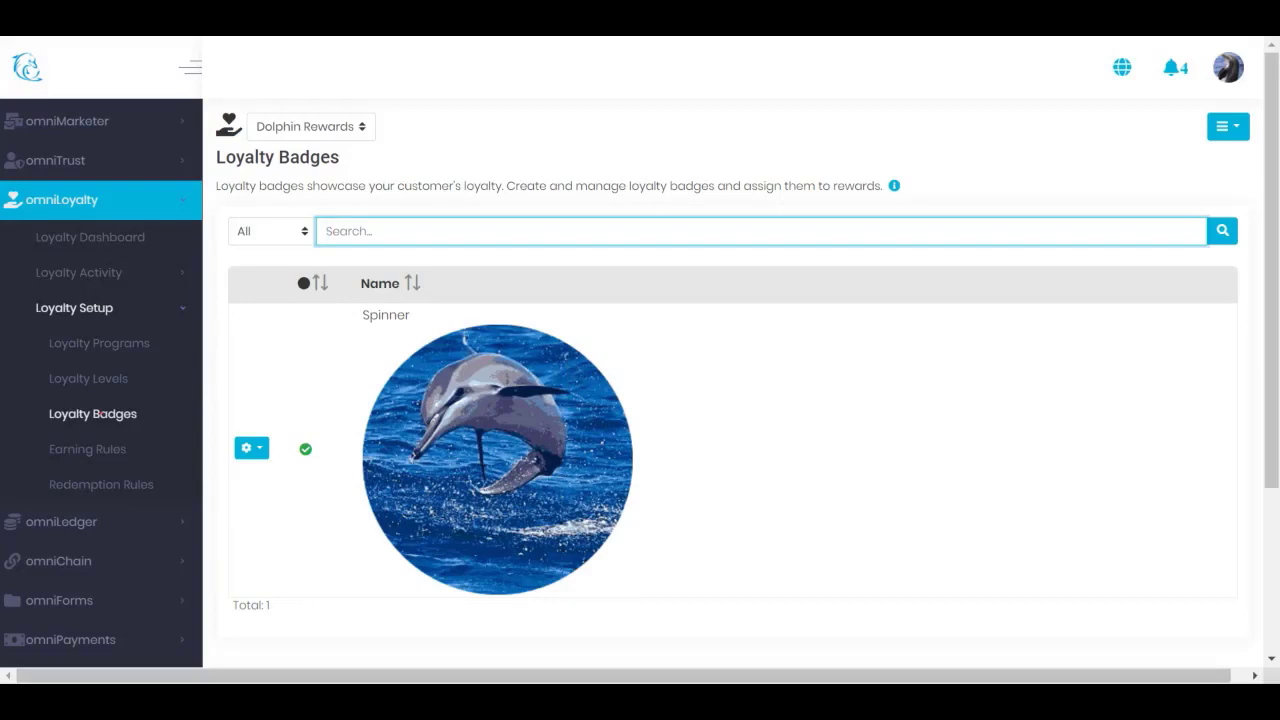
scroll(569, 357, "down", 2)
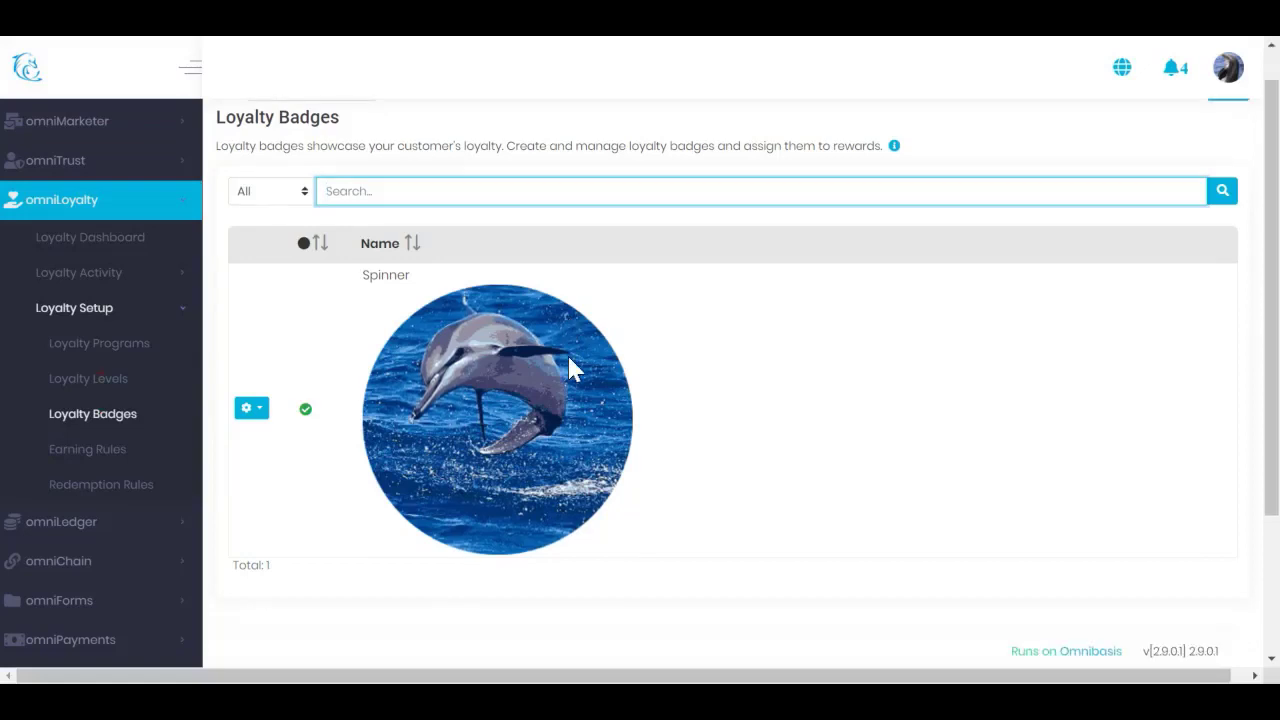
scroll(569, 357, "up", 2)
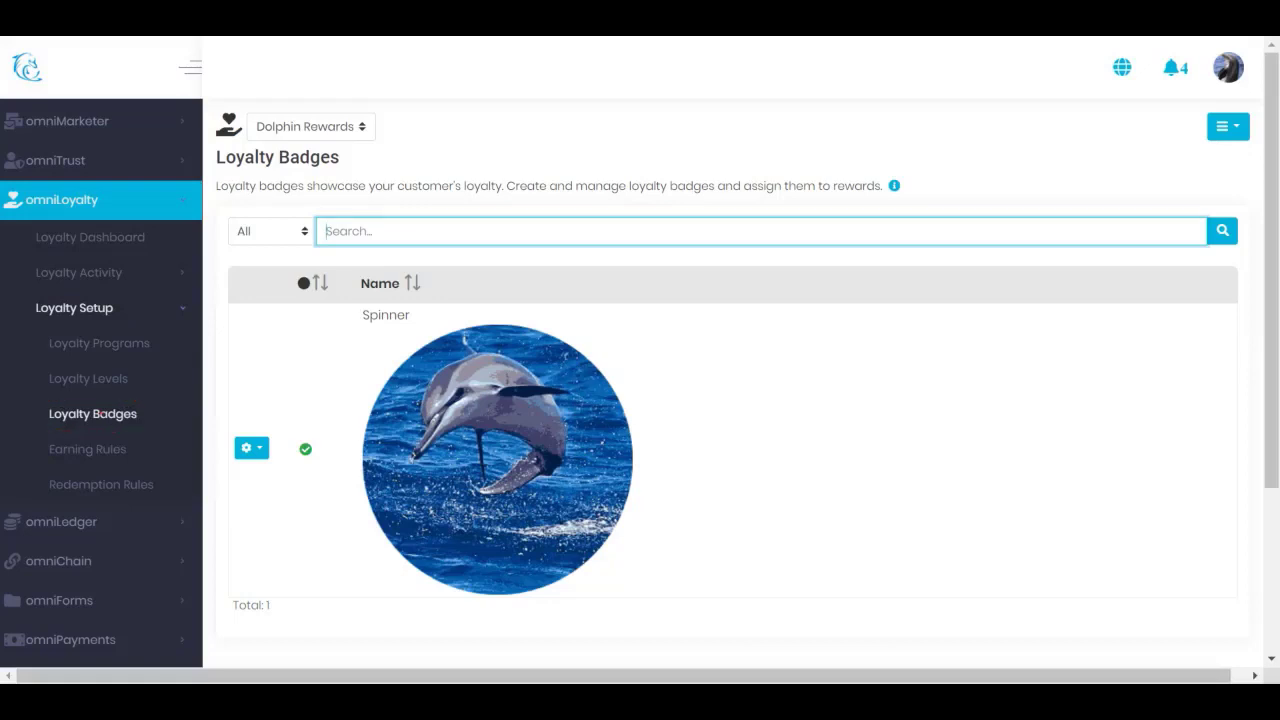
left_click(318, 128)
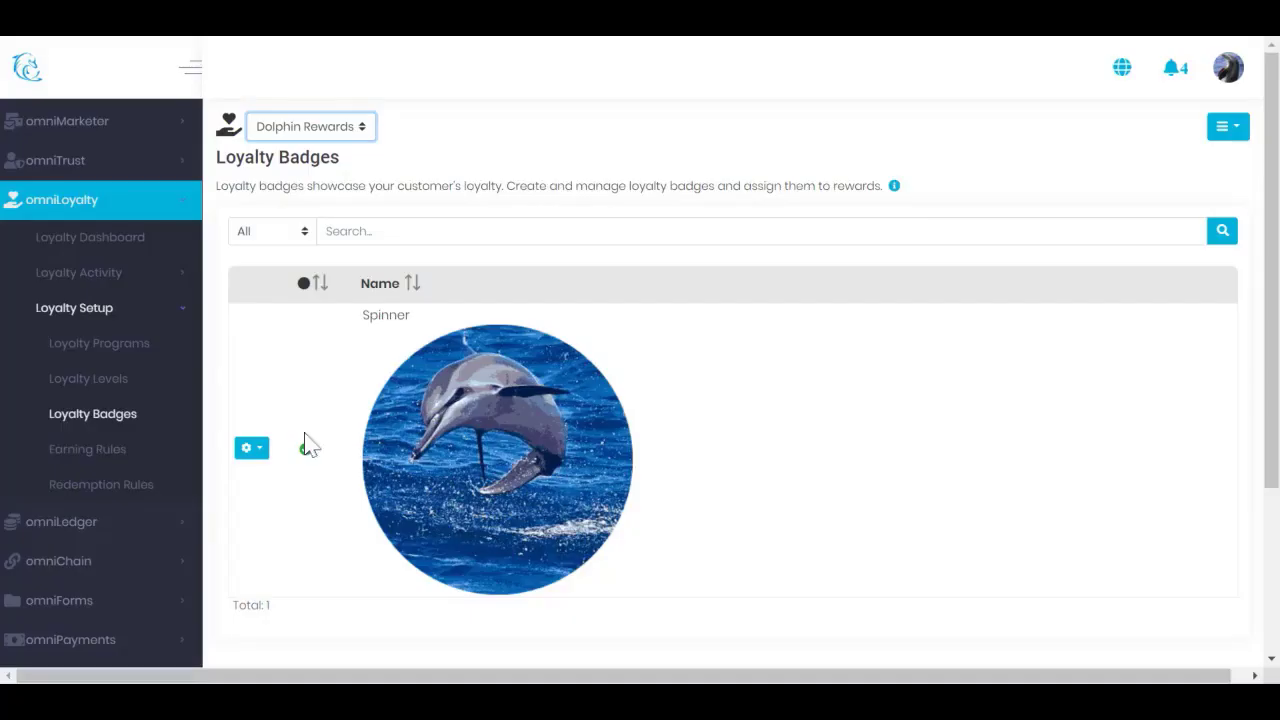
left_click(259, 453)
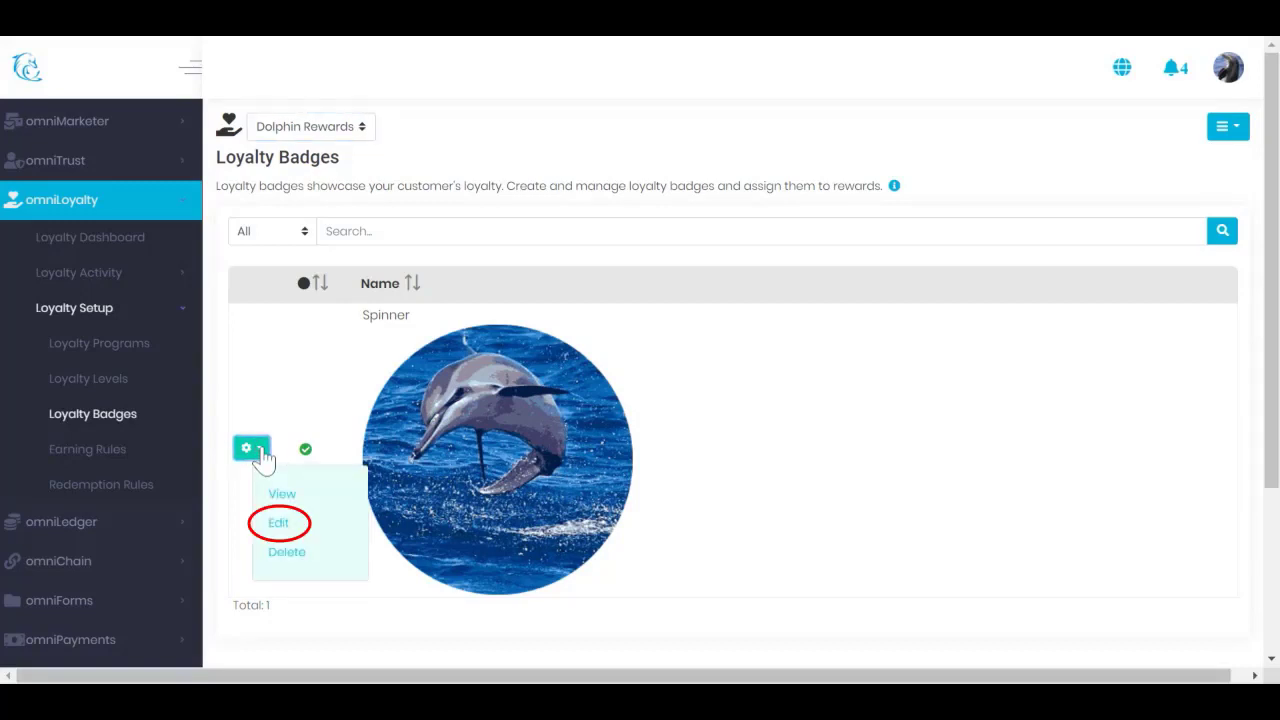
left_click(783, 364)
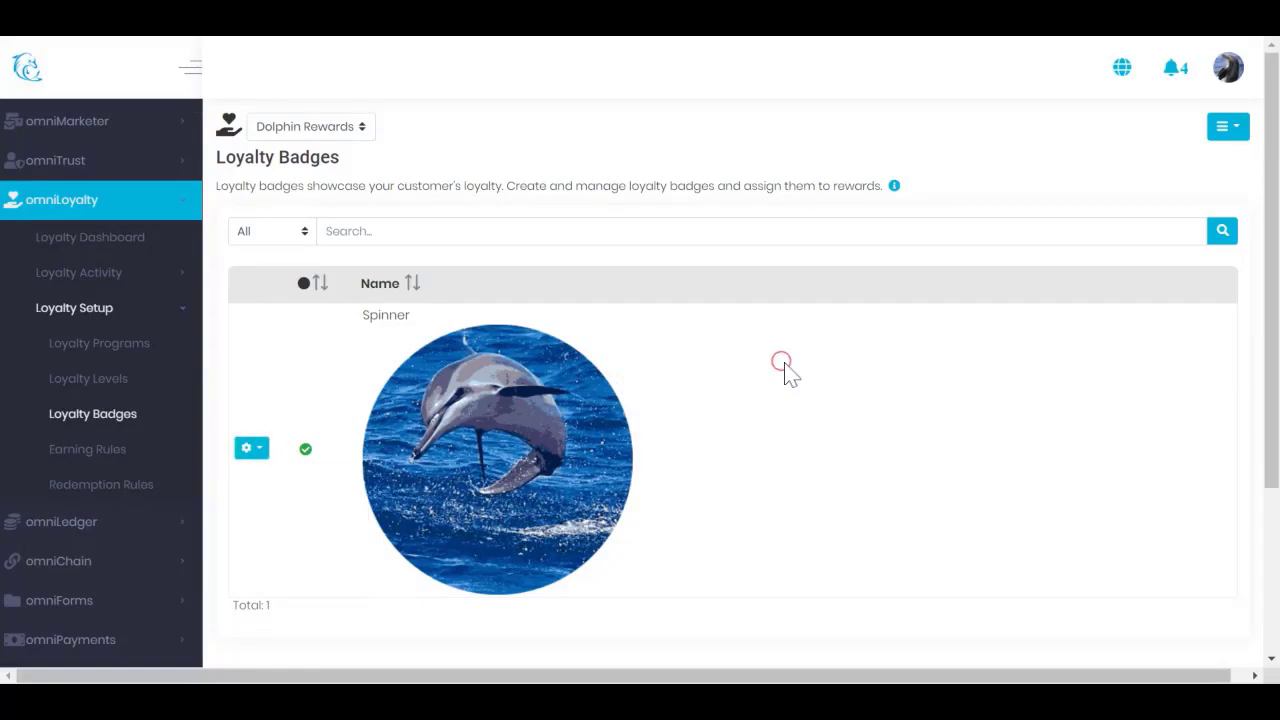
left_click(1234, 128)
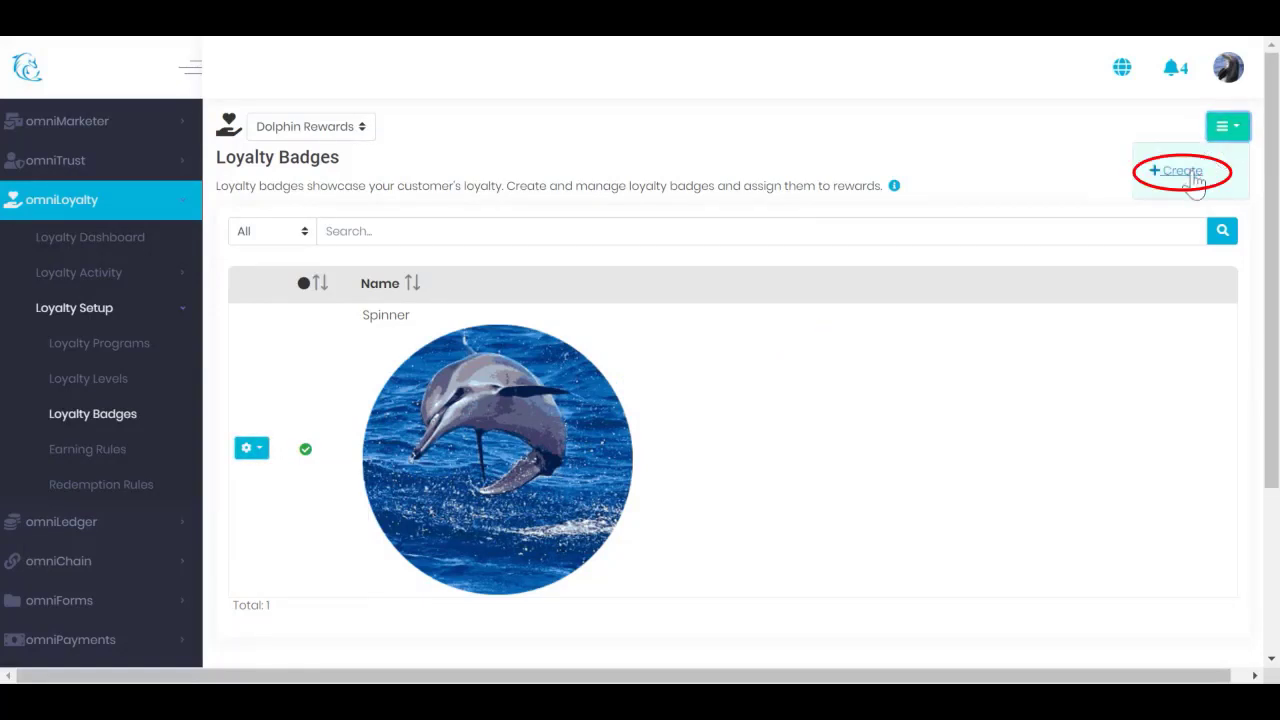
left_click(1062, 148)
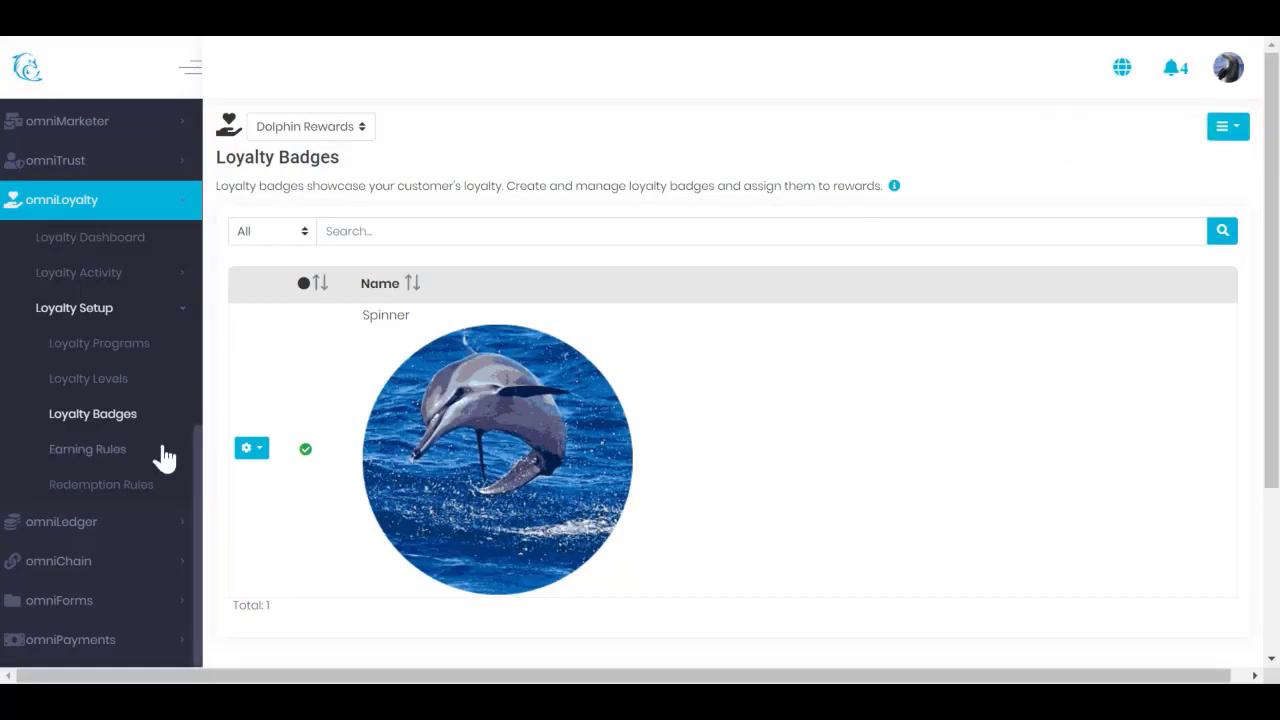
Open the Spinner badge for editing, examine its name, description and picture, and save it
left_click(248, 452)
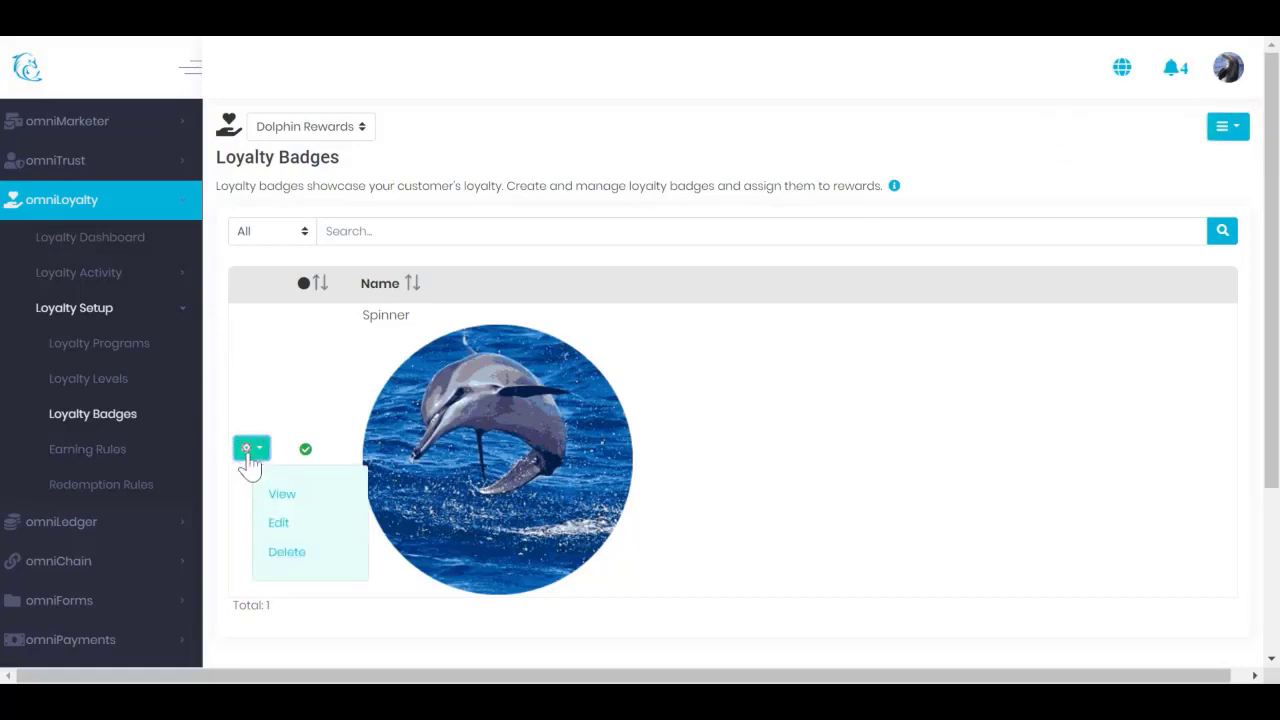
left_click(278, 525)
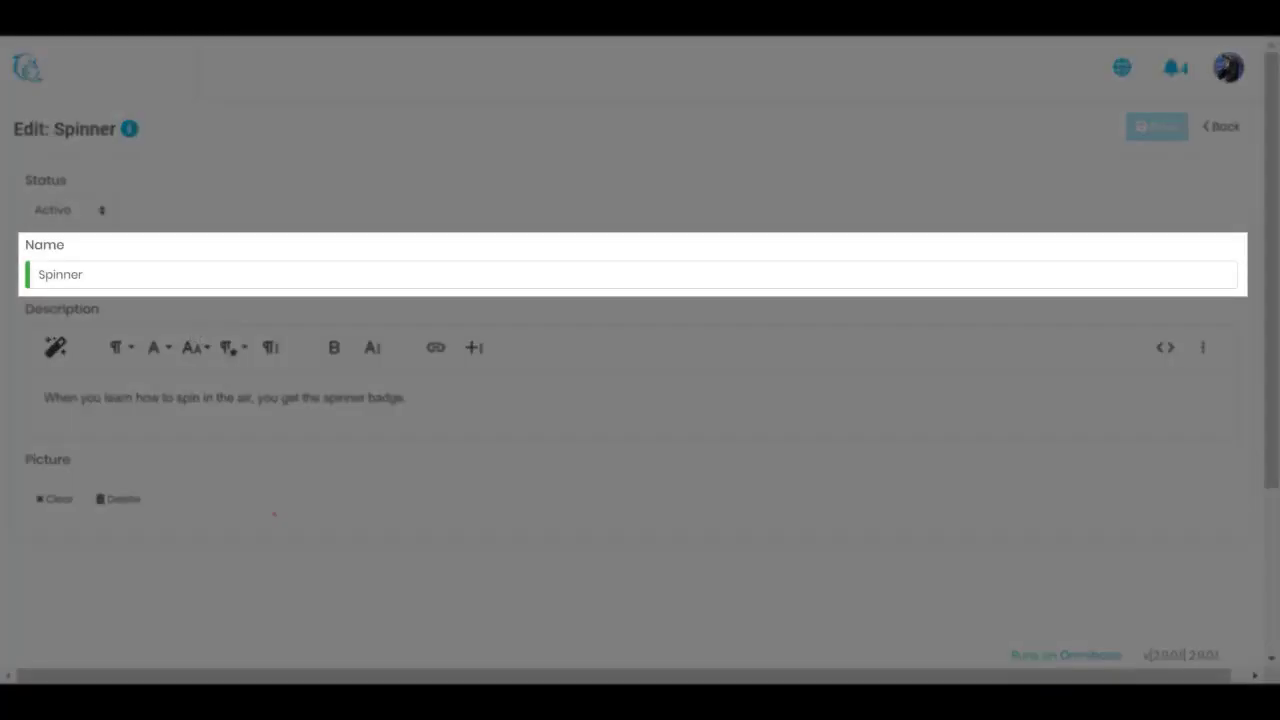
left_click_drag(85, 274, 2, 286)
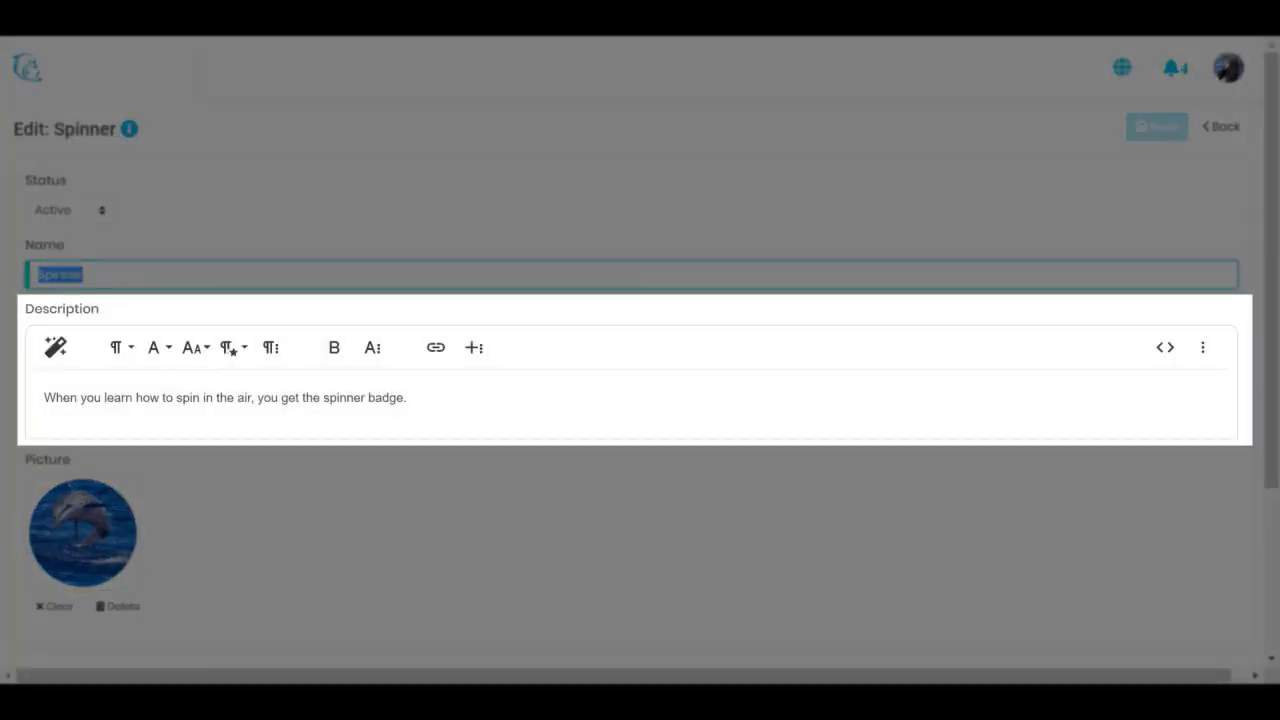
left_click_drag(408, 398, 34, 395)
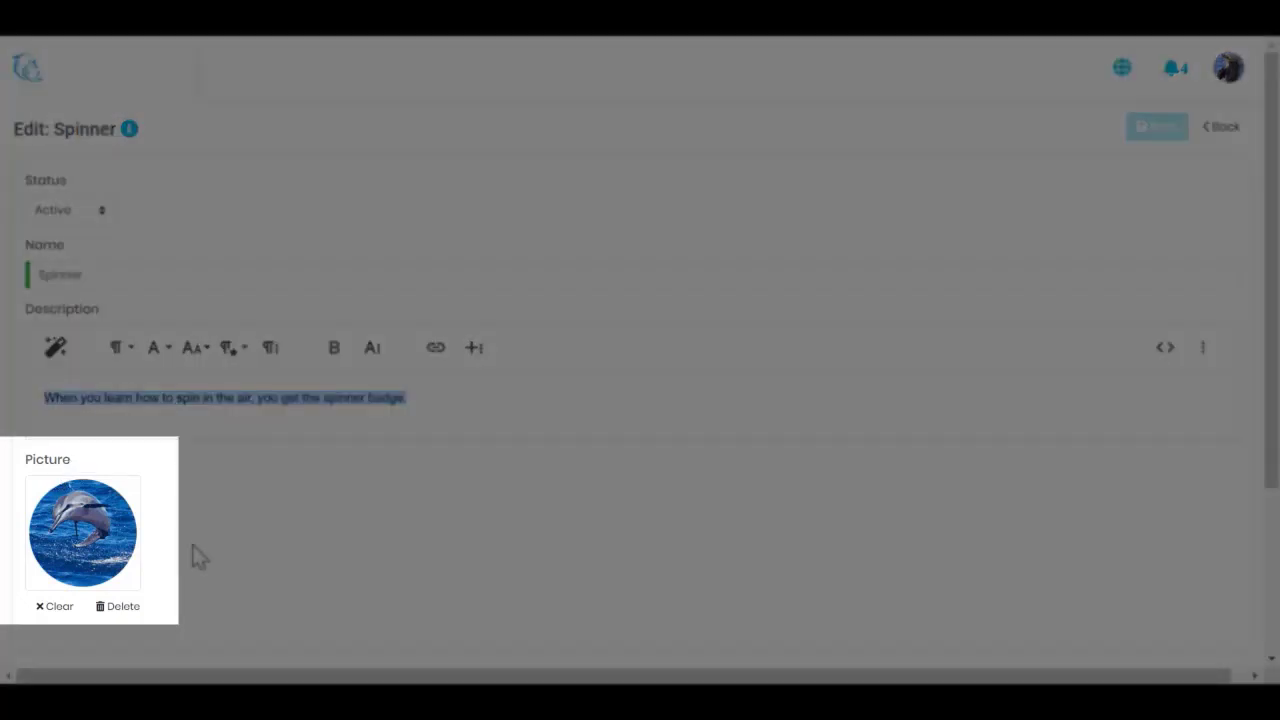
left_click(192, 543)
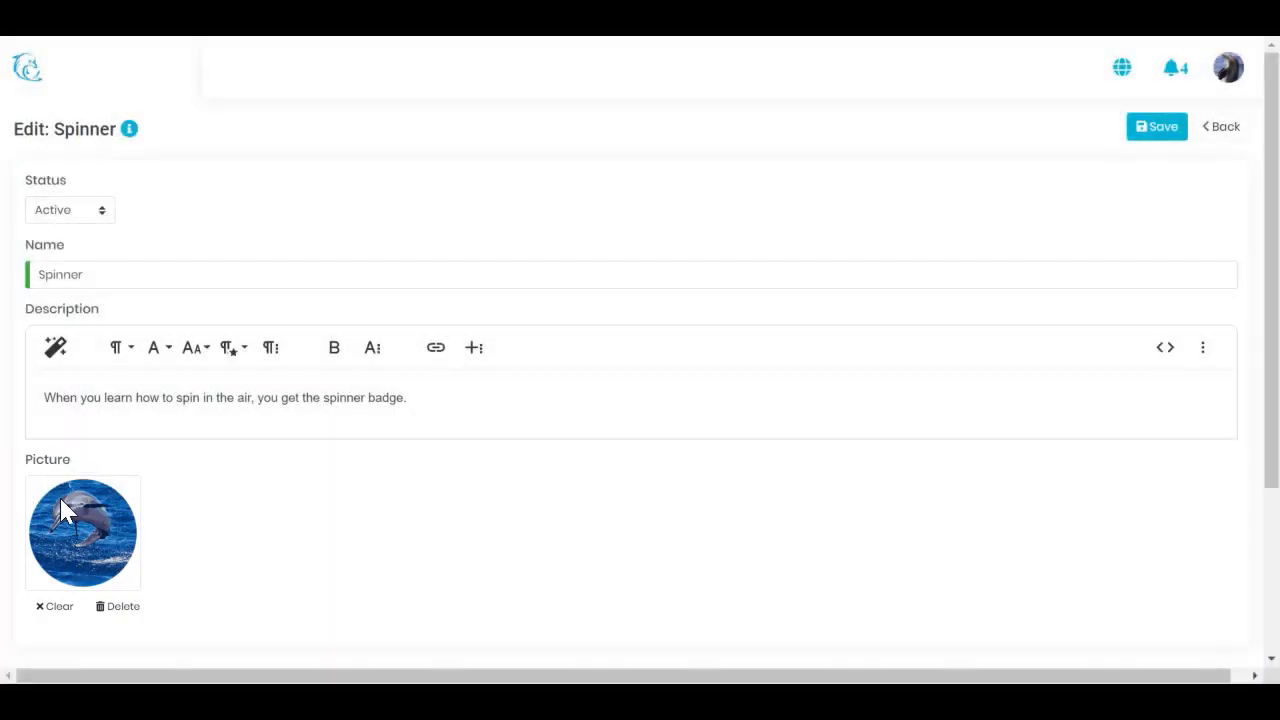
left_click(1136, 134)
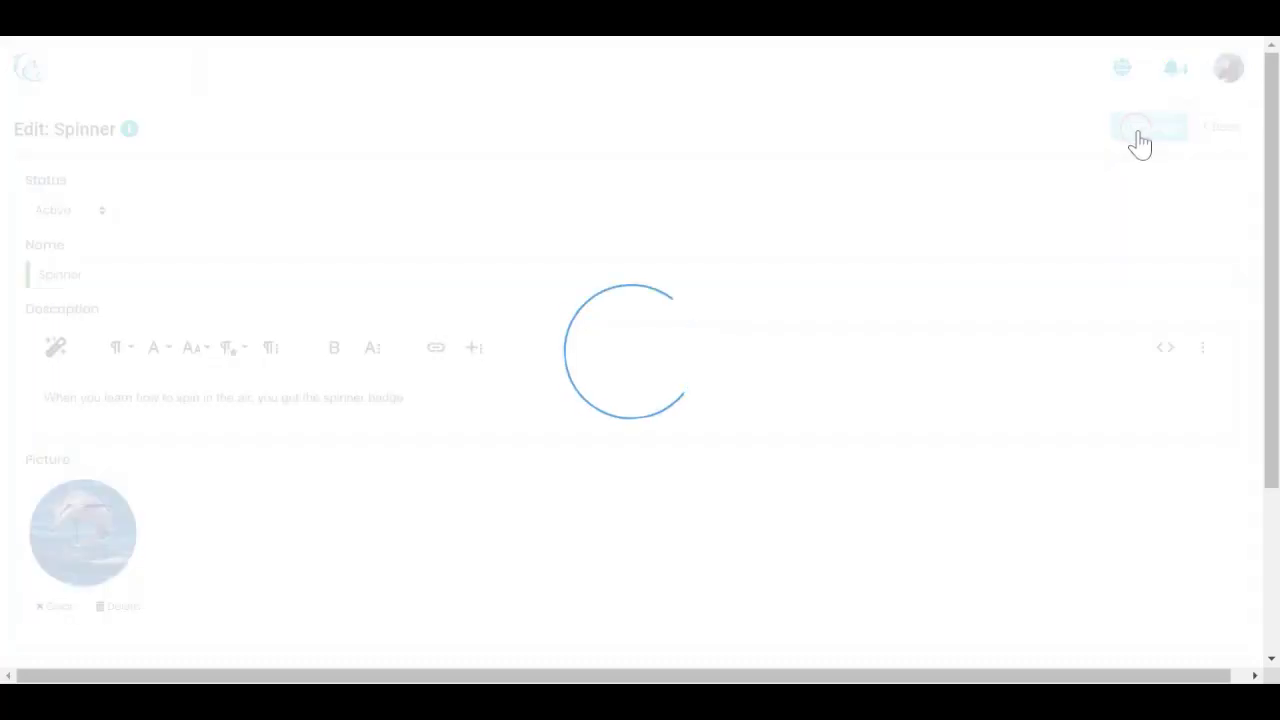
left_click(1220, 130)
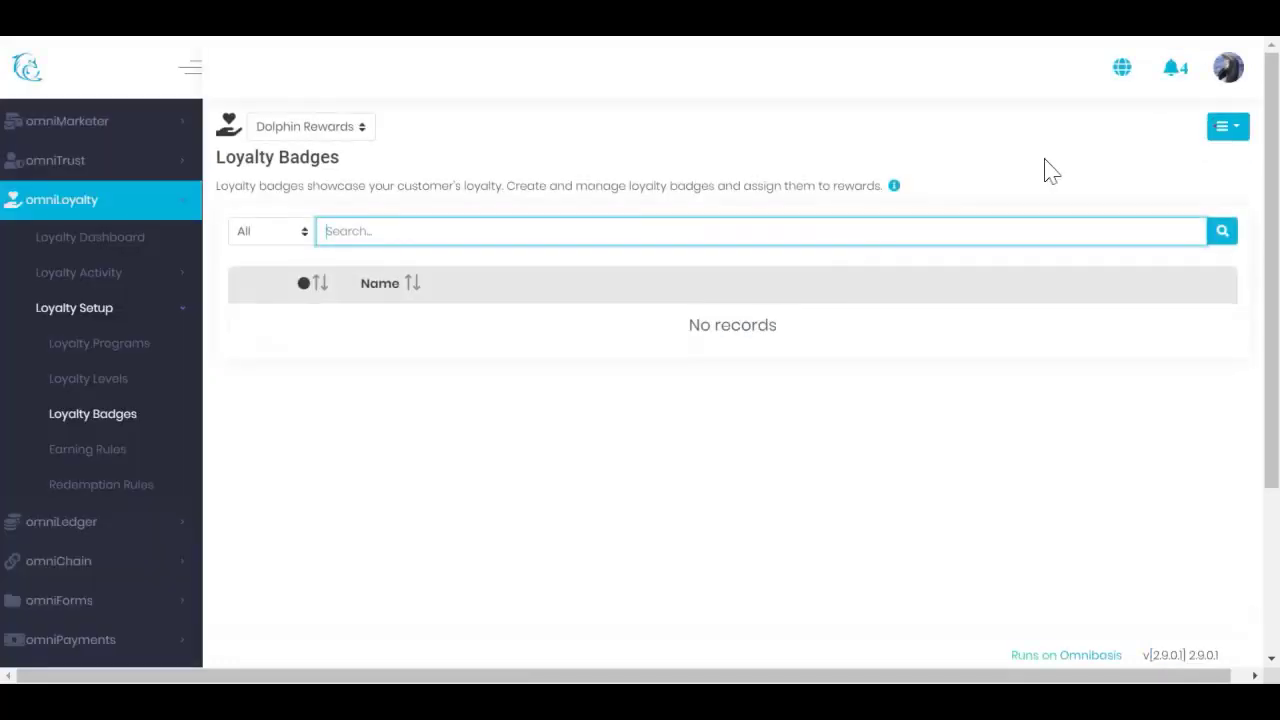
View the Dolphin Rewards earning rules, including the program selection, the first rule's available actions and the option to create a rule
left_click(104, 460)
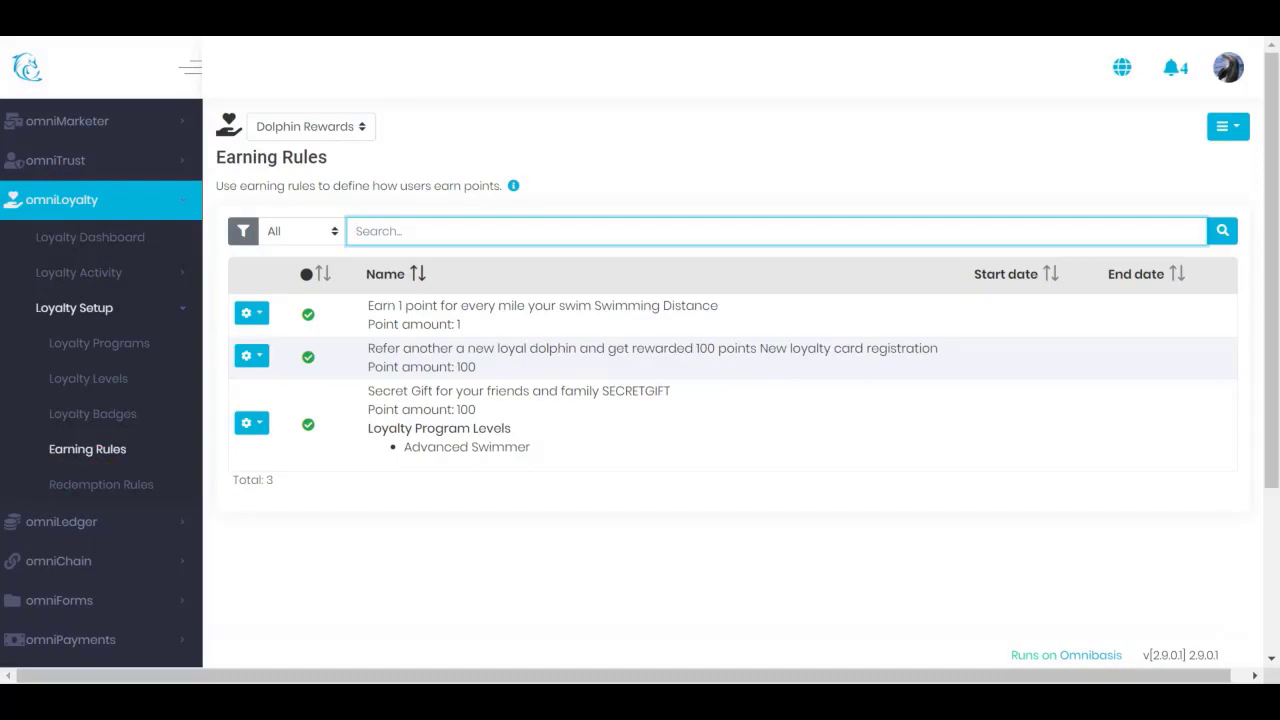
left_click(311, 132)
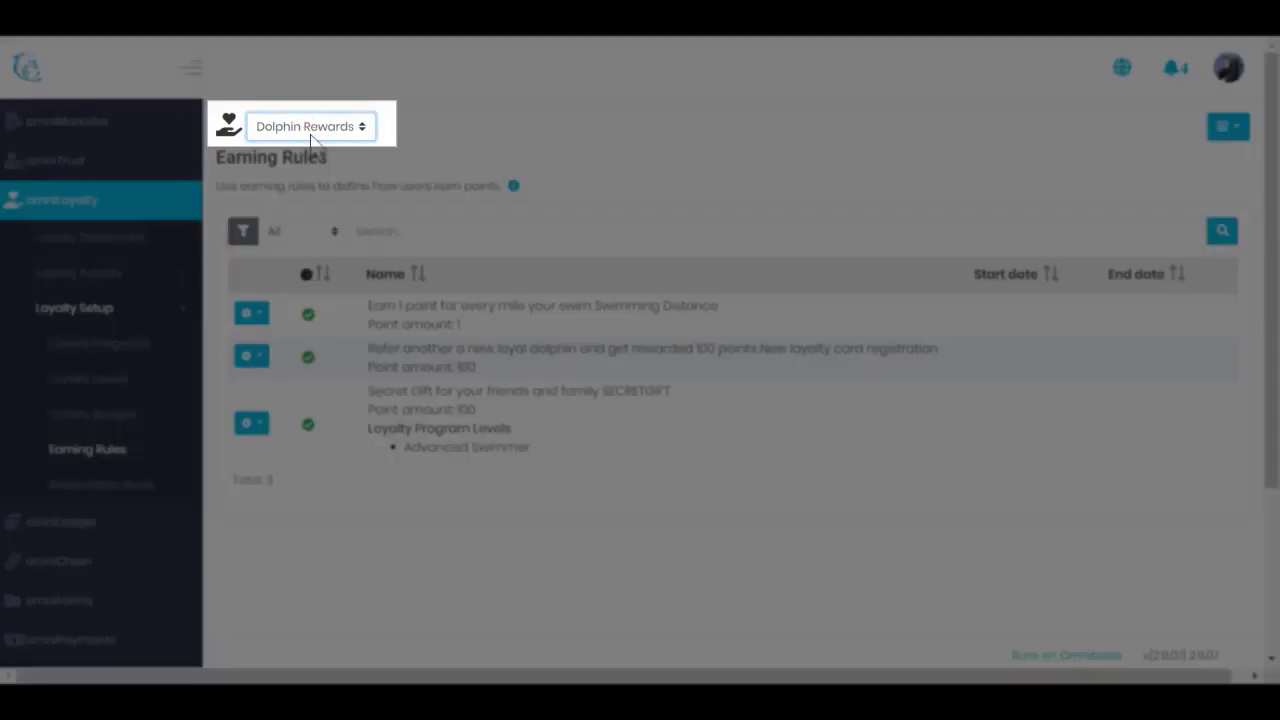
left_click(310, 133)
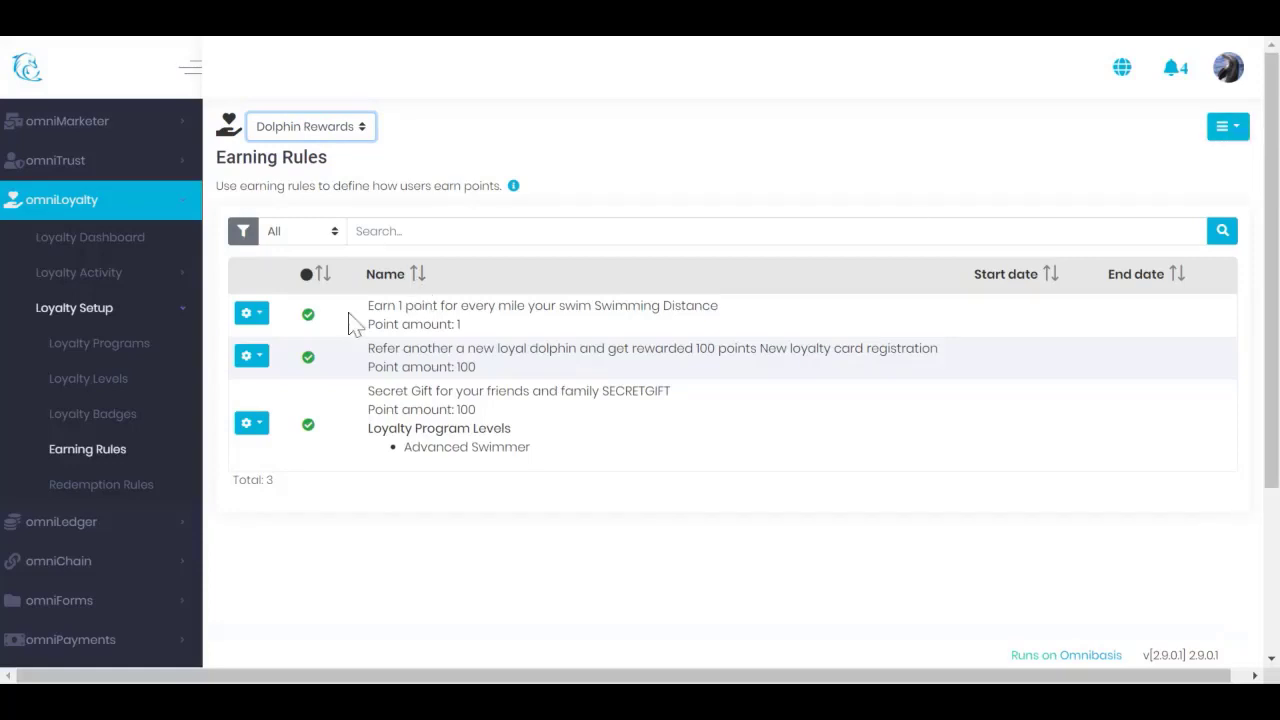
left_click(250, 314)
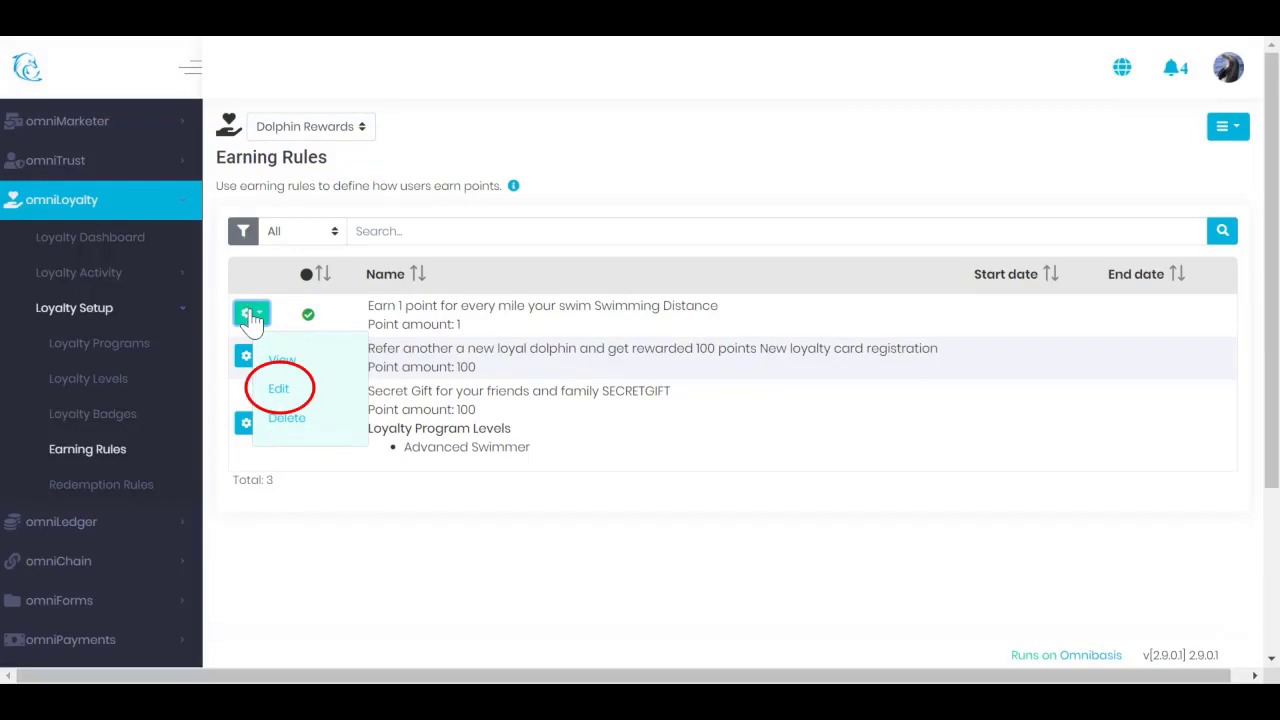
left_click(250, 314)
left_click(1224, 134)
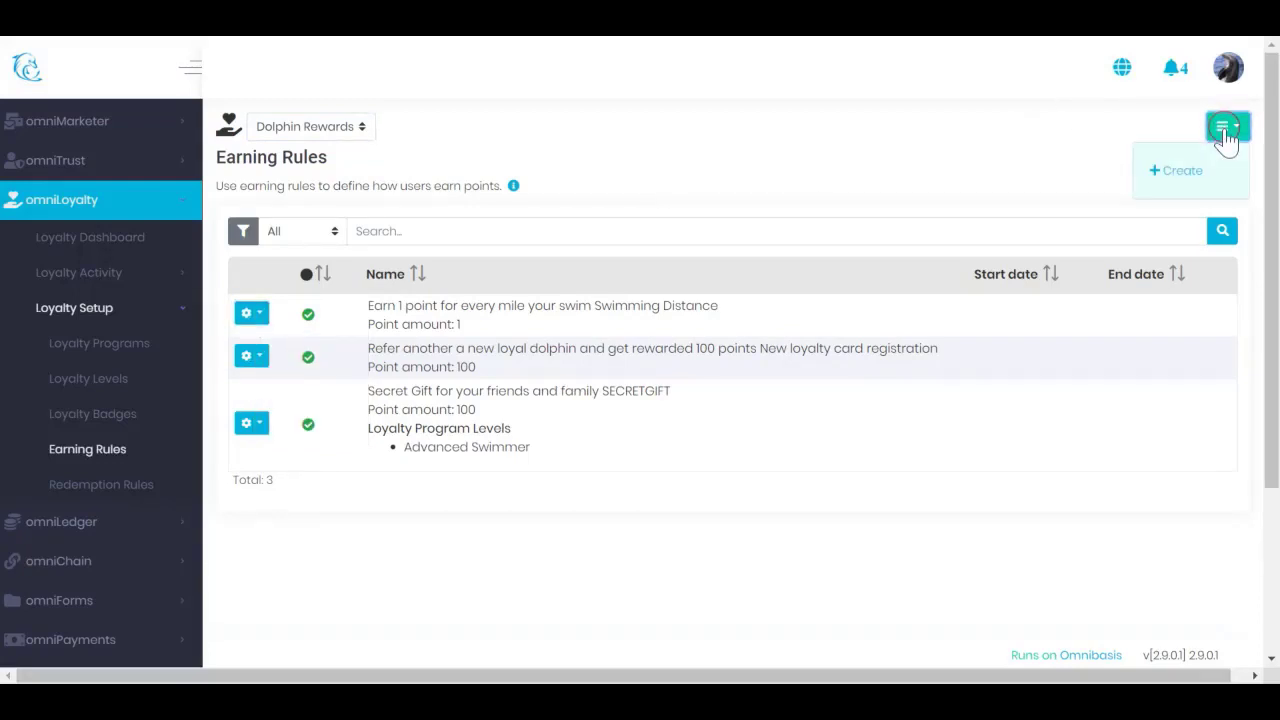
Open the "Earn 1 point for every mile your swim" rule for editing and examine its status, name, description and description link
left_click(257, 318)
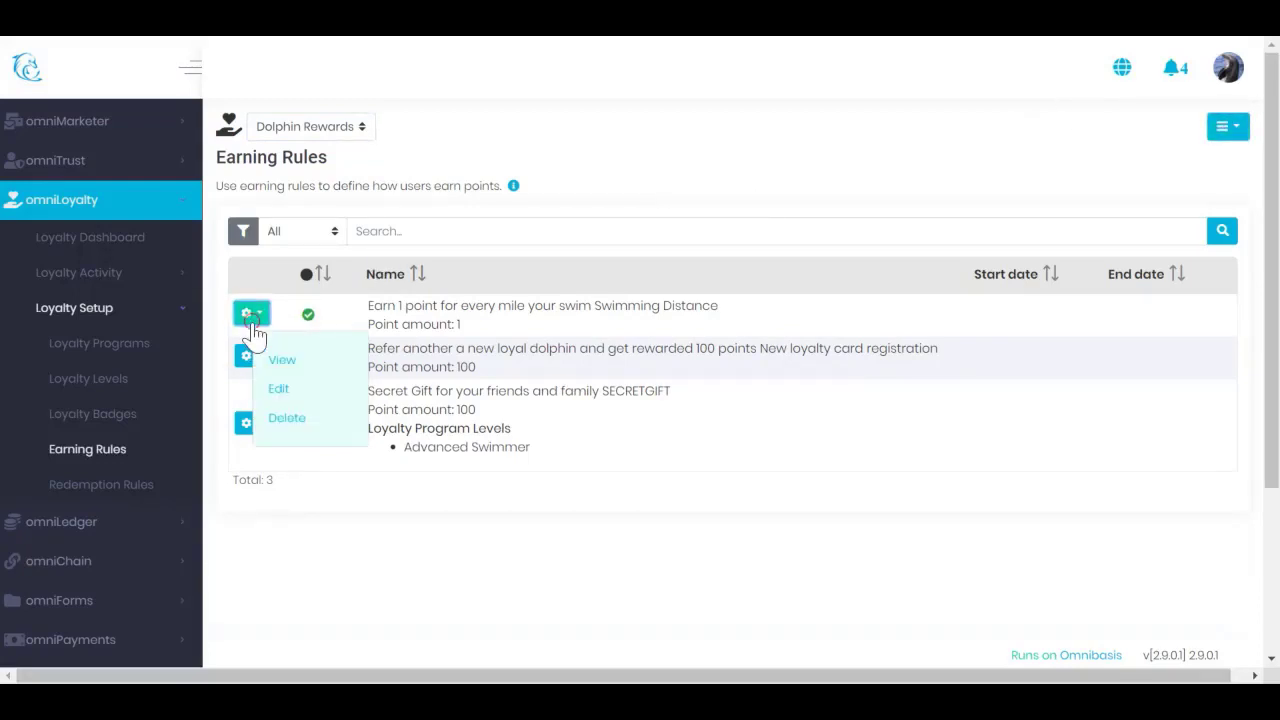
left_click(280, 390)
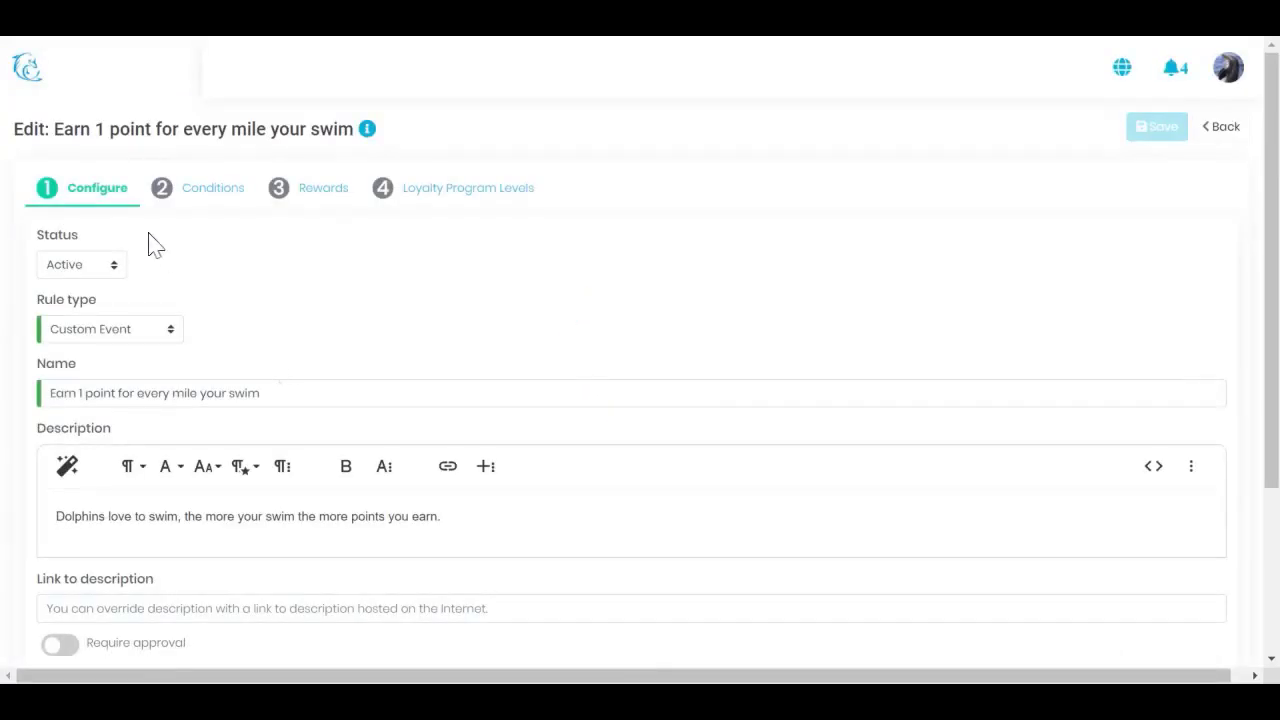
left_click(107, 270)
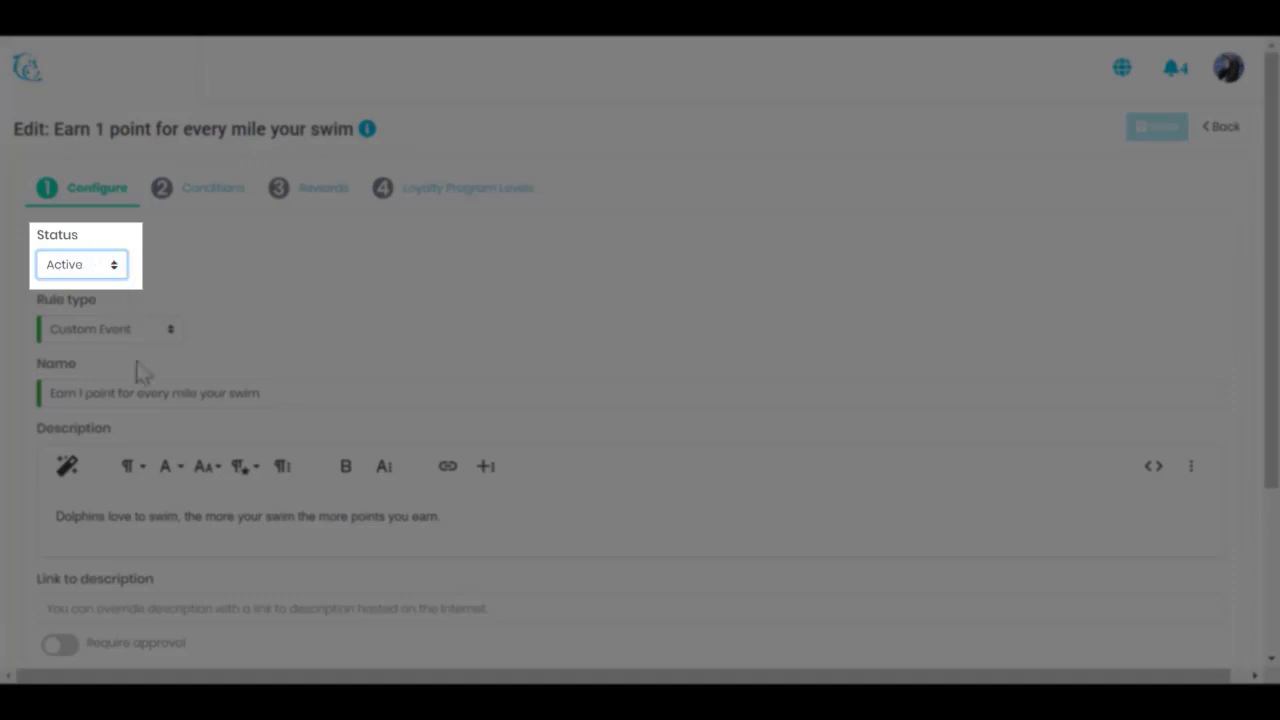
key("Tab")
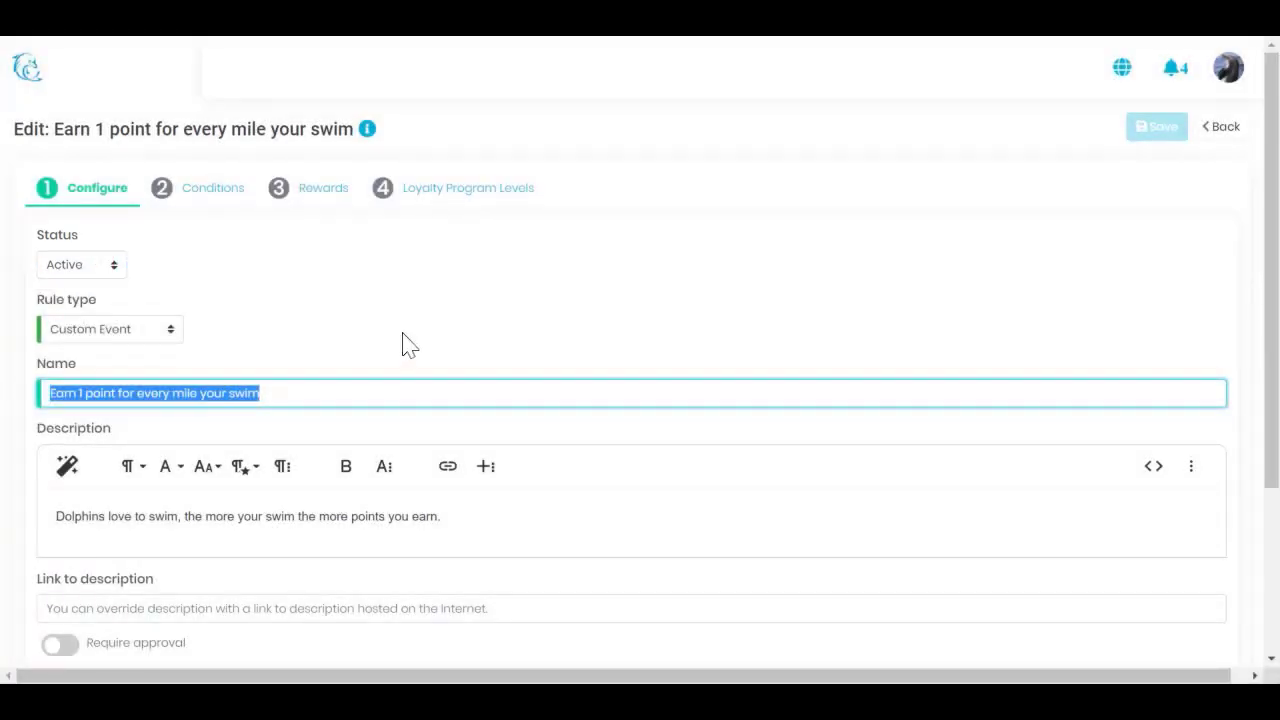
scroll(417, 334, "down", 2)
left_click_drag(410, 316, 2, 314)
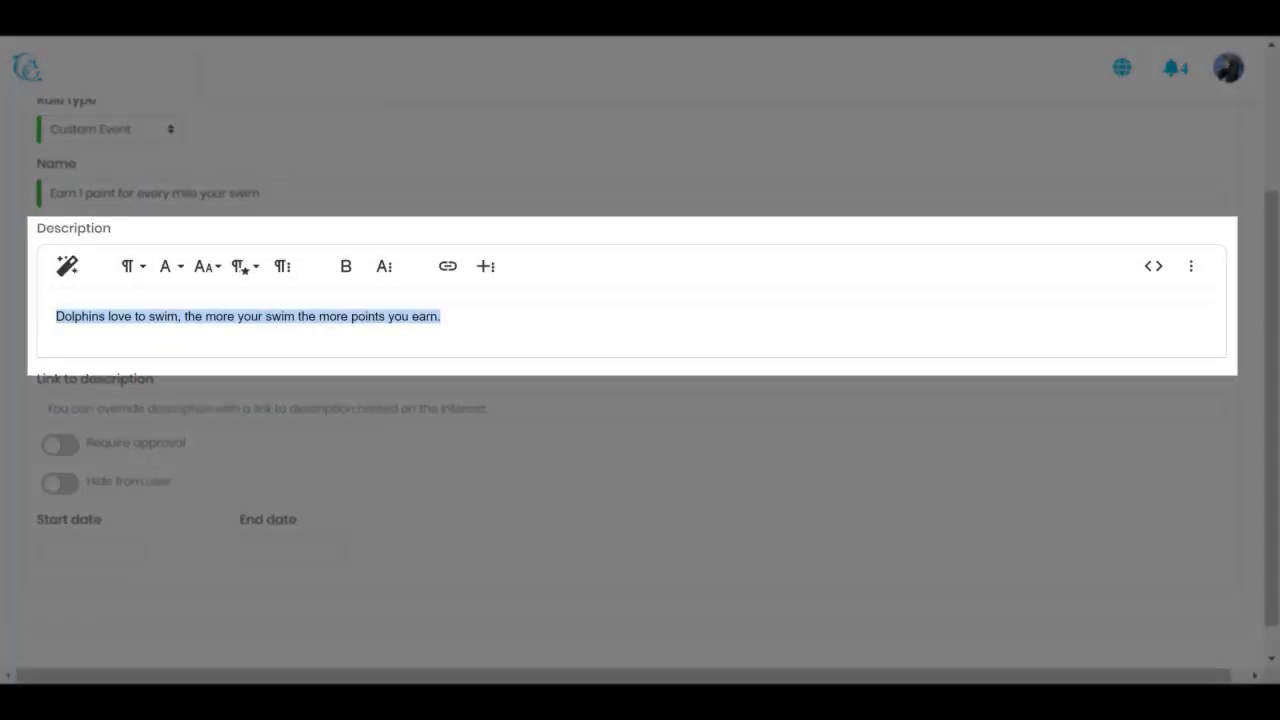
left_click(323, 406)
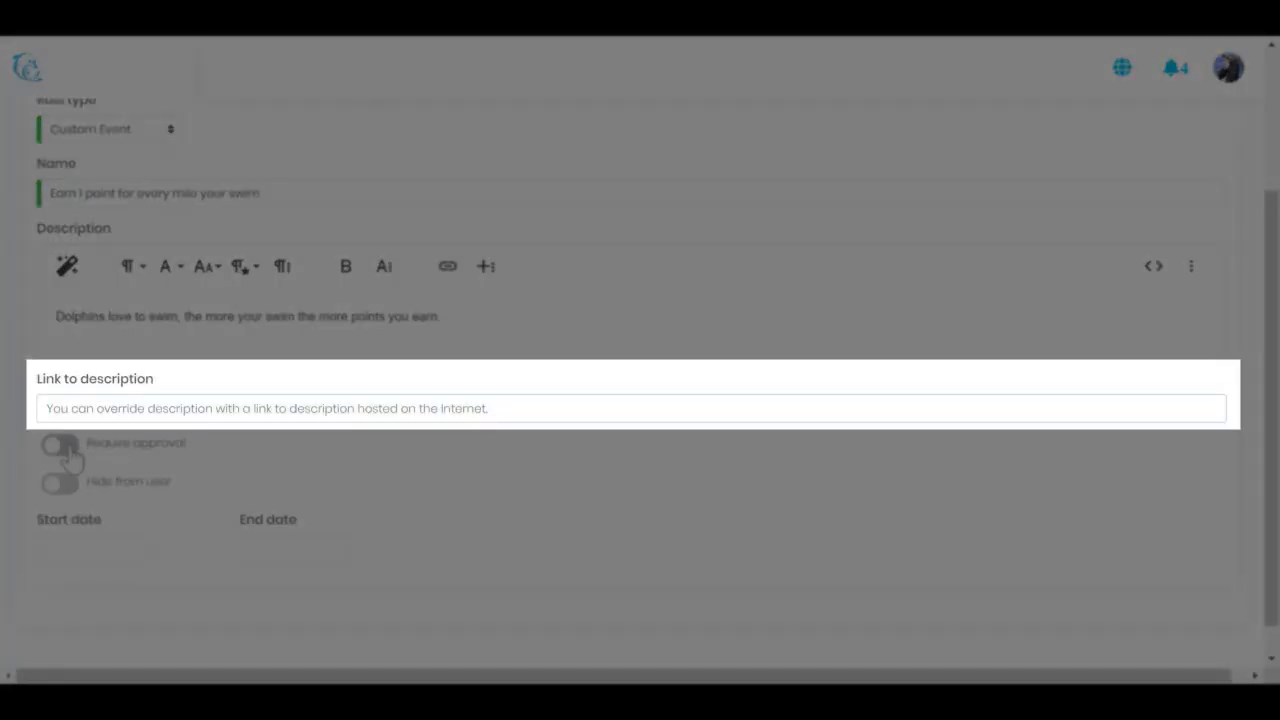
Toggle the rule's Require approval and Hide from user settings on and back off, and examine its start and end date fields
left_click(70, 450)
left_click(70, 450)
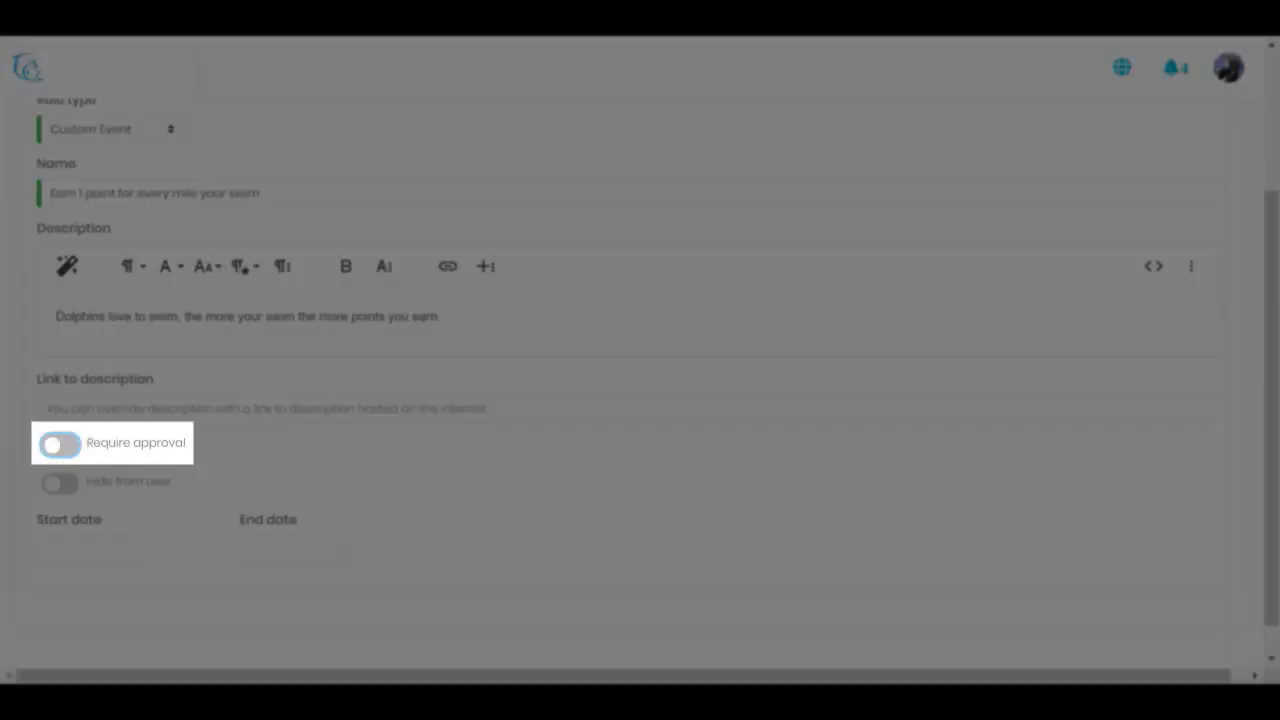
left_click(62, 486)
left_click(64, 488)
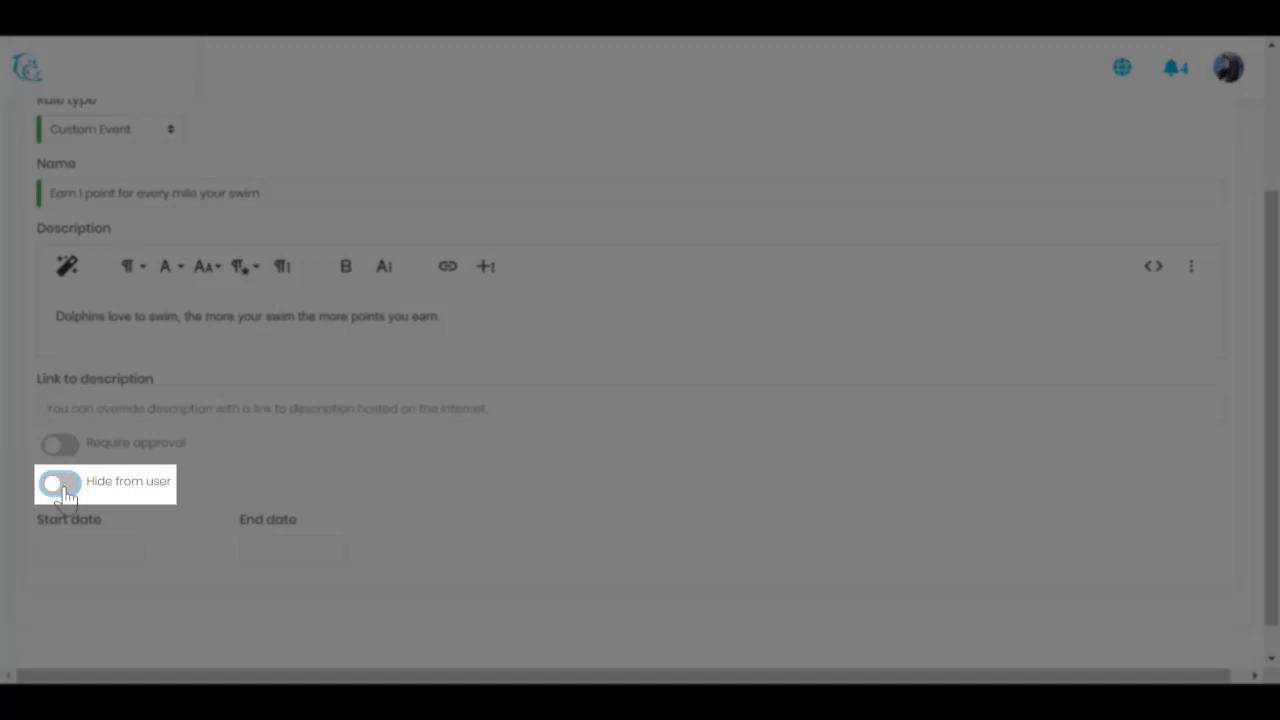
scroll(66, 500, "down", 1)
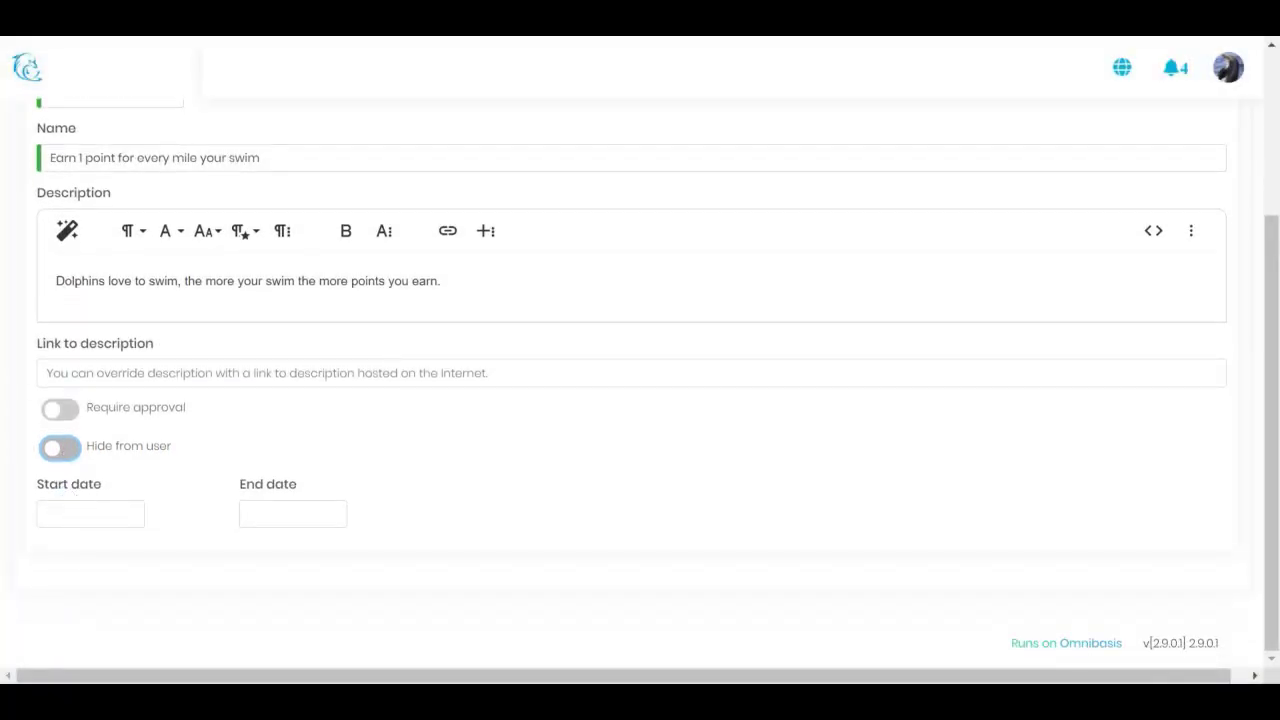
left_click(62, 513)
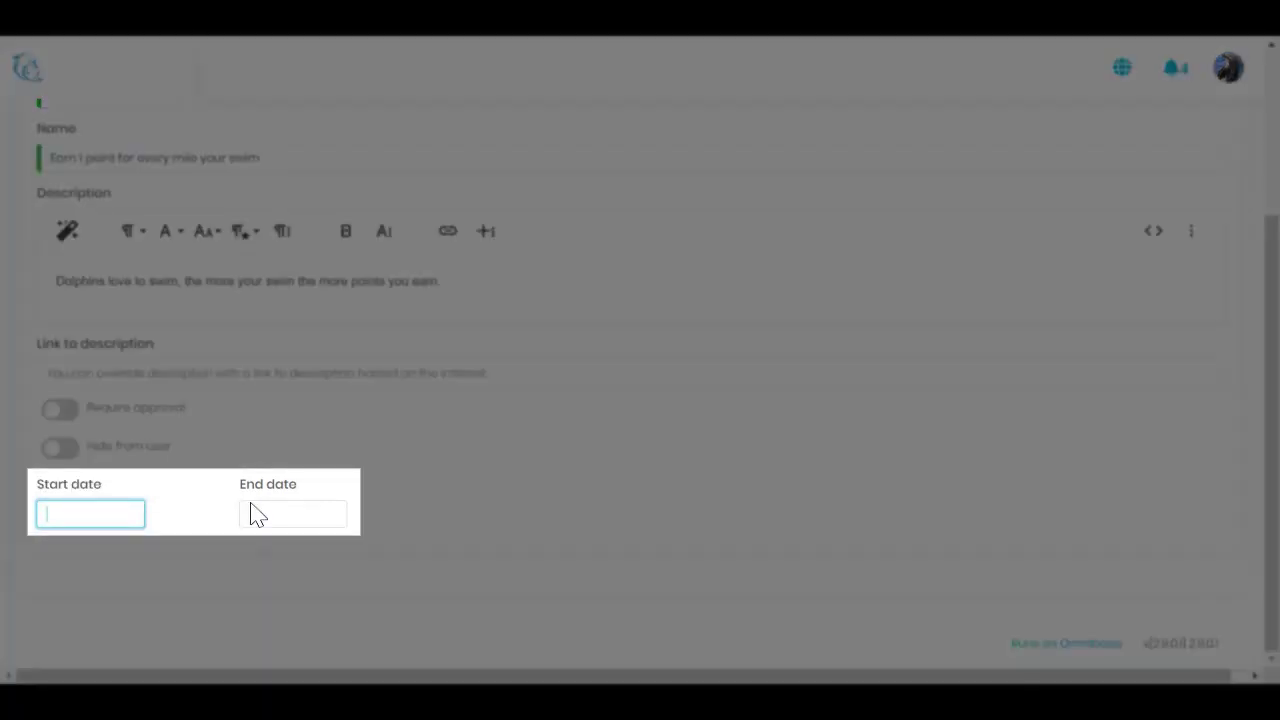
Examine the end date field of the swimming earning rule and save the rule
left_click(251, 514)
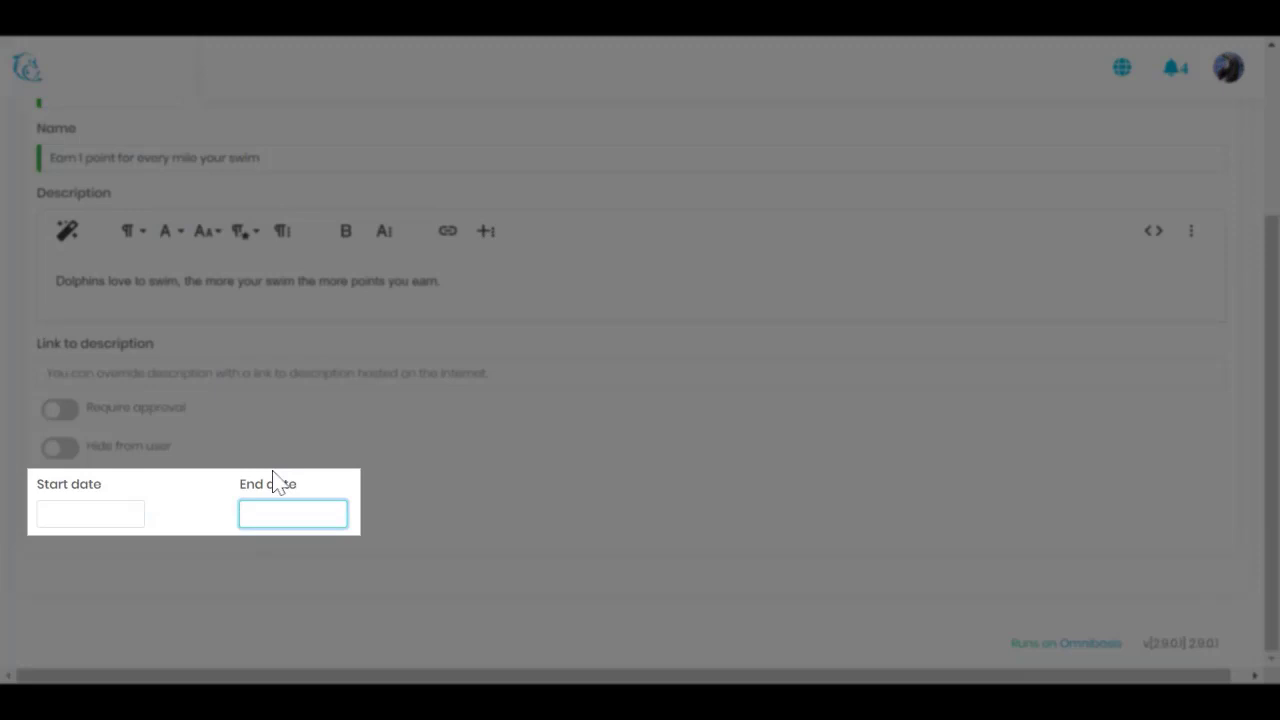
scroll(279, 464, "up", 3)
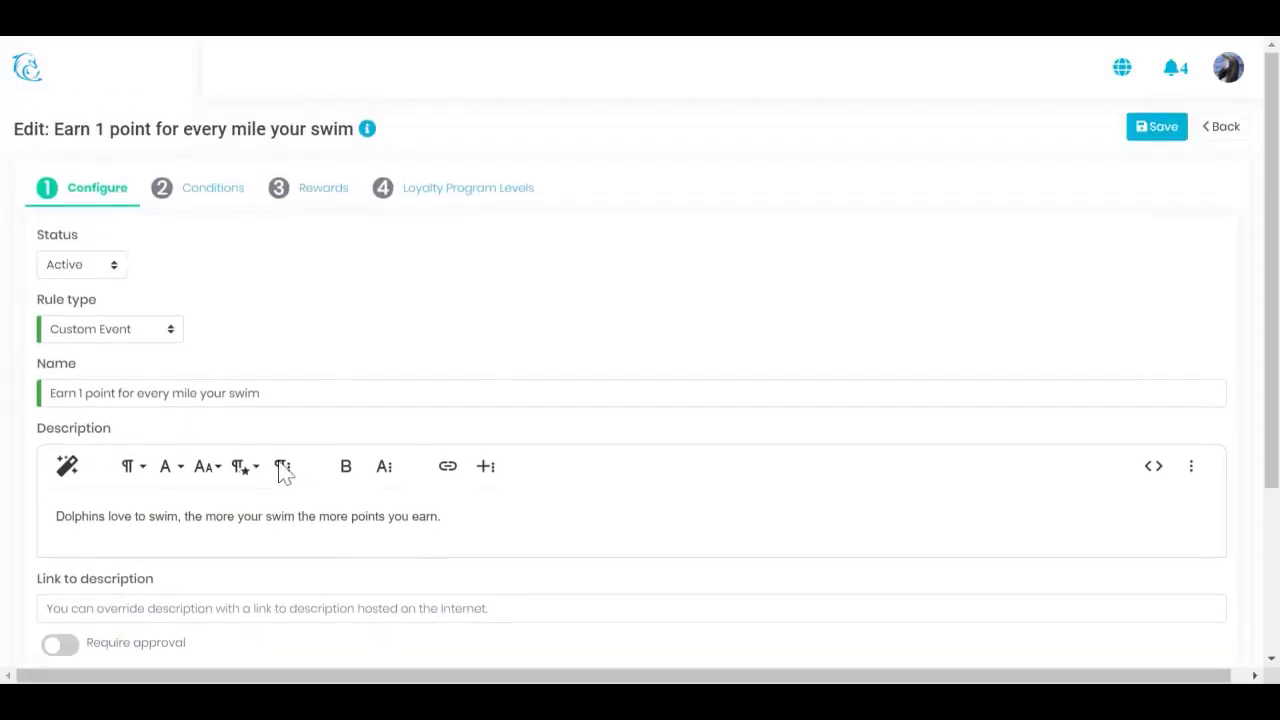
left_click(1157, 128)
Examine the earning rule's available rule types, then view its conditions, including event name, minimum transaction value and limits
left_click(200, 192)
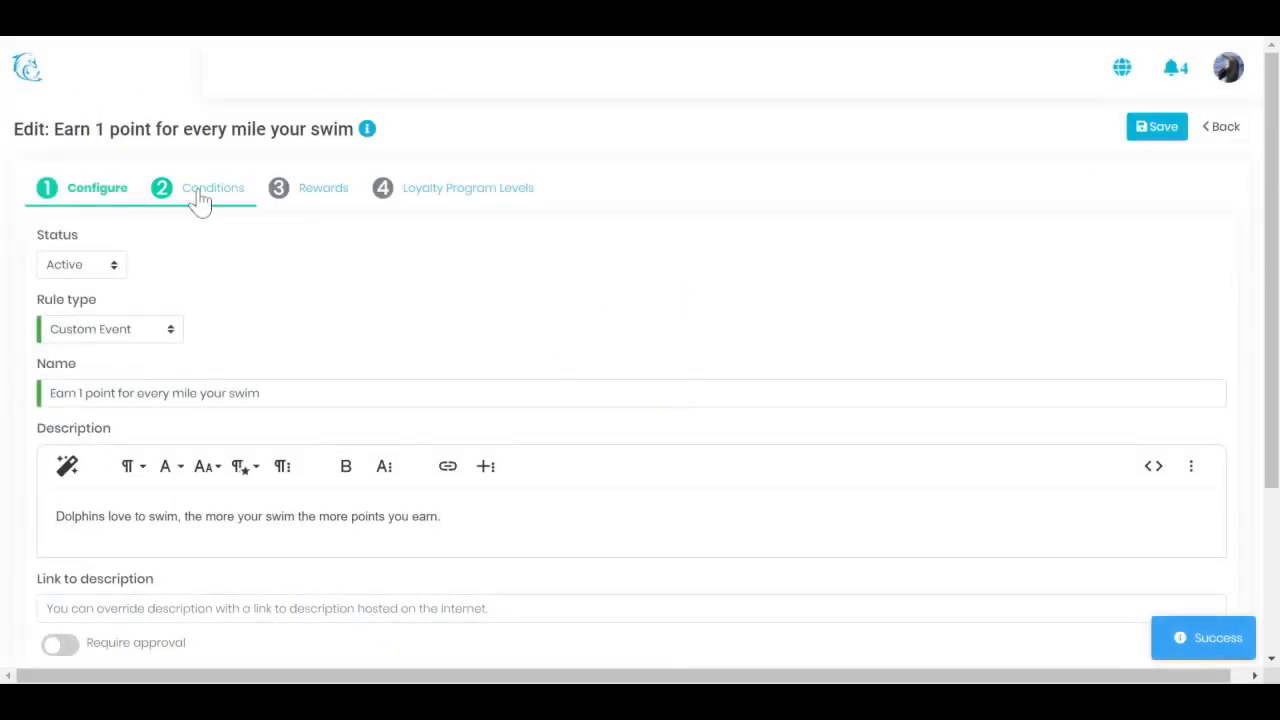
left_click(123, 195)
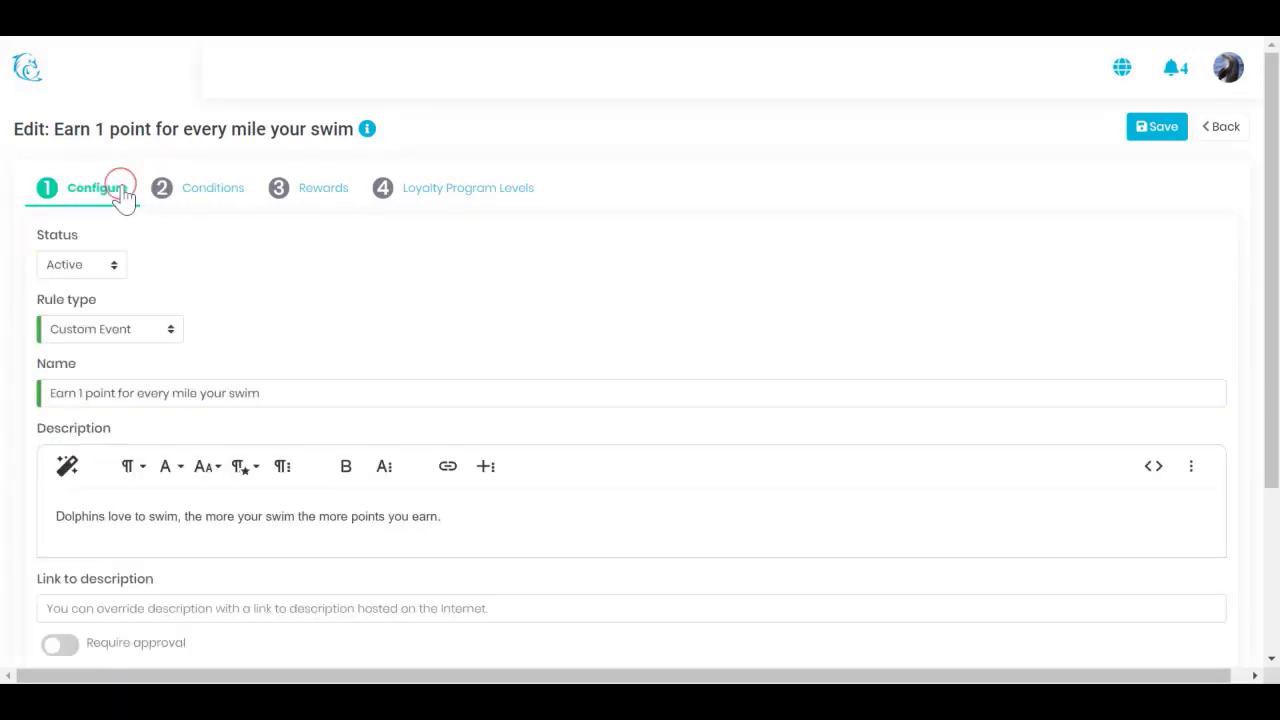
left_click(172, 333)
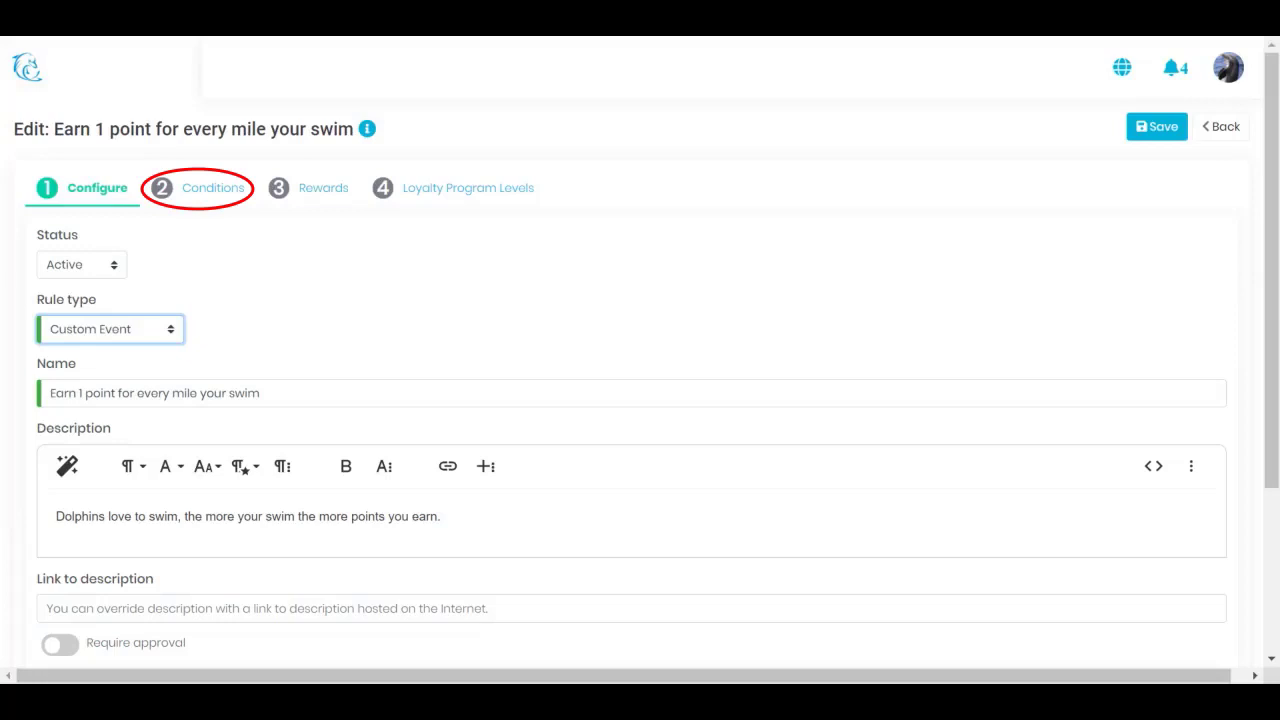
left_click(413, 302)
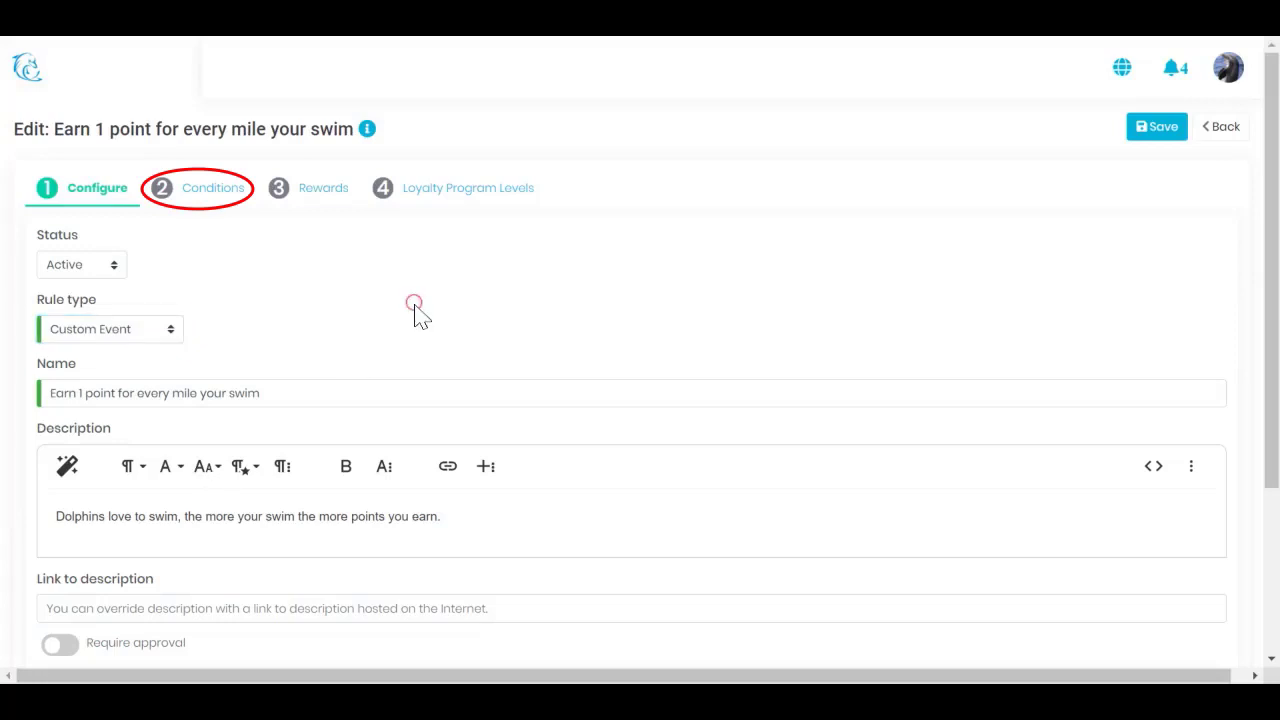
left_click(240, 200)
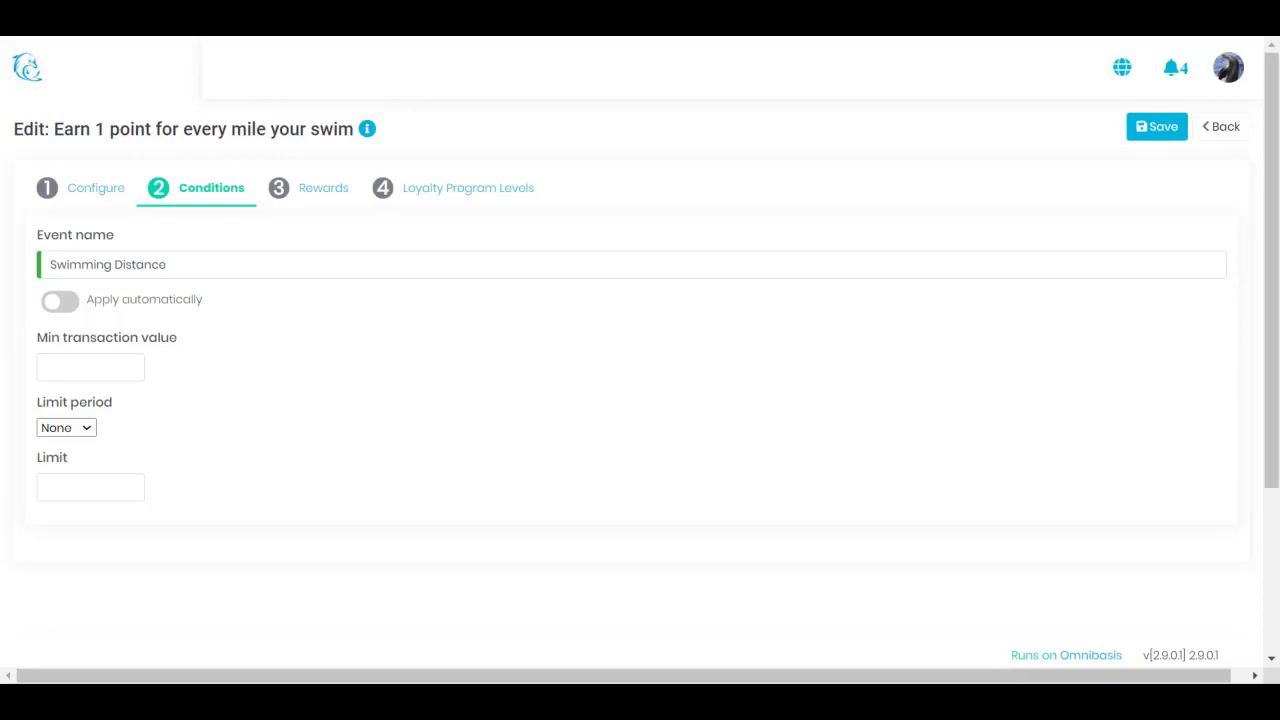
View the earning rule's rewards and the loyalty badges available to pick, closing the selection without choosing one
left_click(318, 196)
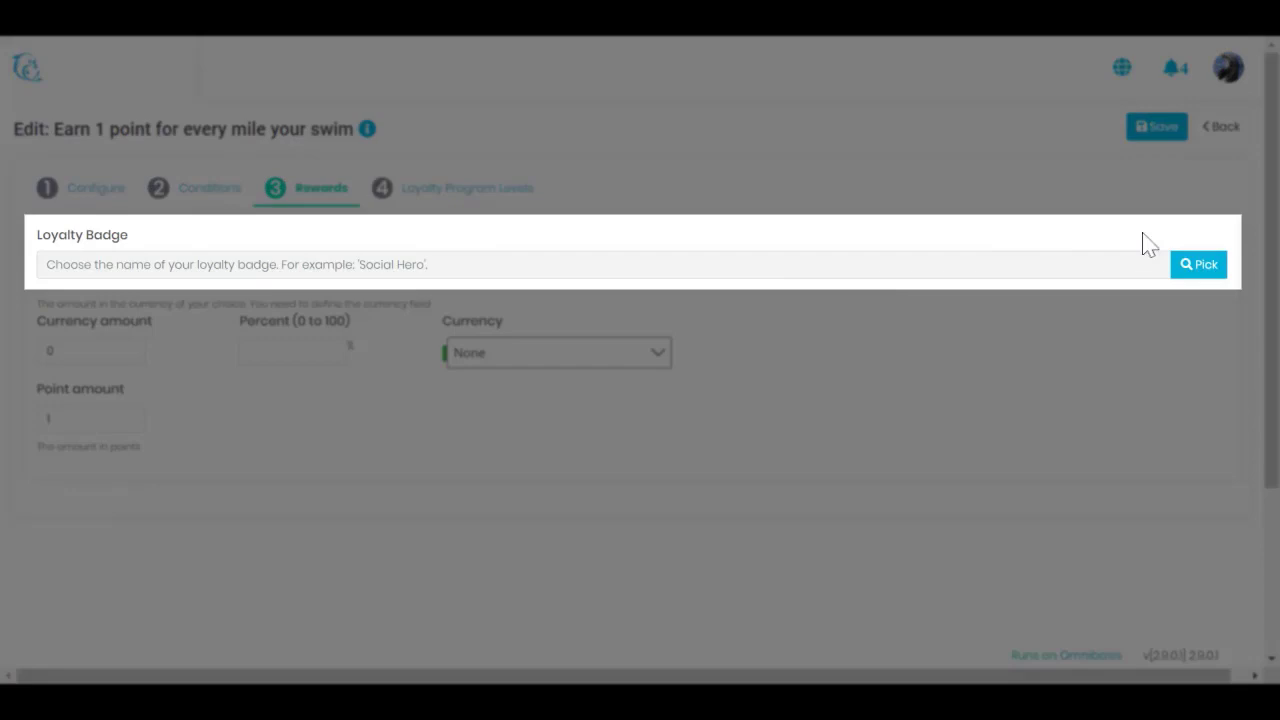
left_click(1196, 268)
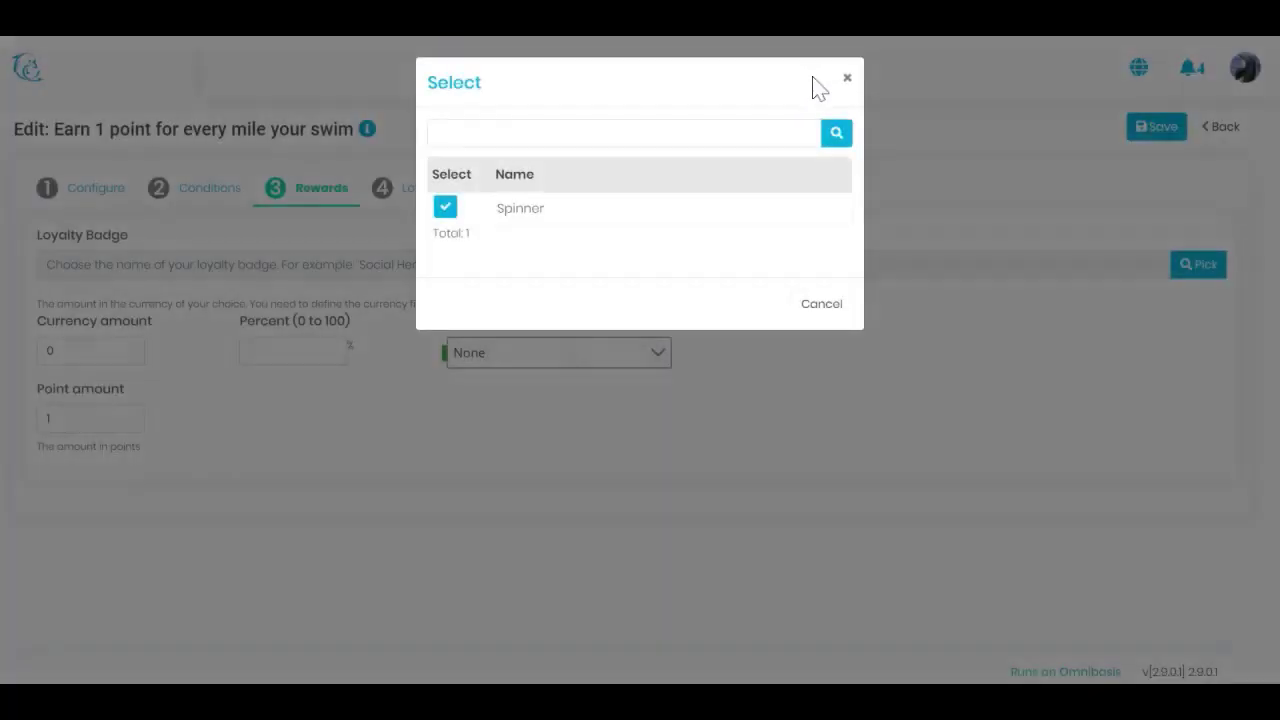
left_click(846, 80)
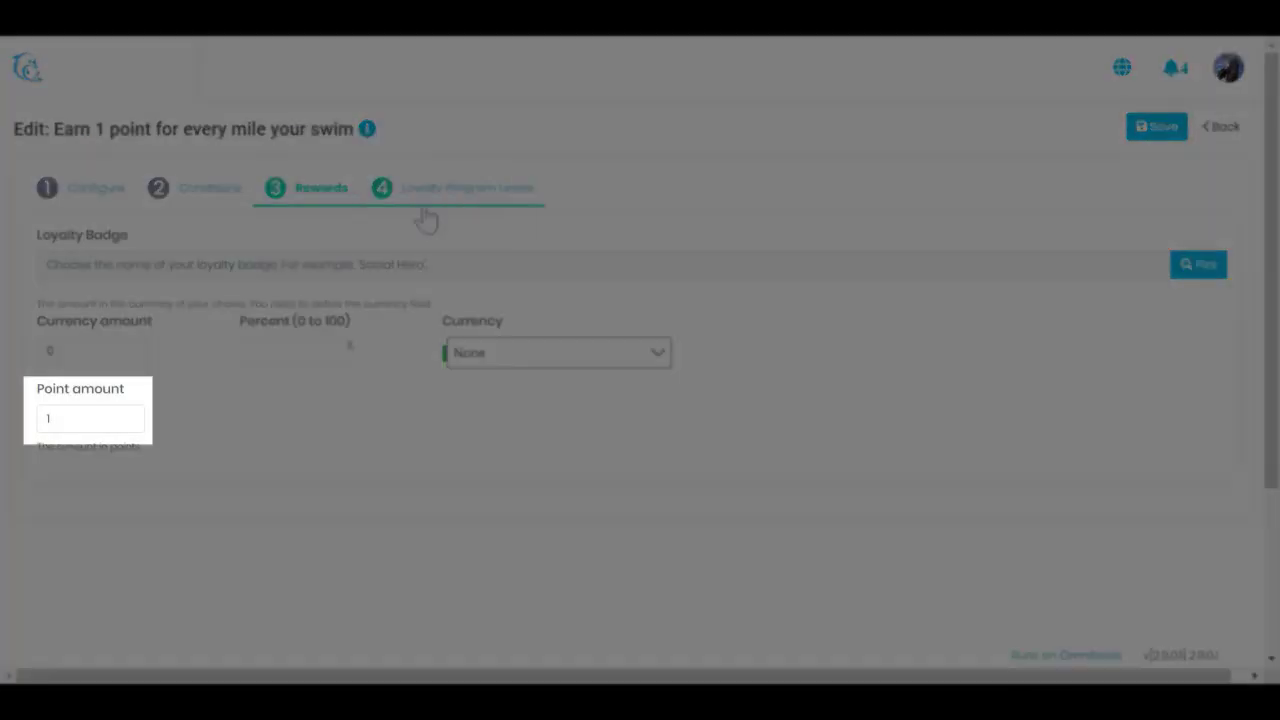
Clear the earning rule's currency amount, keep its currency as None, and save the rule before returning to the earning rules list
left_click(44, 420)
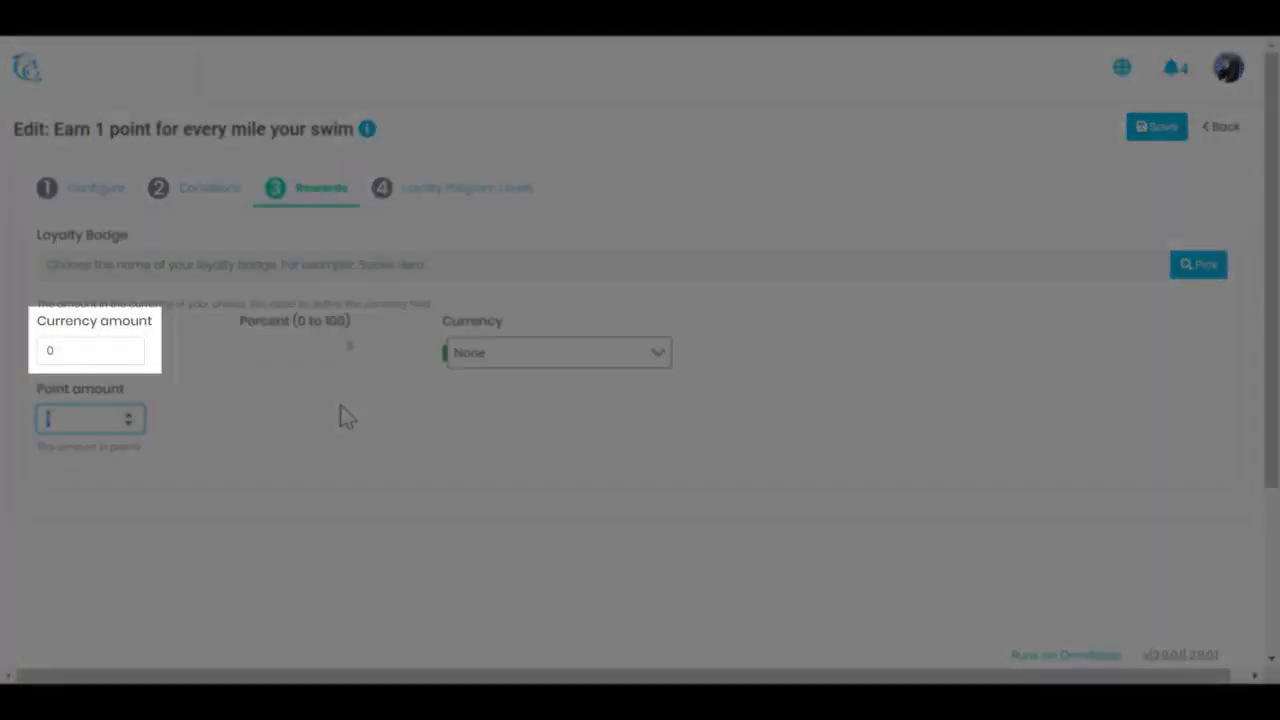
left_click(120, 350)
double_click(50, 350)
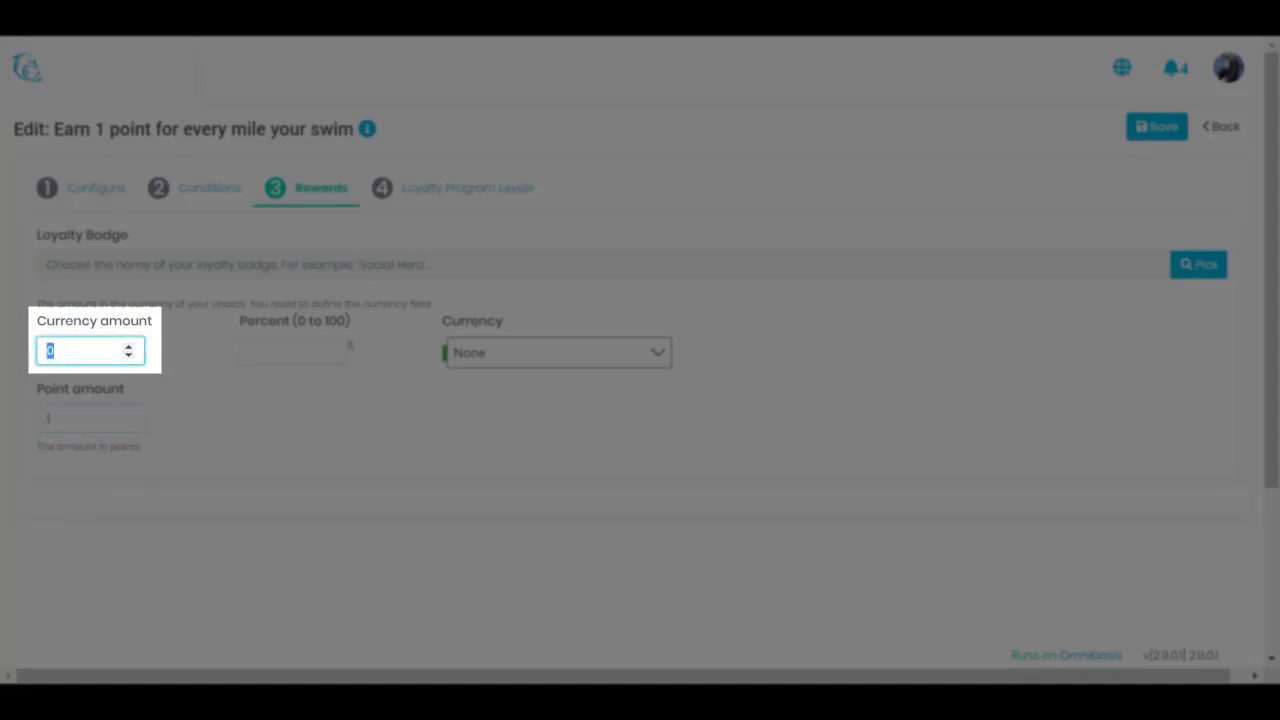
key("BackSpace")
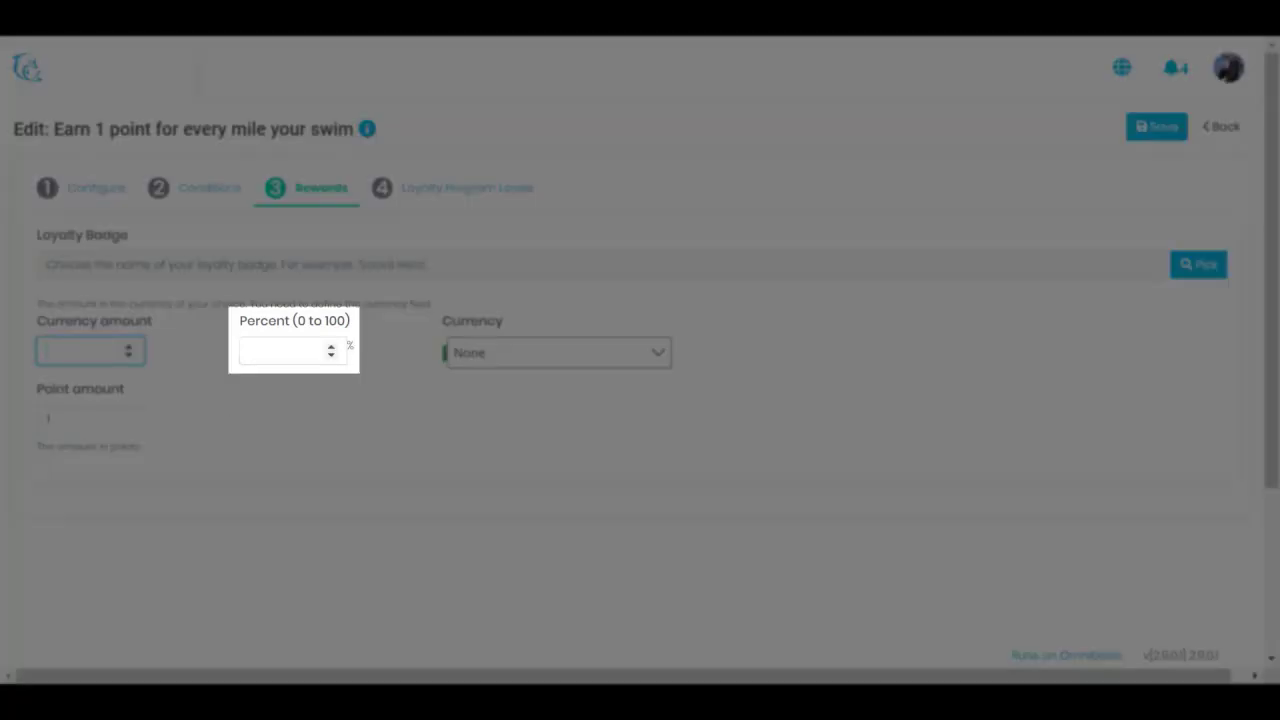
left_click(272, 350)
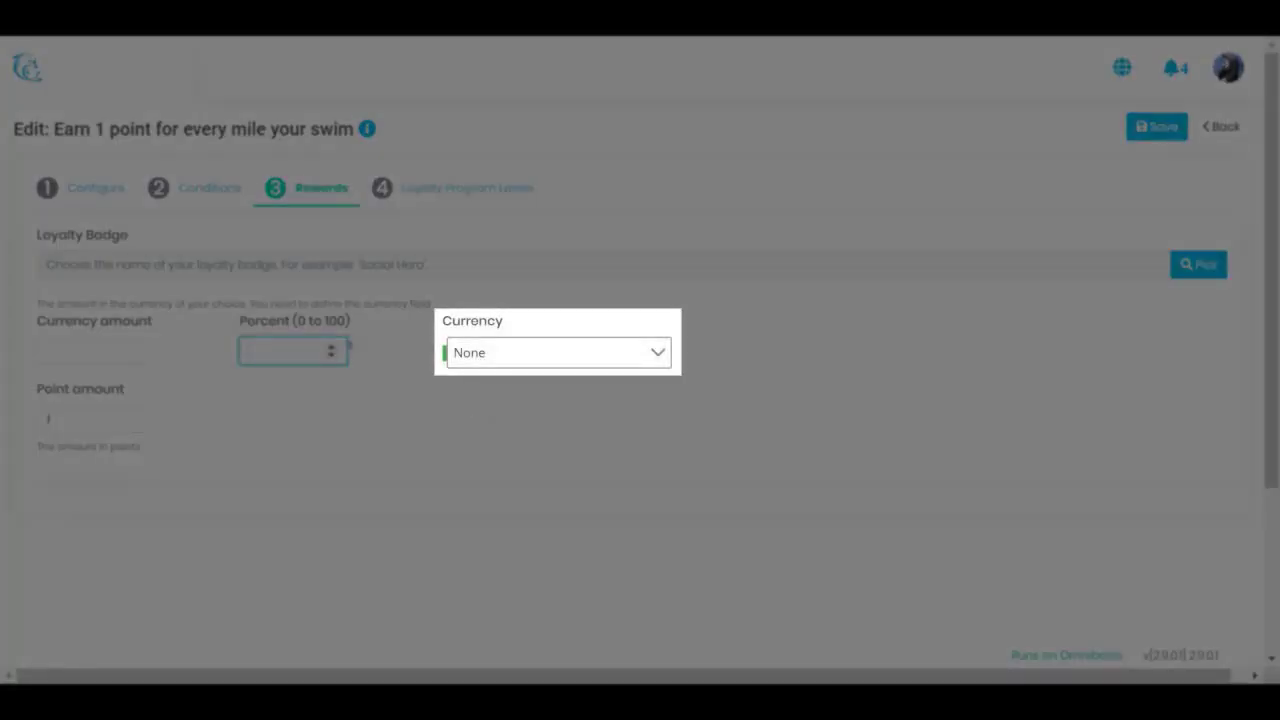
left_click(487, 360)
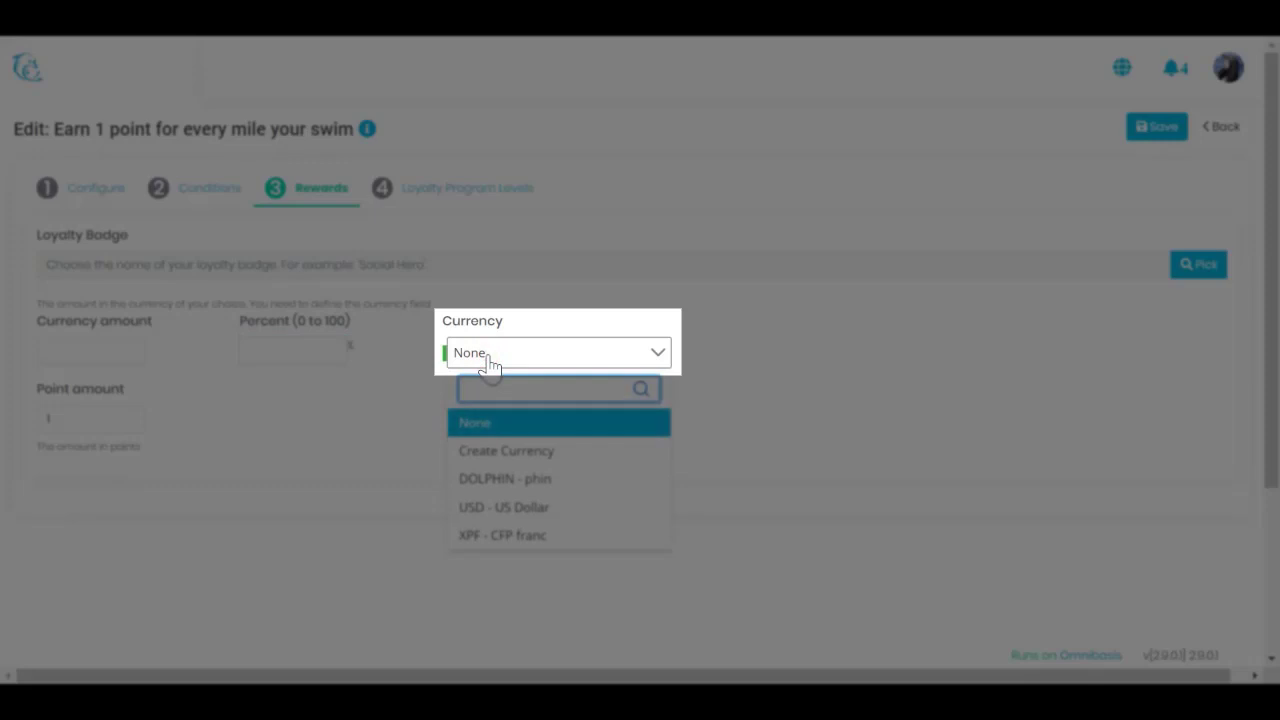
left_click(489, 362)
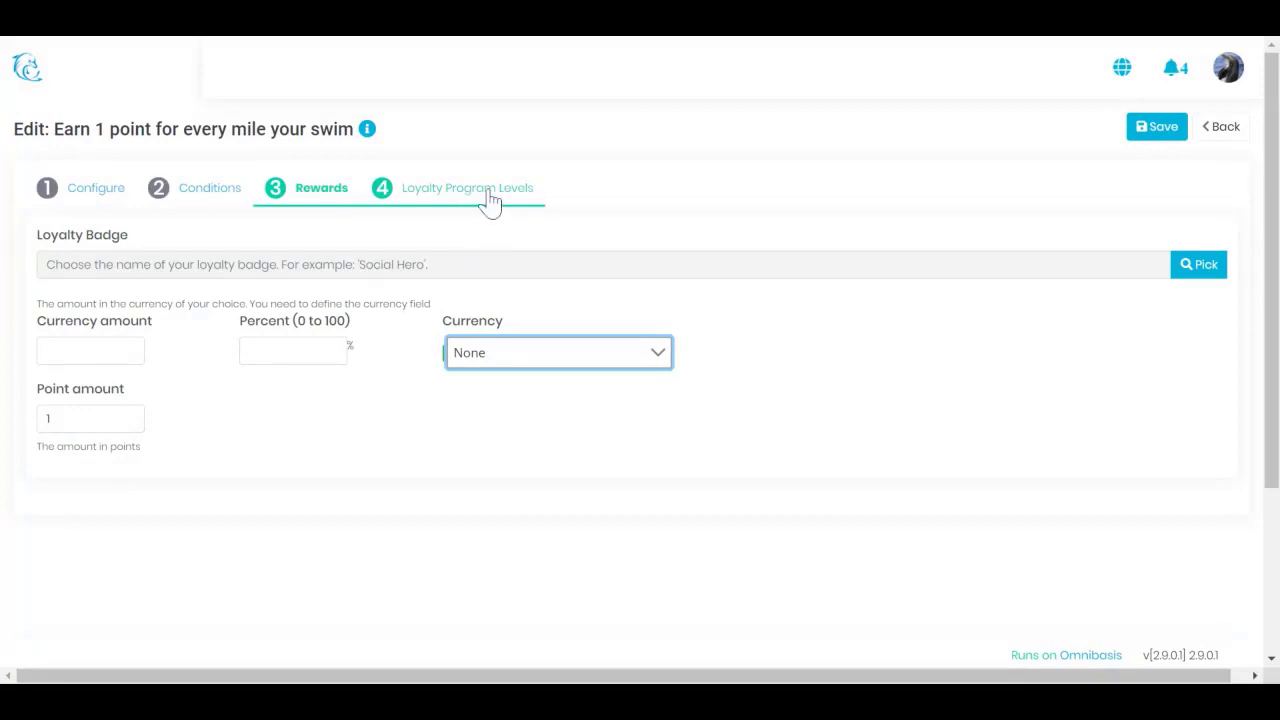
left_click(1155, 128)
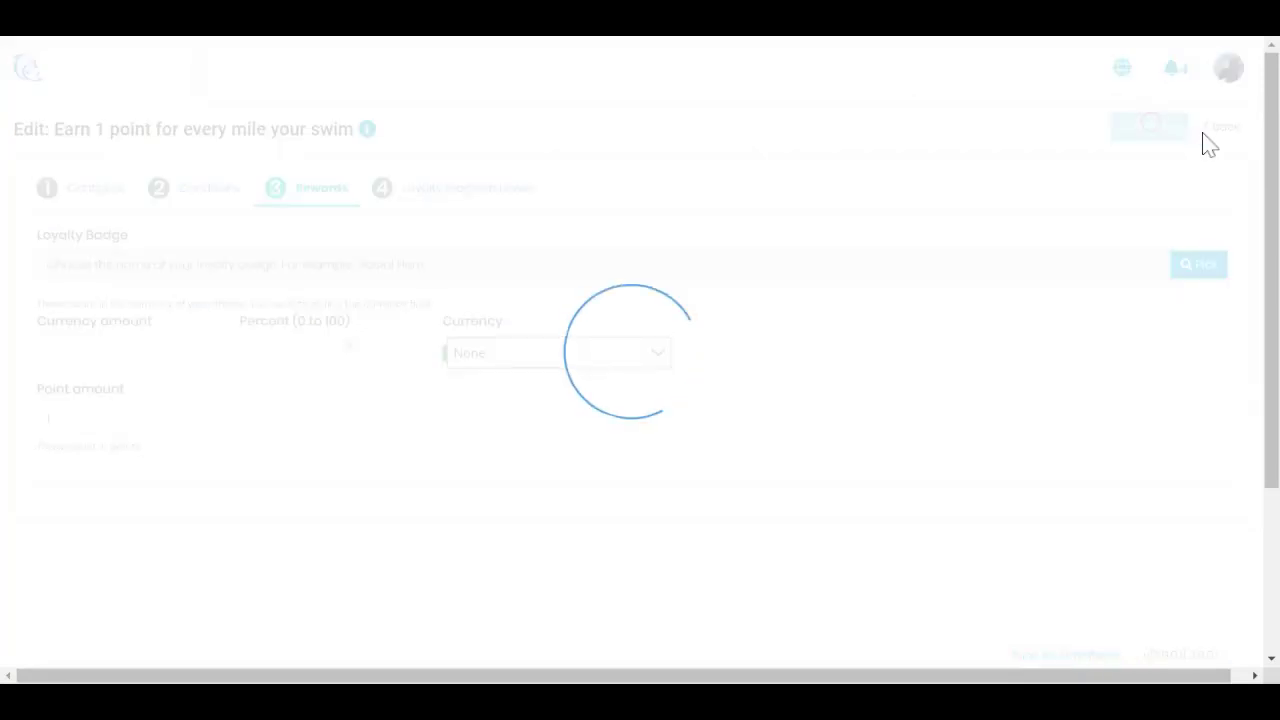
left_click(1221, 132)
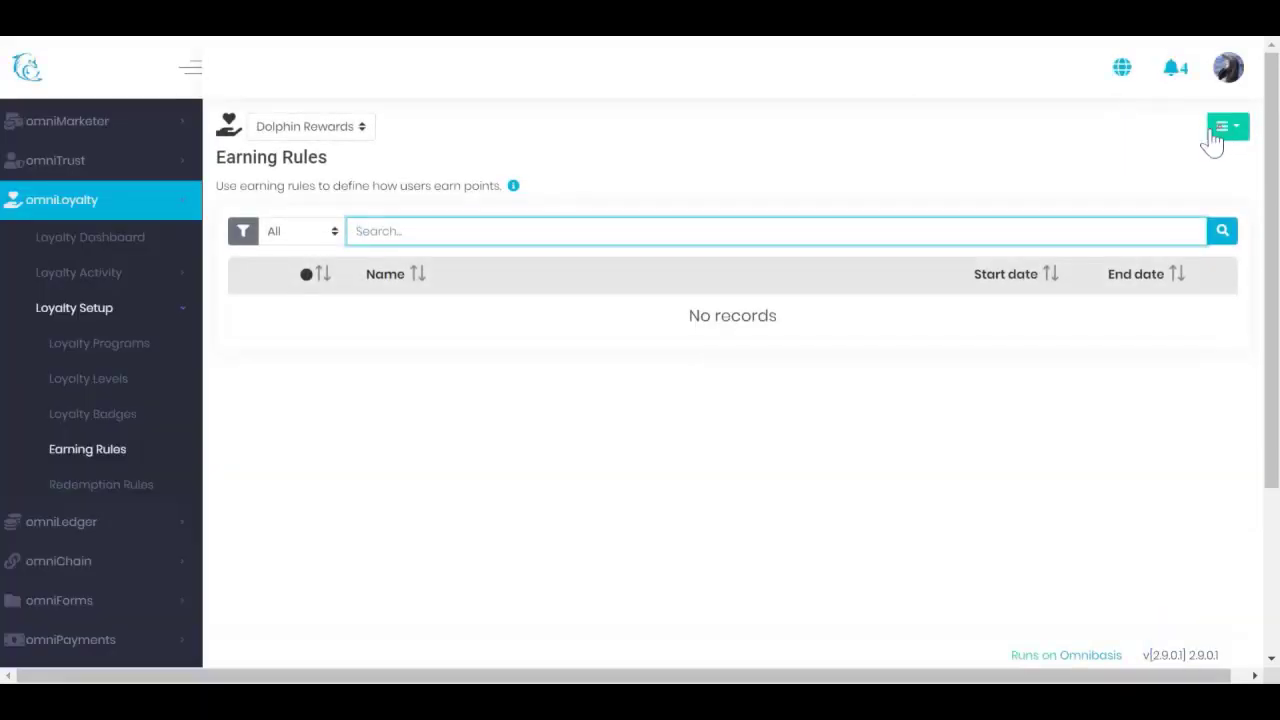
View the redemption rules for Dolphin Rewards and examine the loyalty program selection
left_click(148, 490)
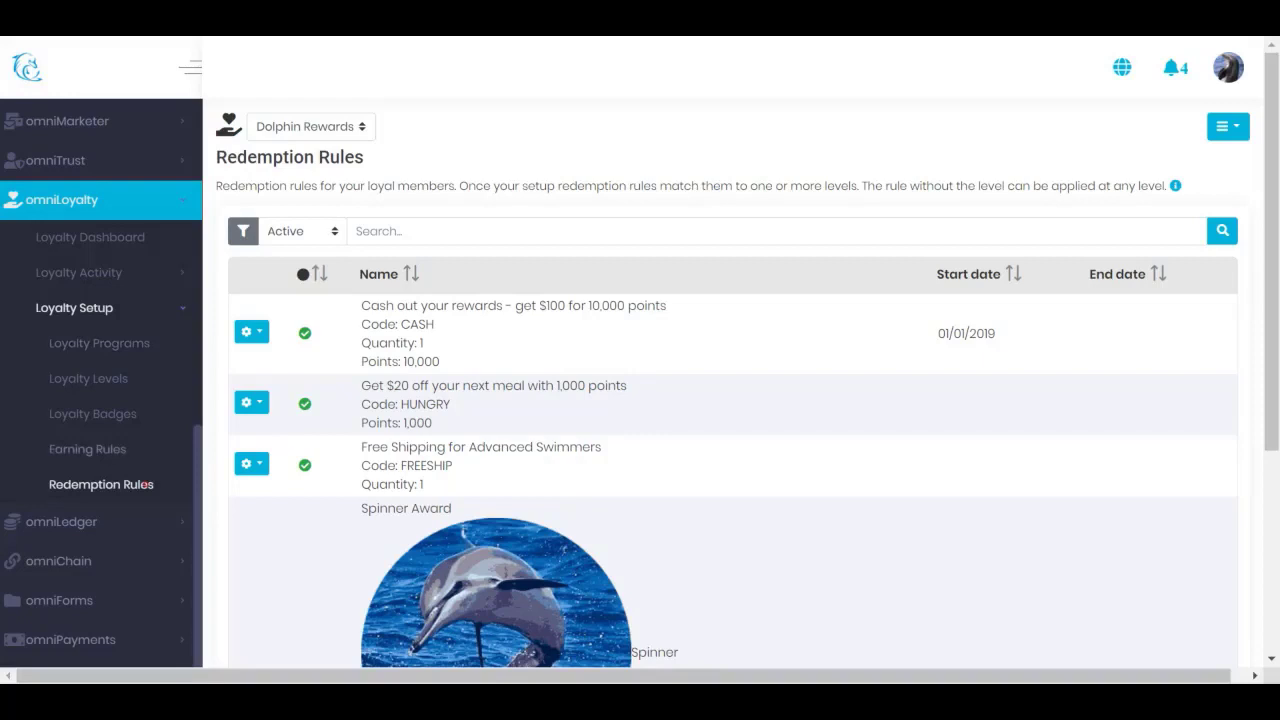
left_click(110, 486)
left_click(290, 136)
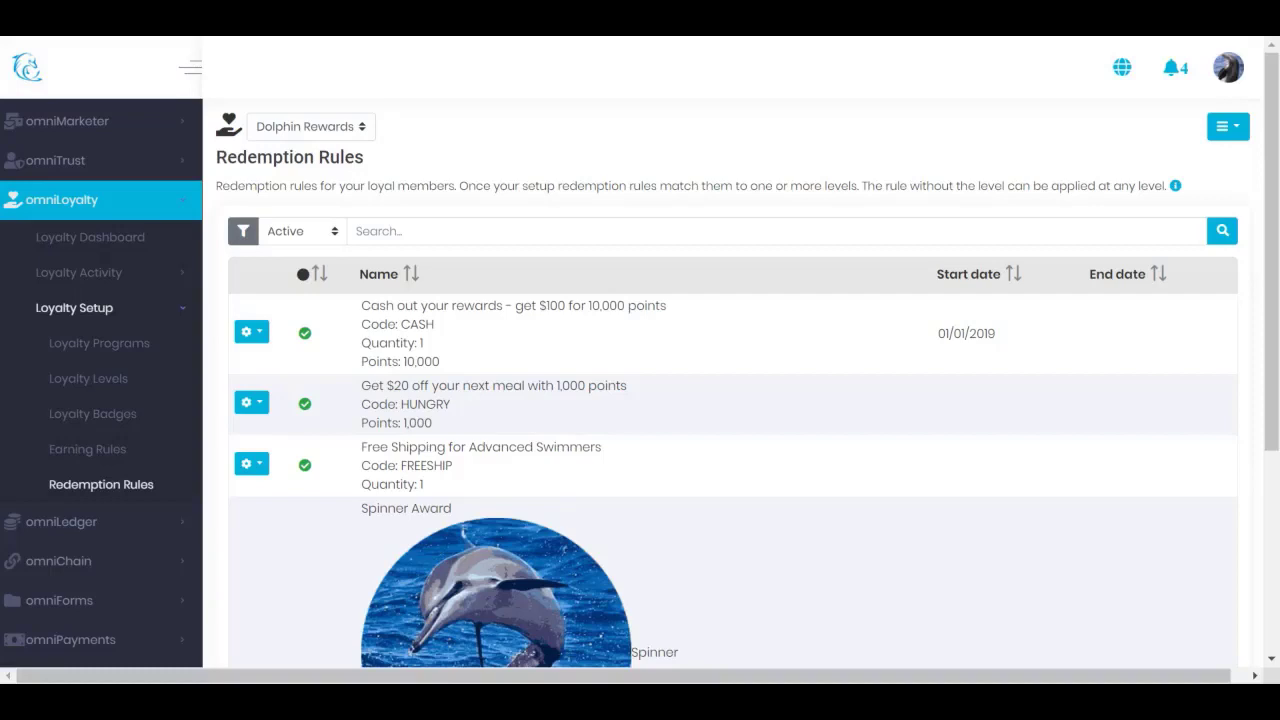
Open the "Get $20 off your next meal with 1,000 points" redemption rule for editing and examine its status, name, code and description
left_click(258, 408)
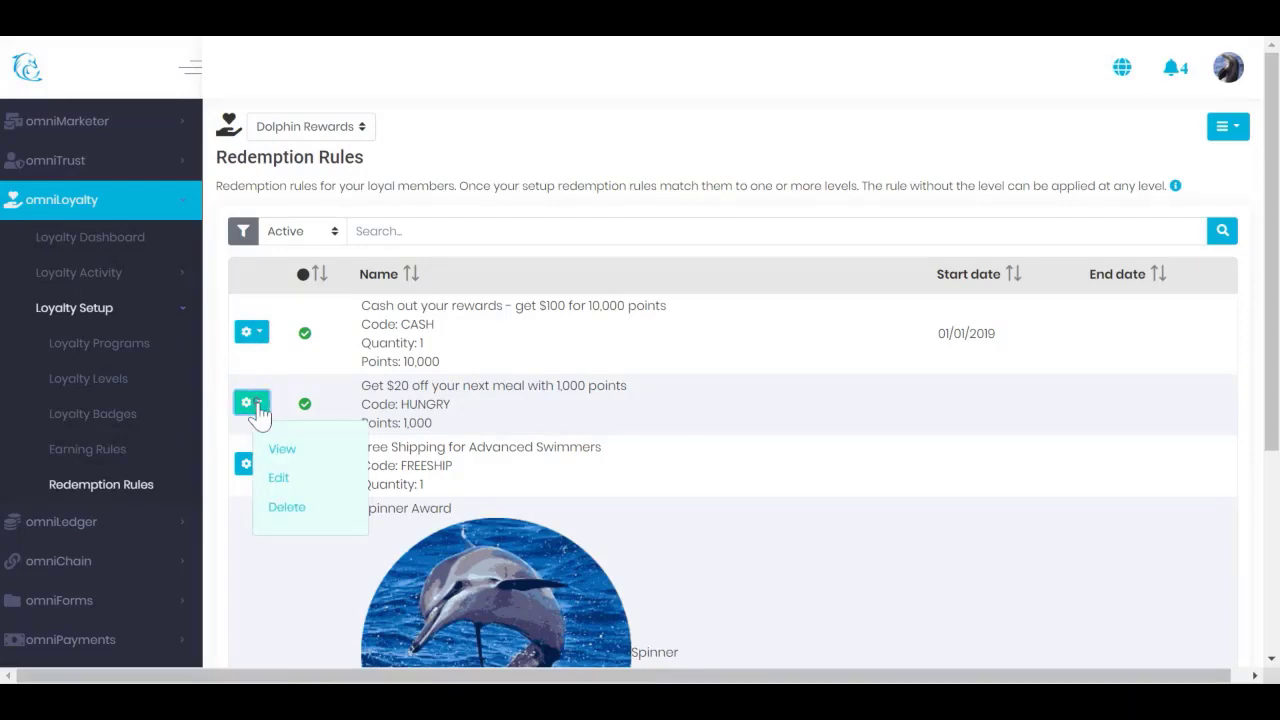
left_click(277, 479)
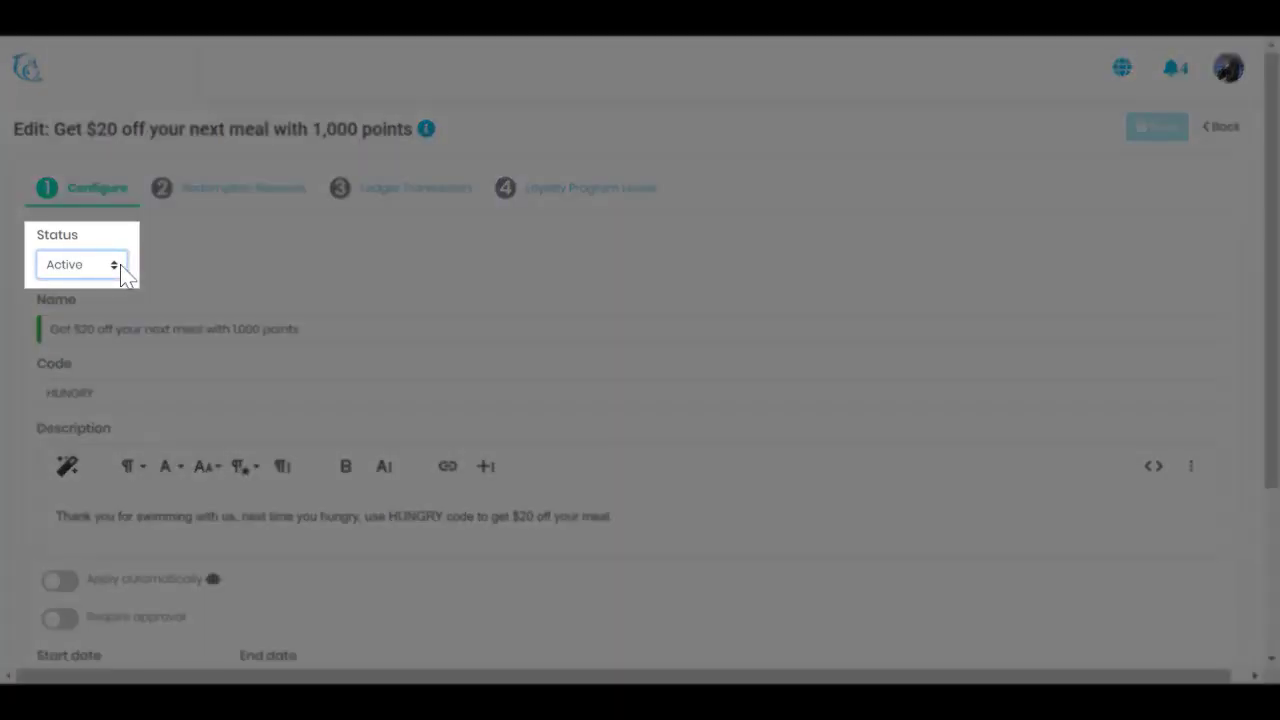
left_click(116, 265)
left_click(38, 338)
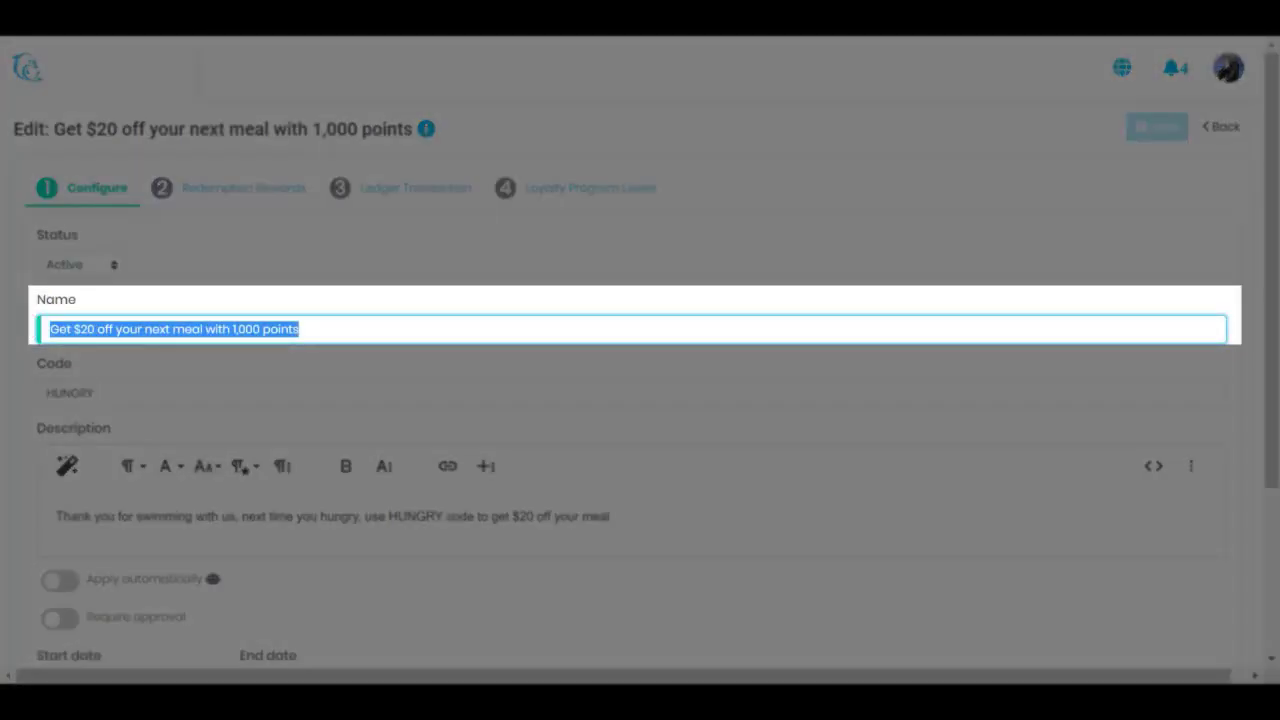
left_click(74, 390)
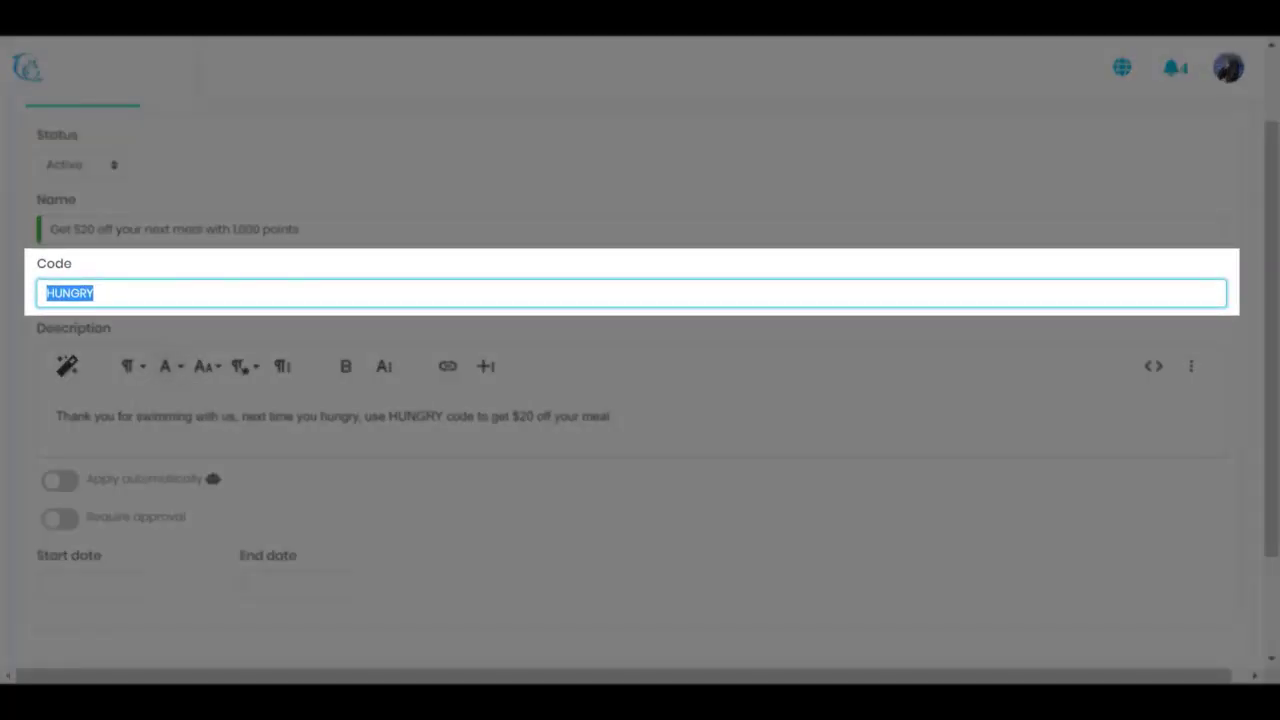
left_click_drag(612, 417, 55, 417)
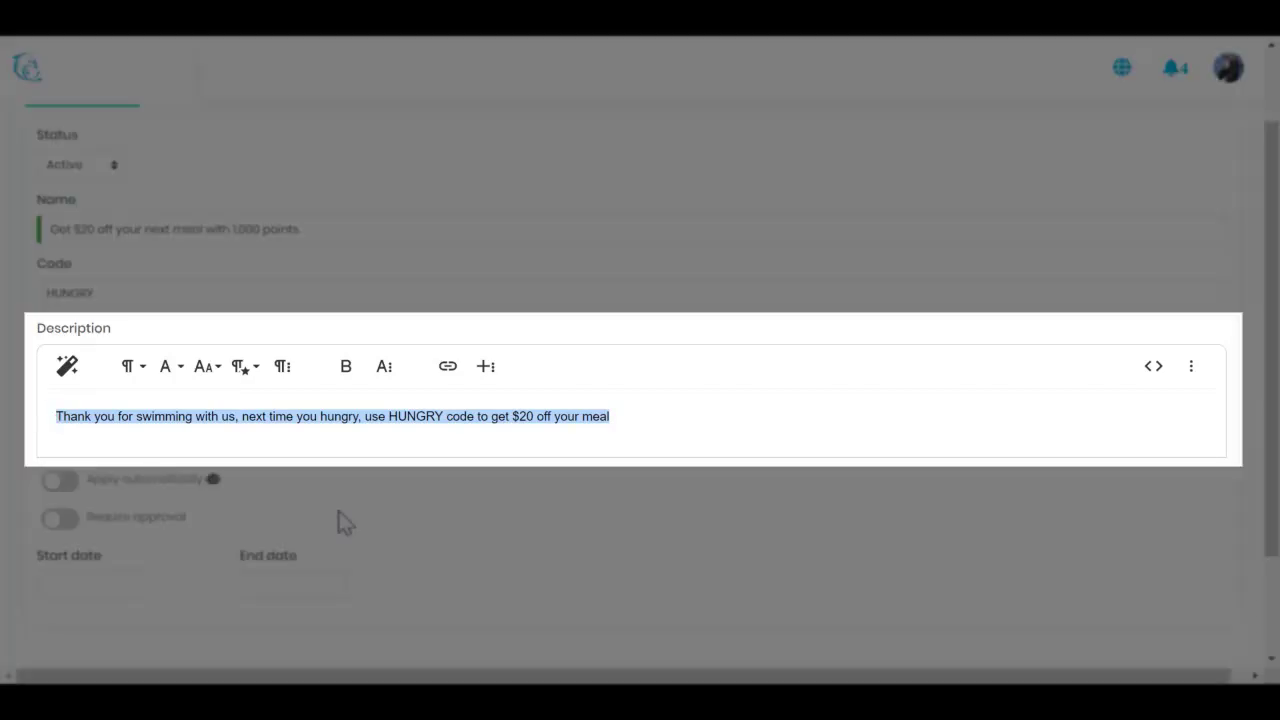
left_click(338, 511)
scroll(337, 509, "down", 1)
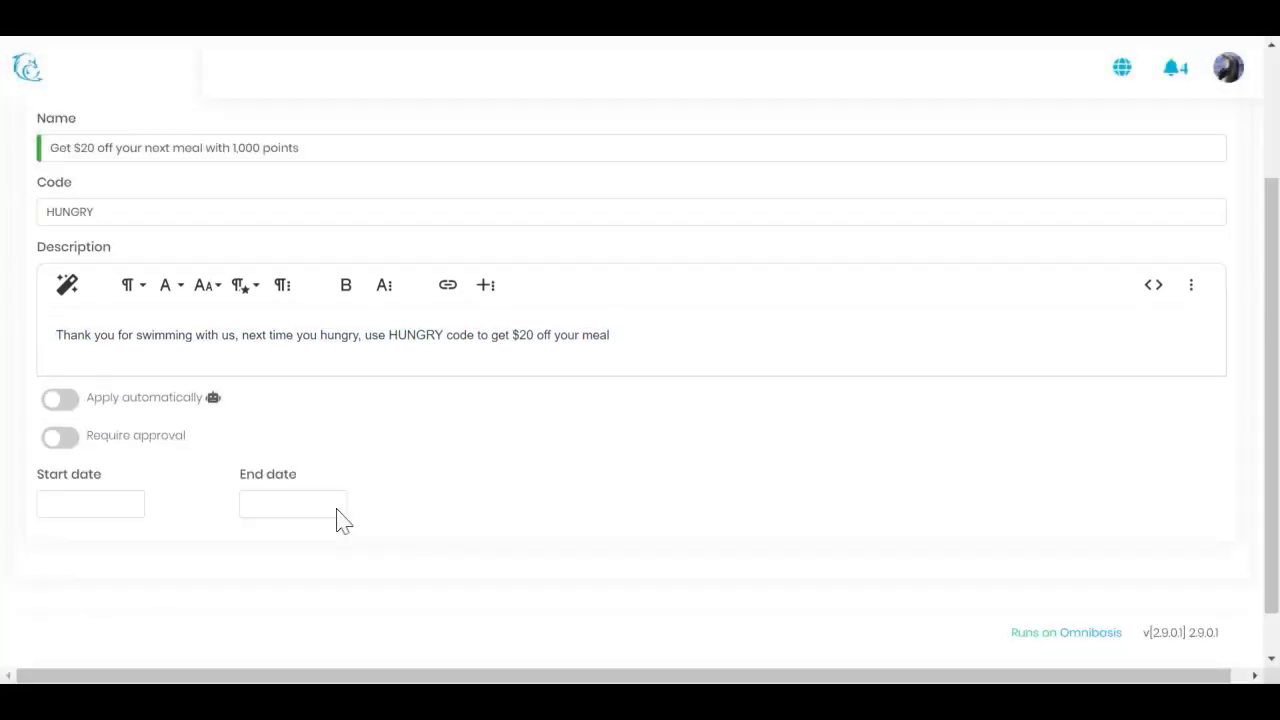
scroll(337, 520, "up", 2)
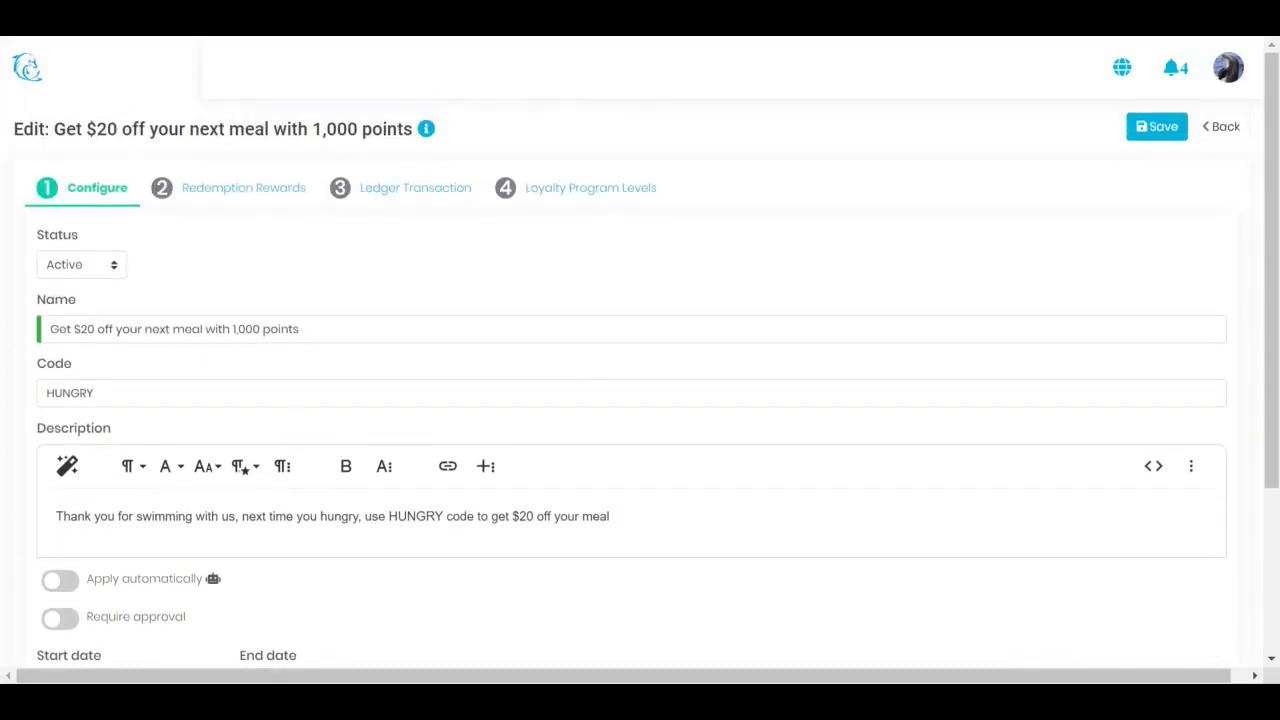
scroll(283, 390, "down", 1)
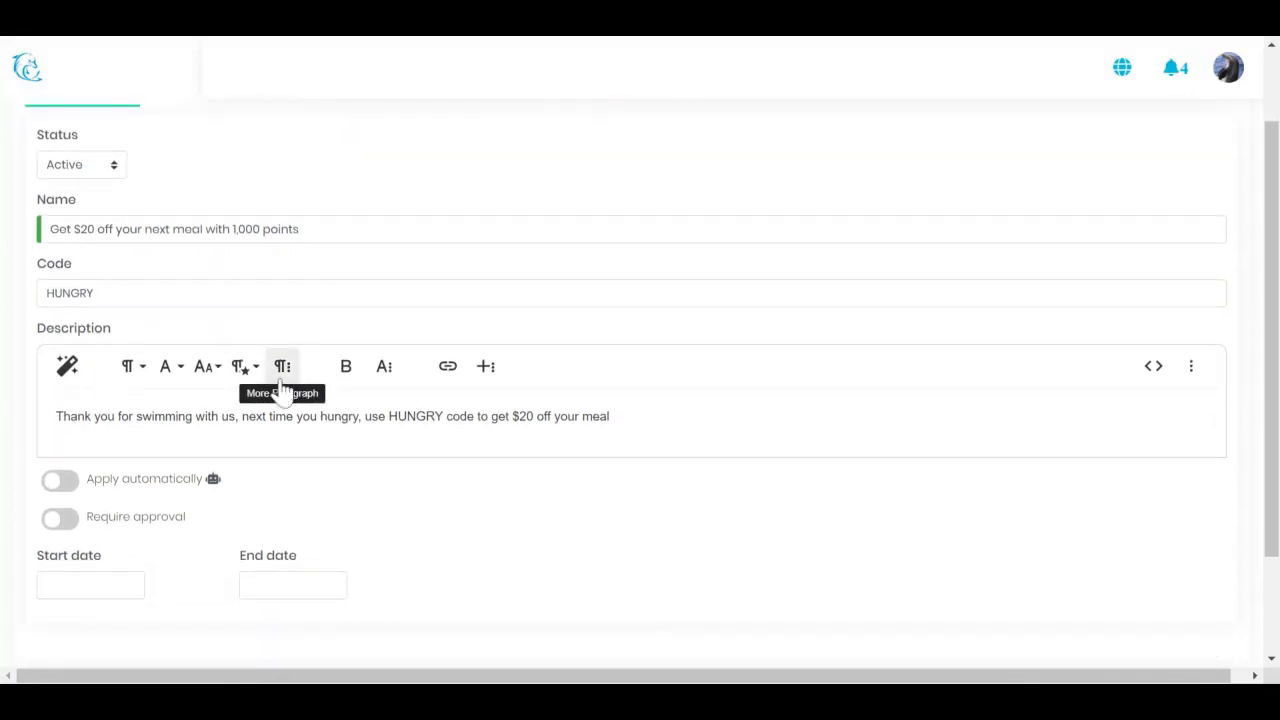
scroll(283, 390, "up", 1)
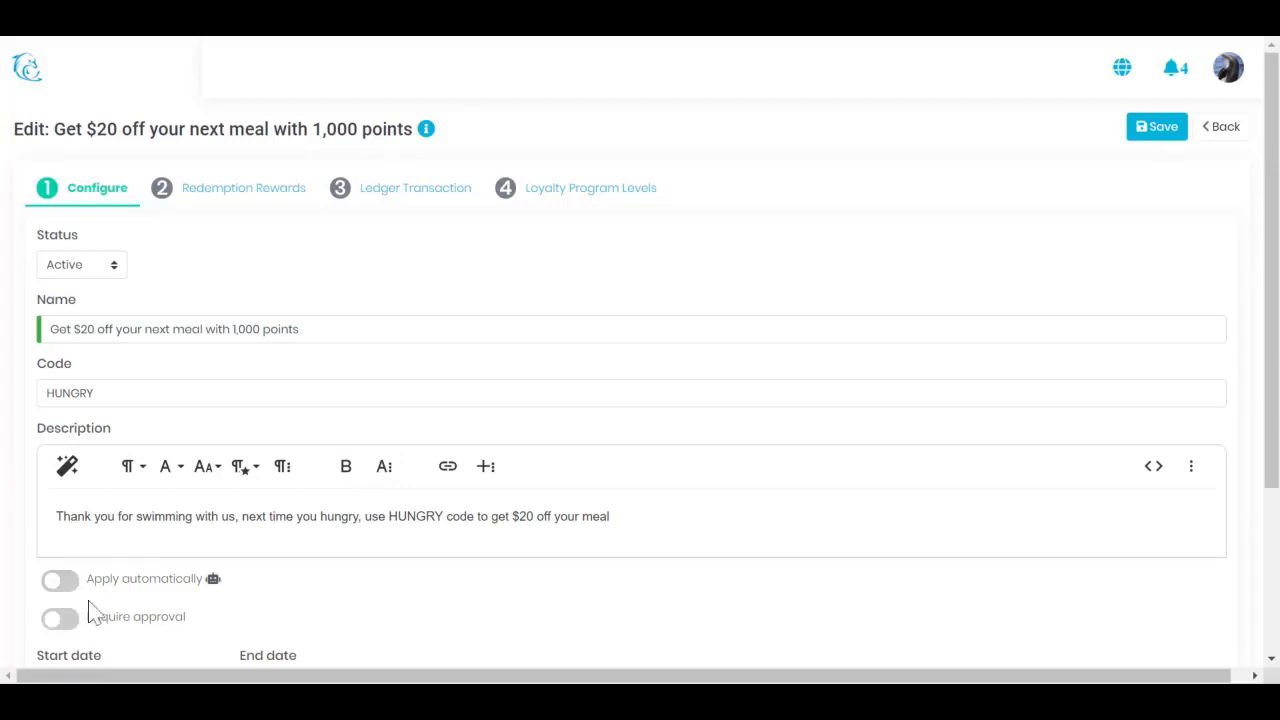
Examine the redemption rule's start and end date fields, and toggle Require approval on and back off
scroll(90, 608, "down", 2)
left_click(85, 485)
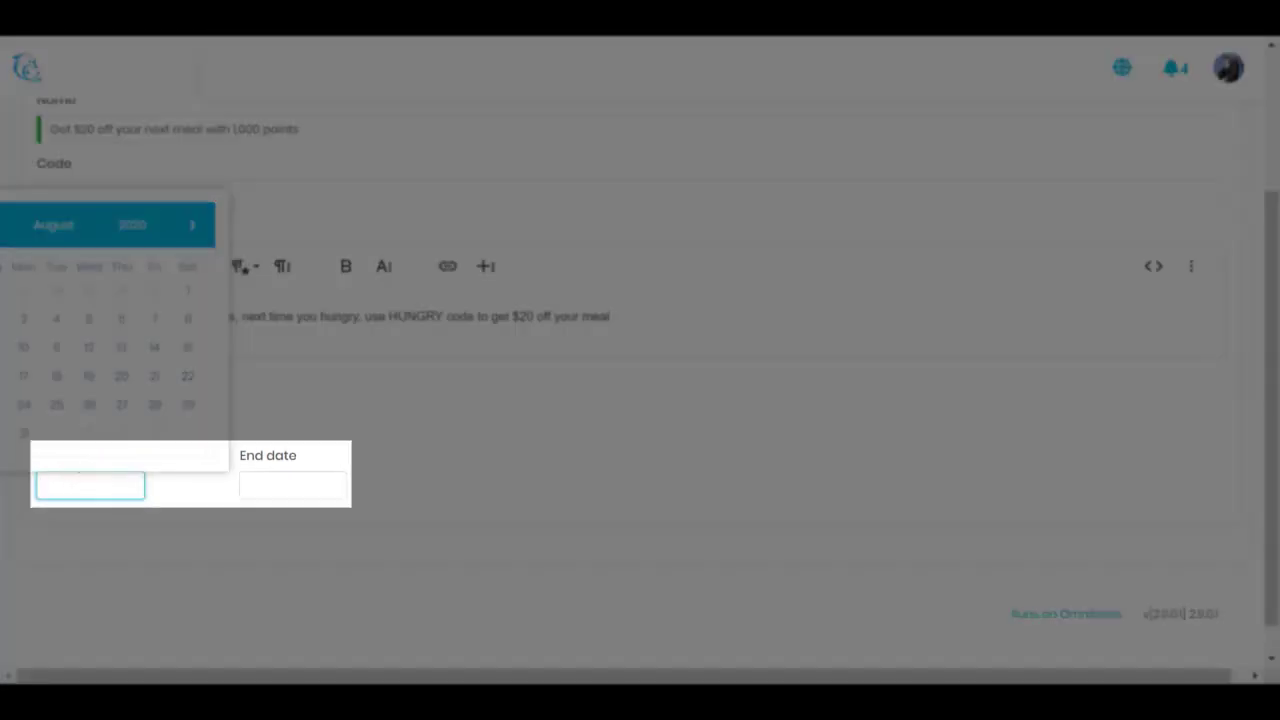
left_click(251, 484)
left_click(443, 491)
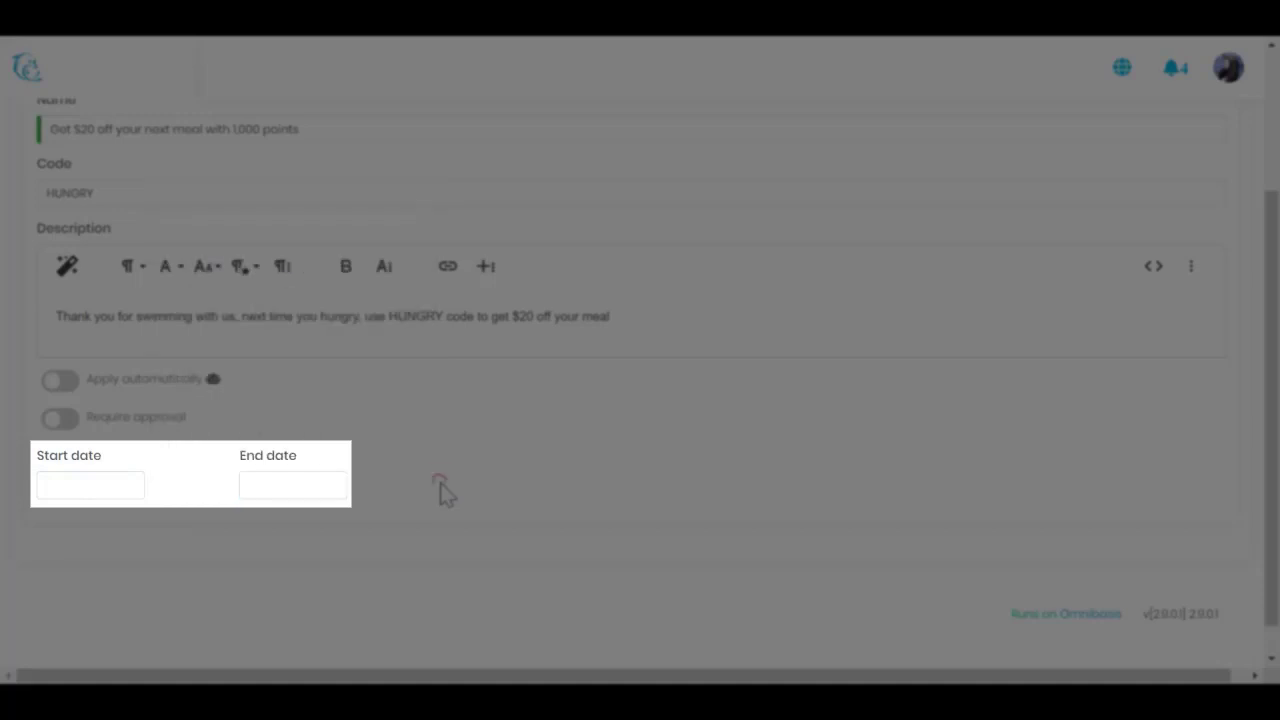
left_click(58, 420)
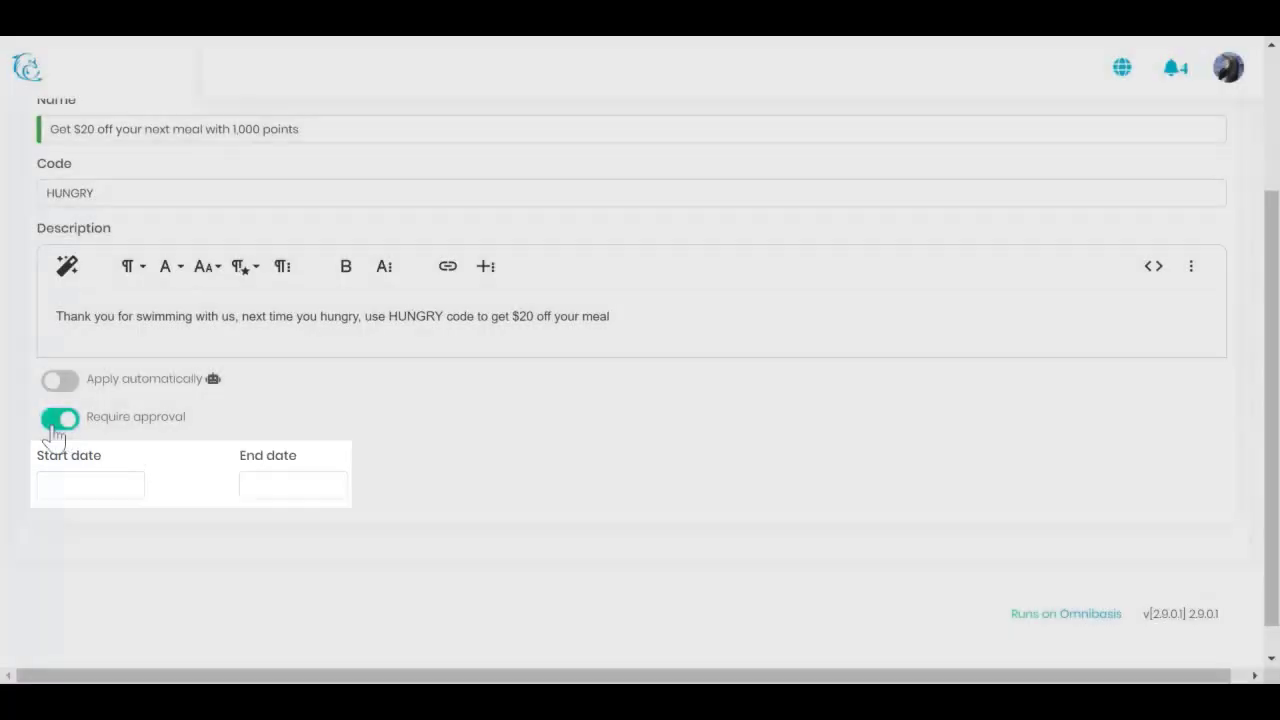
left_click(51, 427)
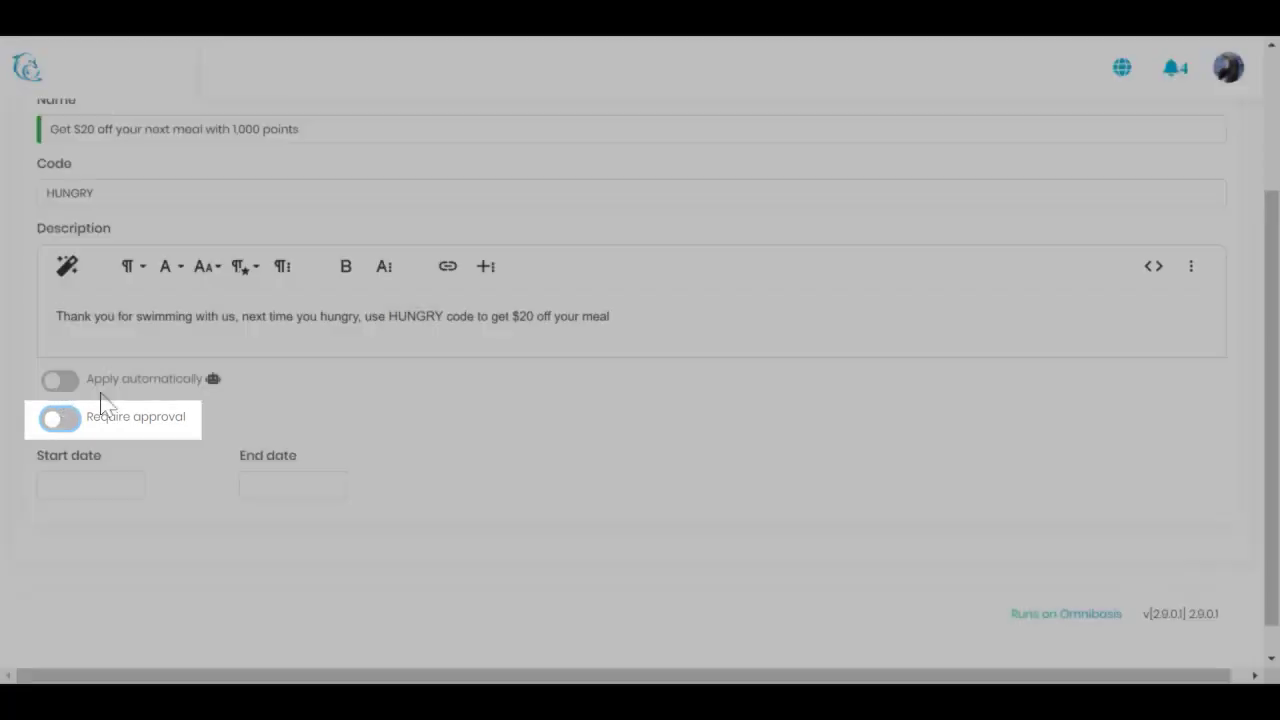
Open the redemption rule's rewards settings and examine the available loyalty badges without choosing one
scroll(235, 425, "up", 2)
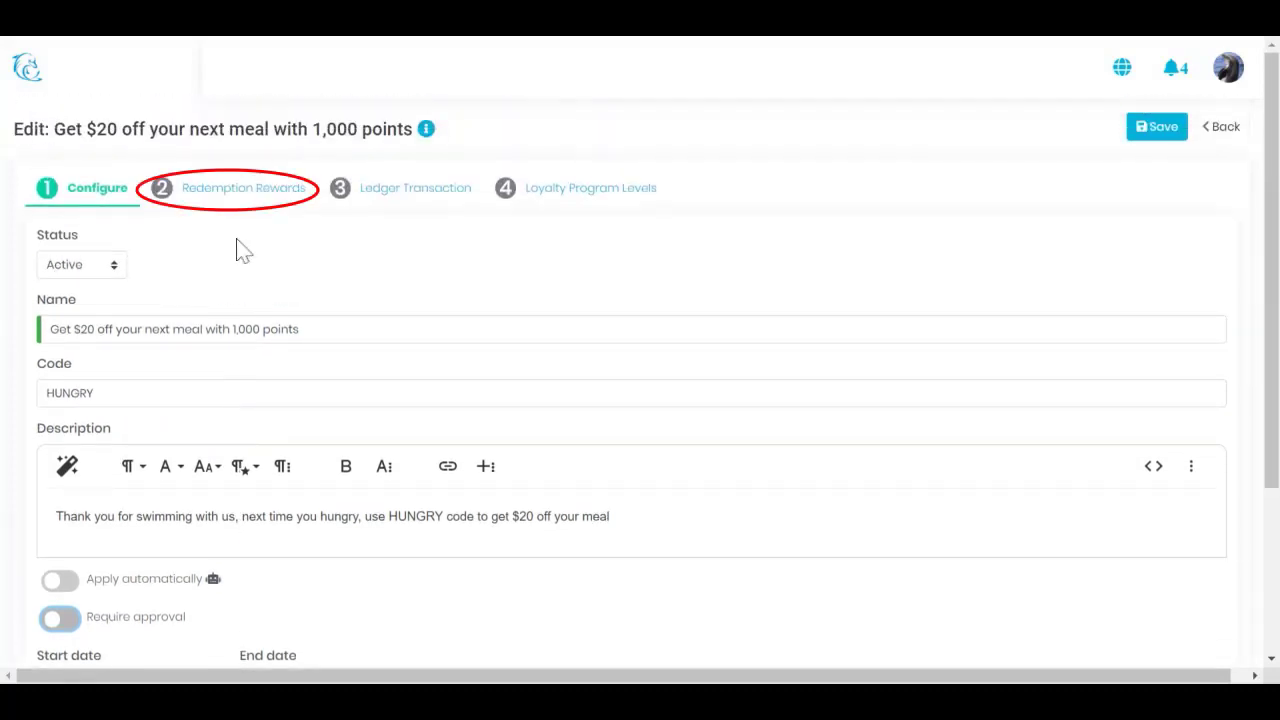
left_click(254, 200)
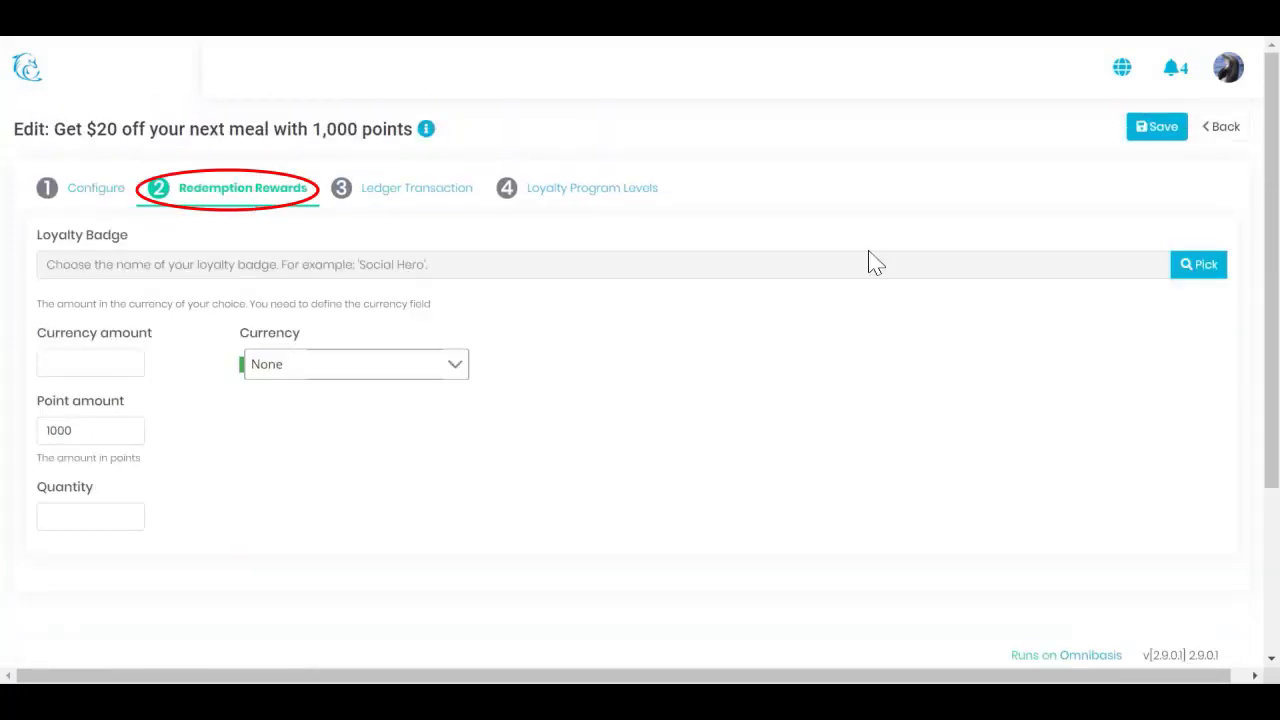
left_click(1206, 268)
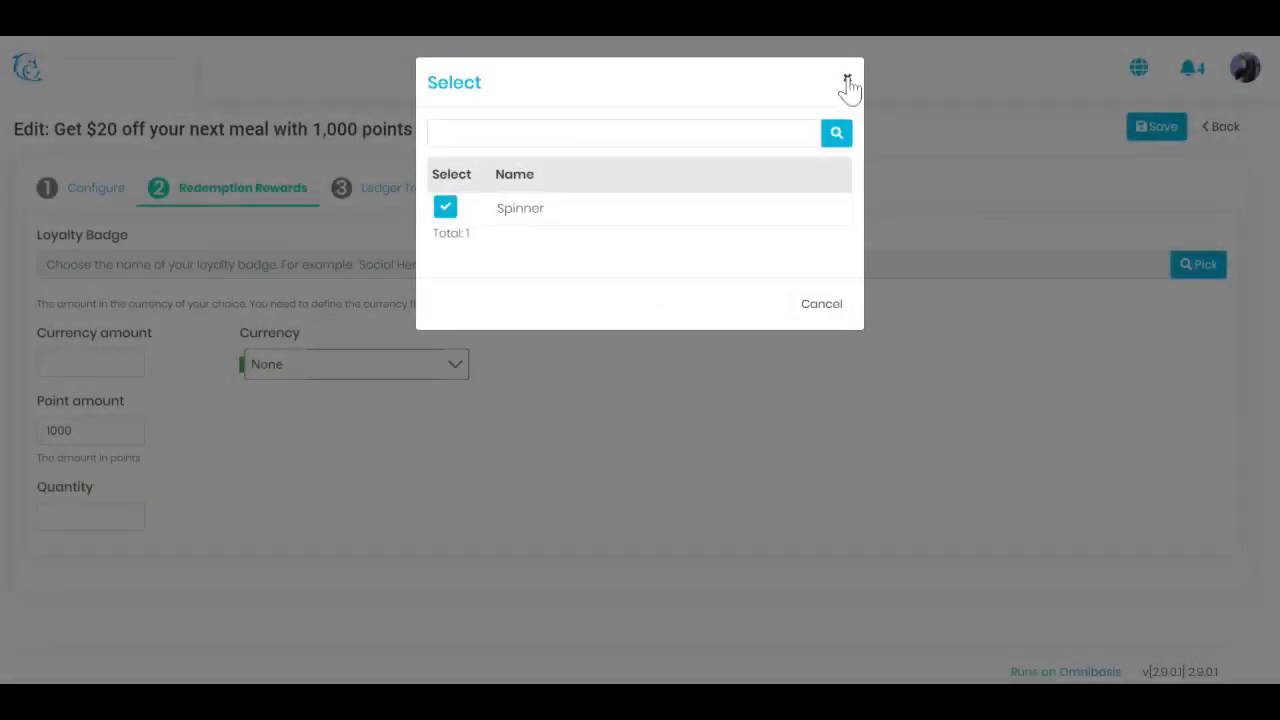
left_click(846, 79)
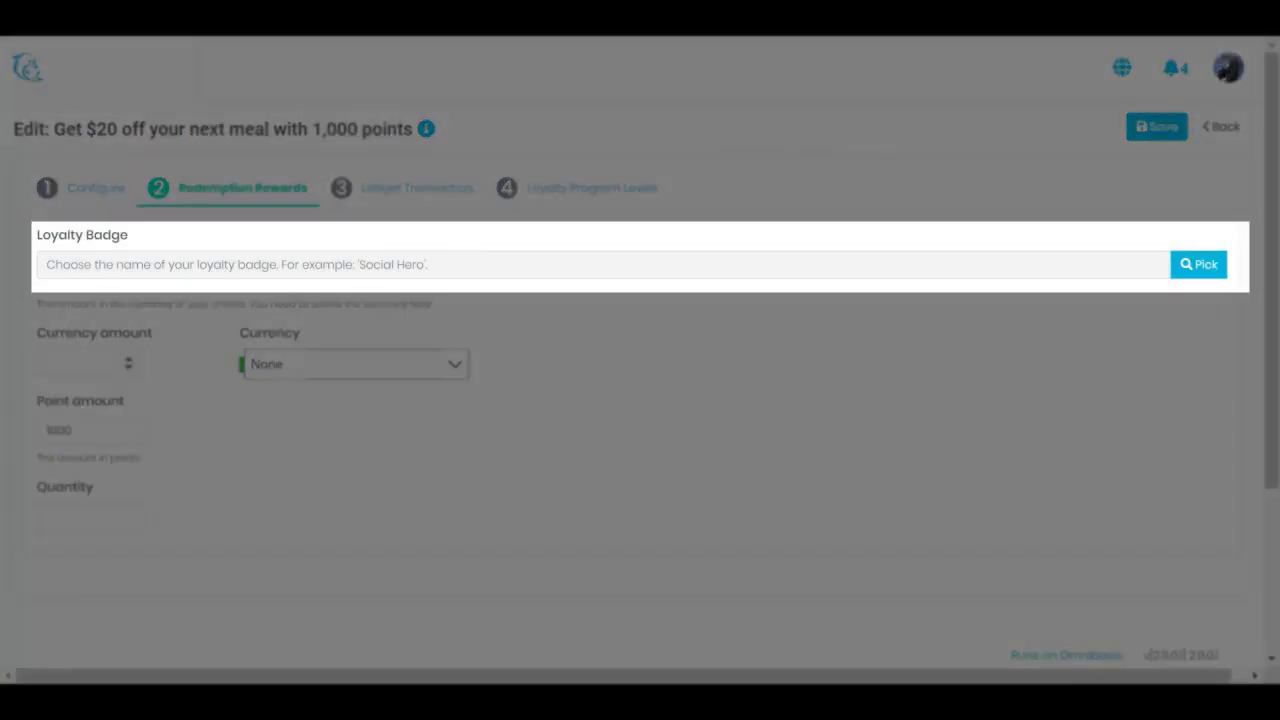
Examine the redemption reward's currency amount, currency options, point amount and quantity
left_click(78, 358)
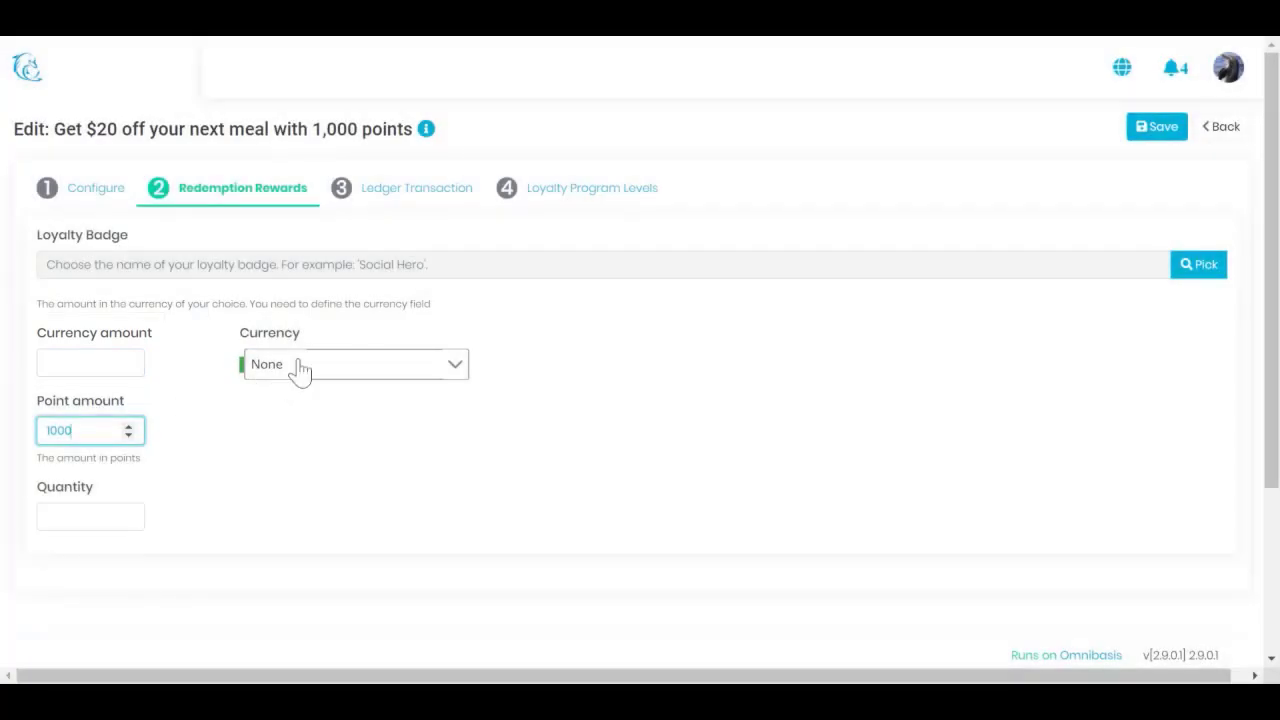
left_click(298, 365)
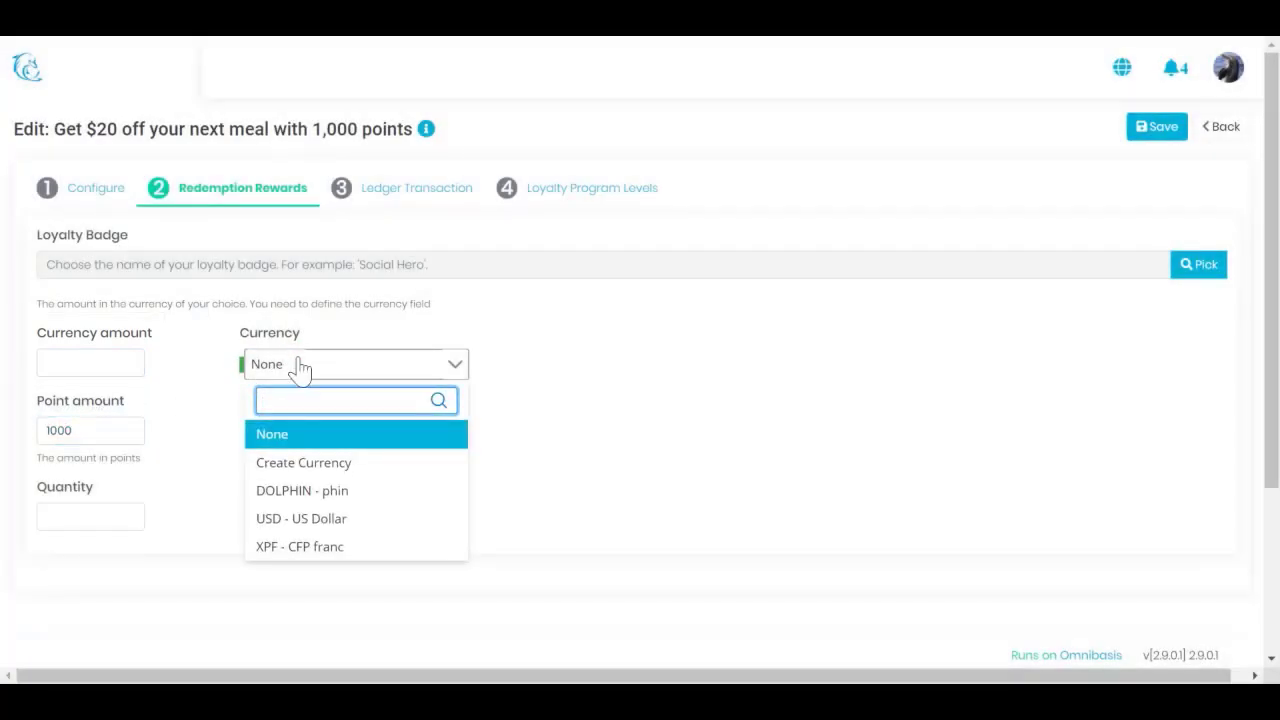
left_click(298, 365)
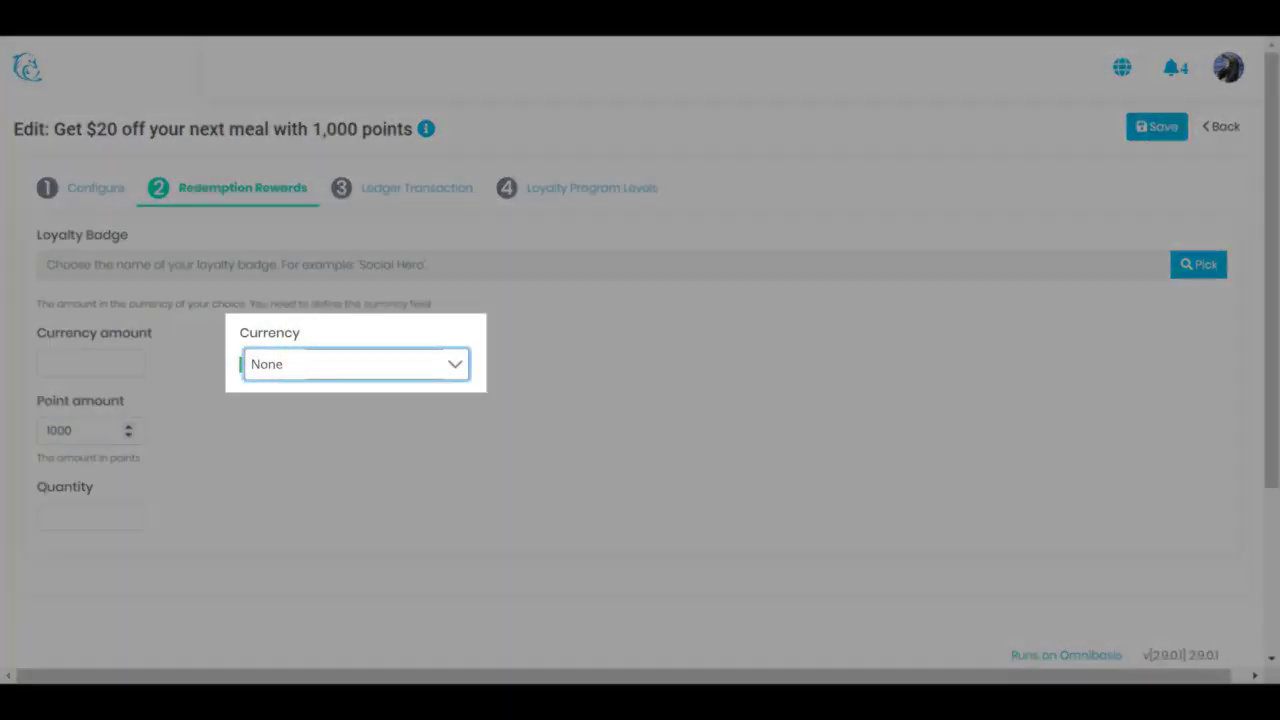
left_click(82, 428)
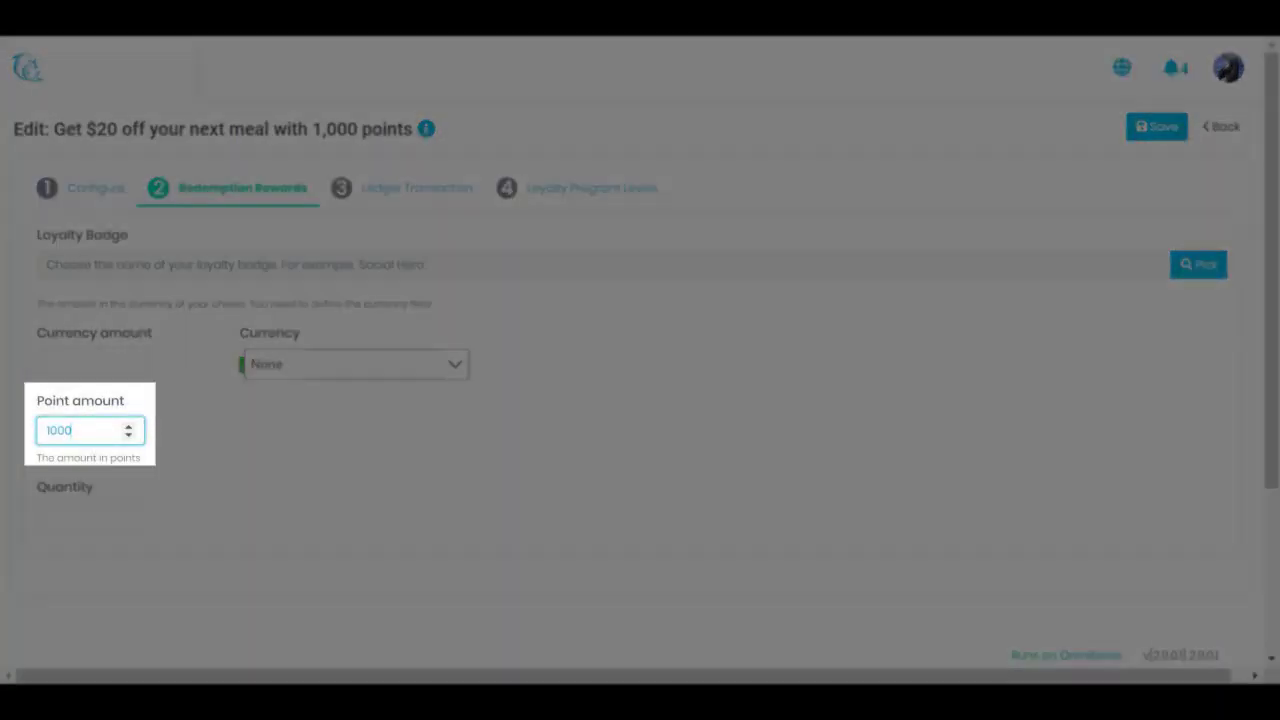
left_click(55, 517)
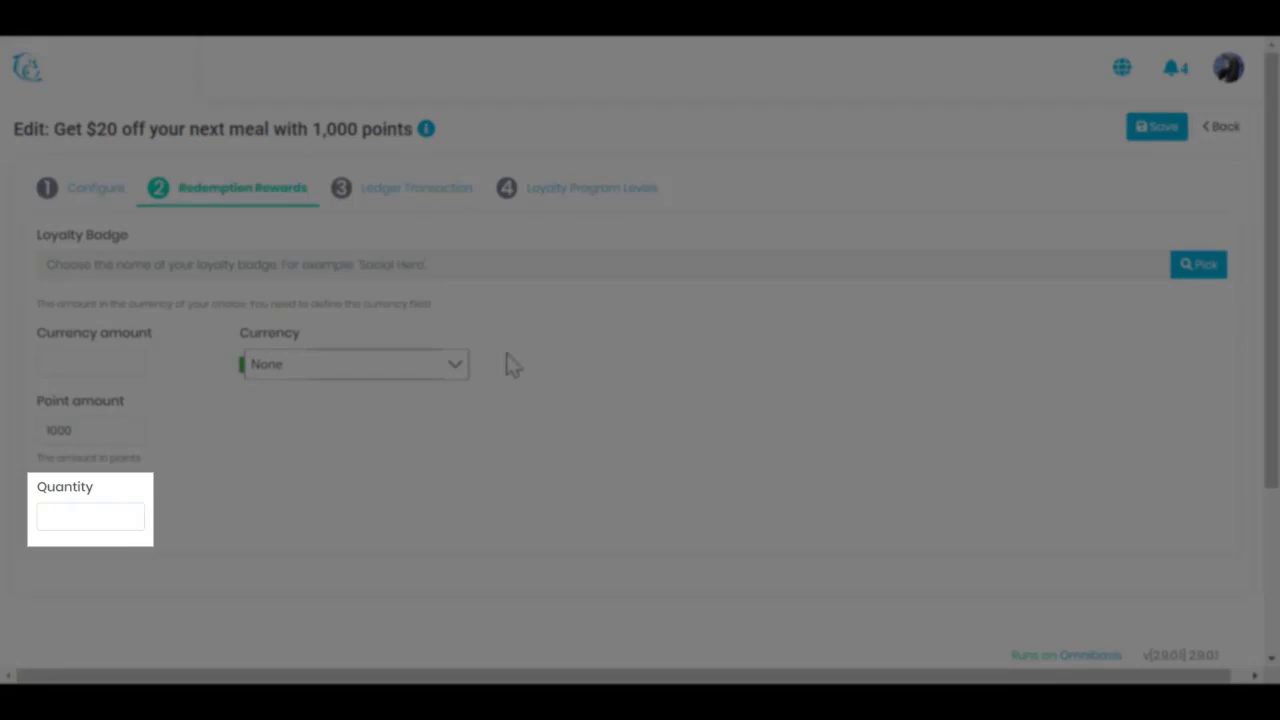
Examine the rule's ledger transaction amount and currency, then save the redemption rule and return to the redemption rules list
left_click(432, 203)
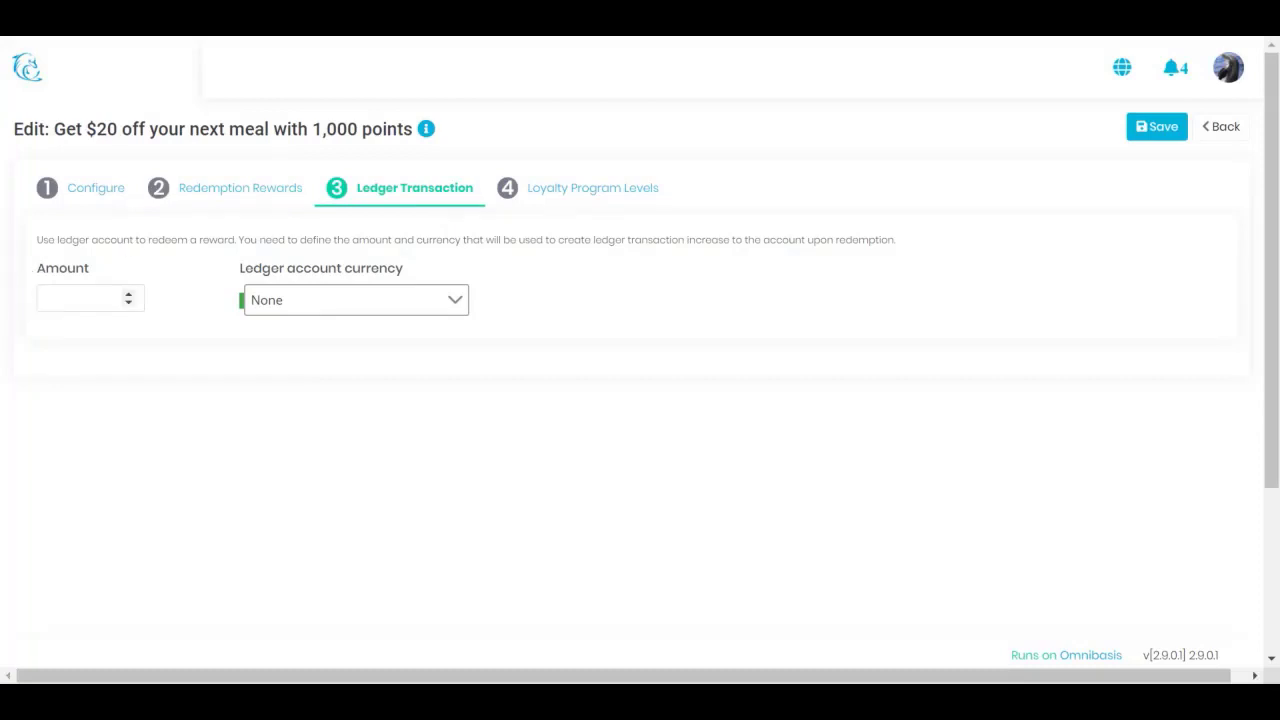
left_click(80, 299)
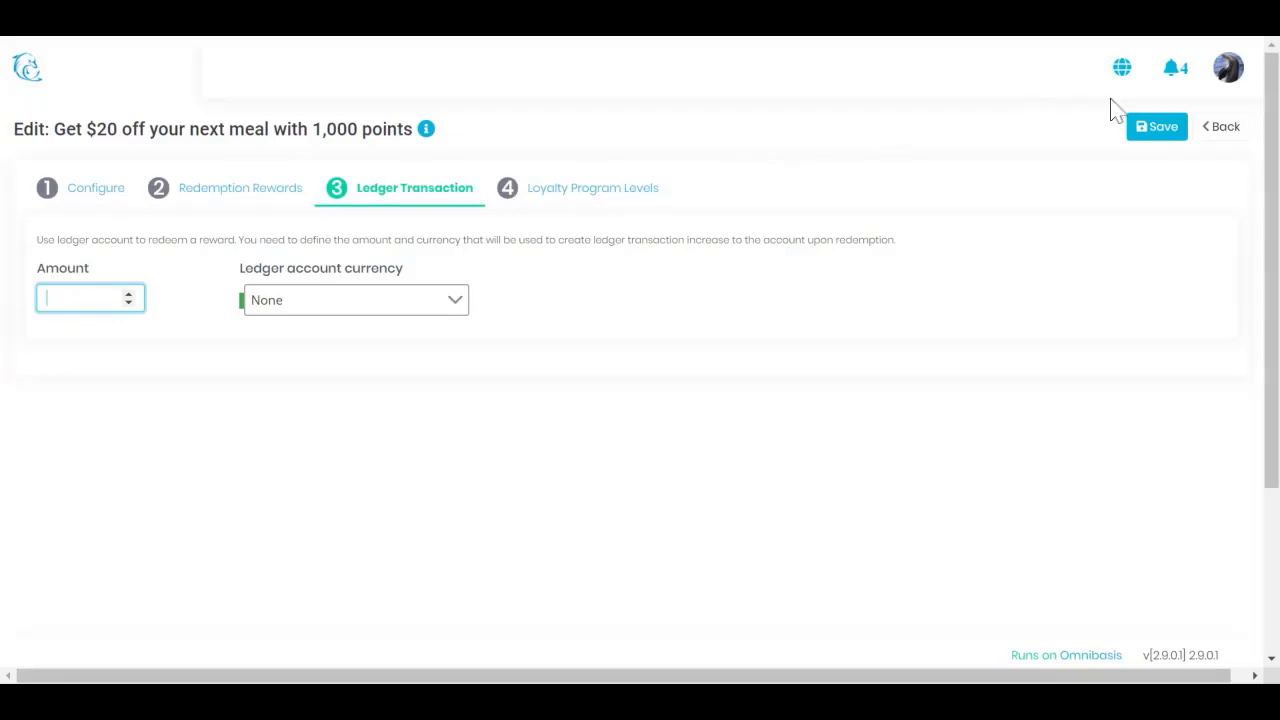
left_click(1155, 132)
left_click(1219, 134)
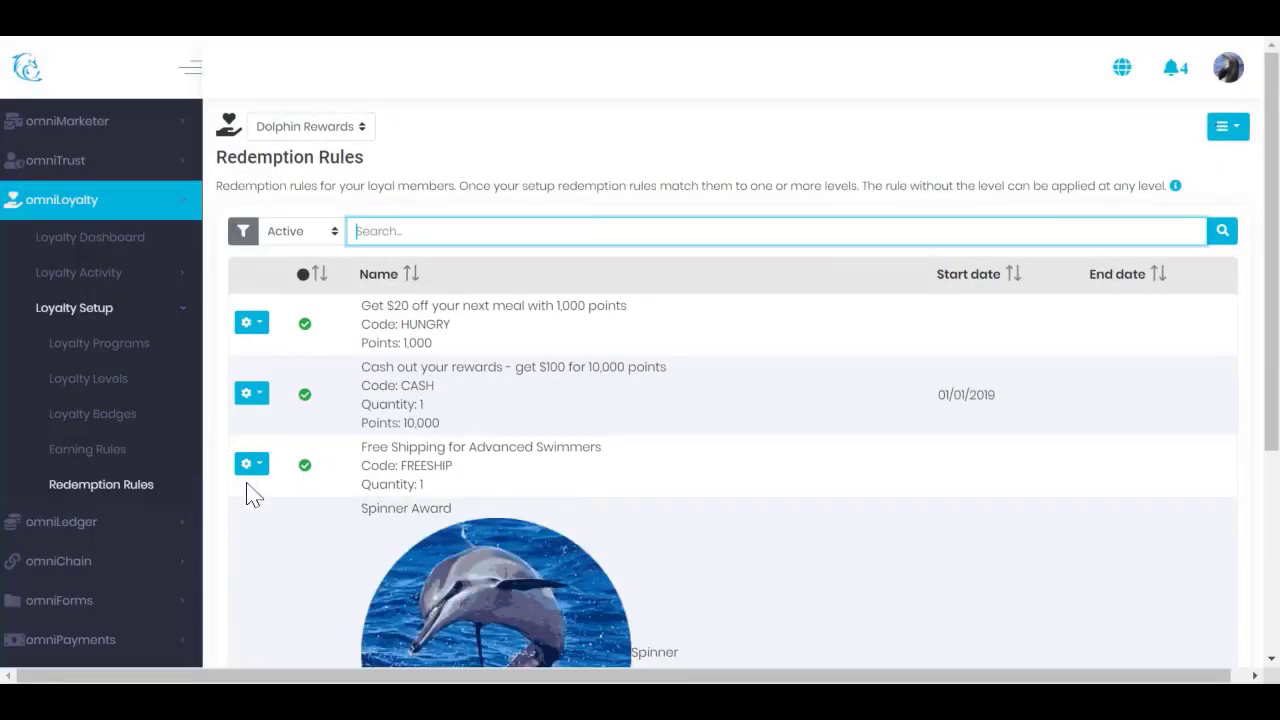
Look through the active redemption rules listed for Dolphin Rewards
scroll(305, 468, "down", 1)
scroll(305, 468, "down", 2)
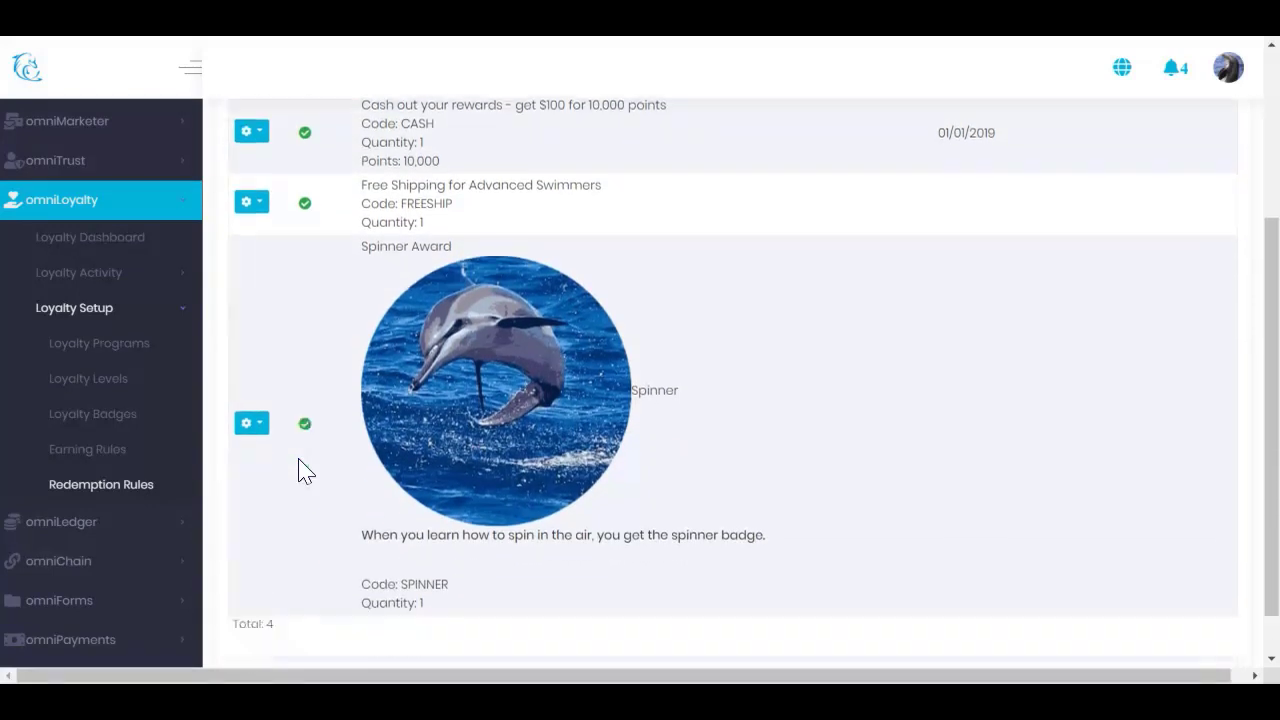
scroll(305, 468, "up", 3)
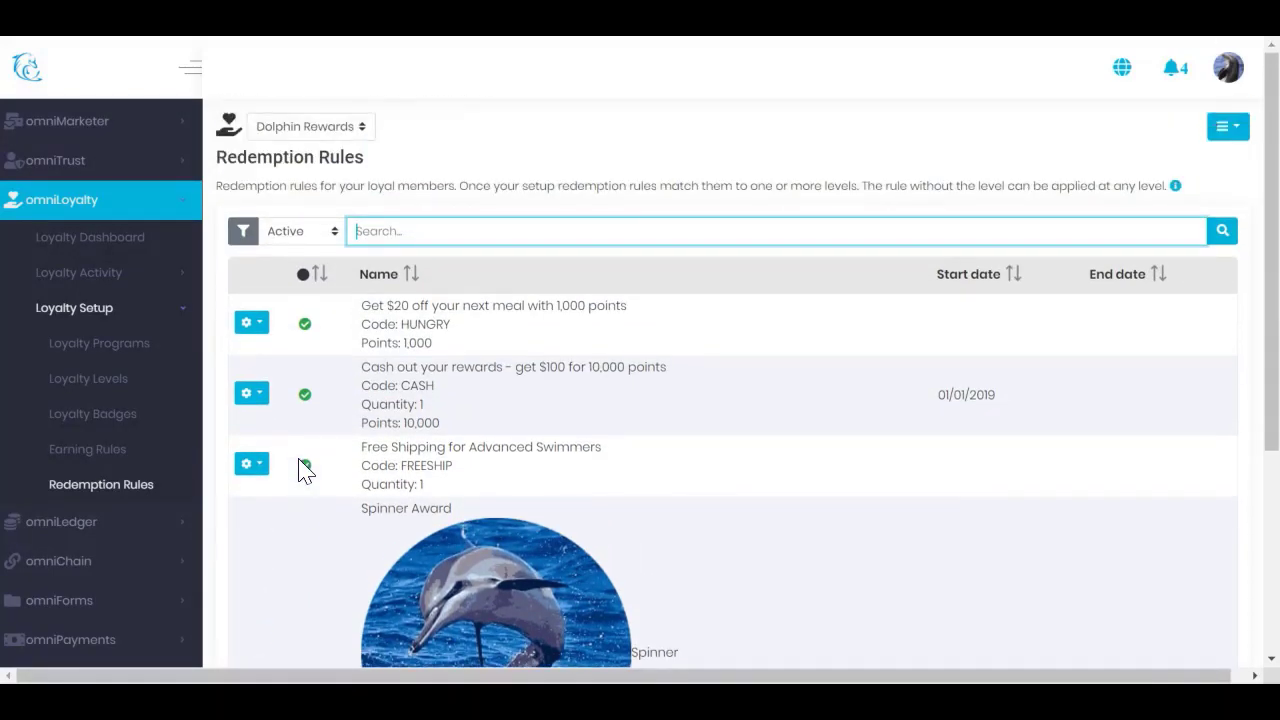
Go to the earning rules and open "Refer another a new loyal dolphin and get rewarded 100 points" for editing
left_click(117, 452)
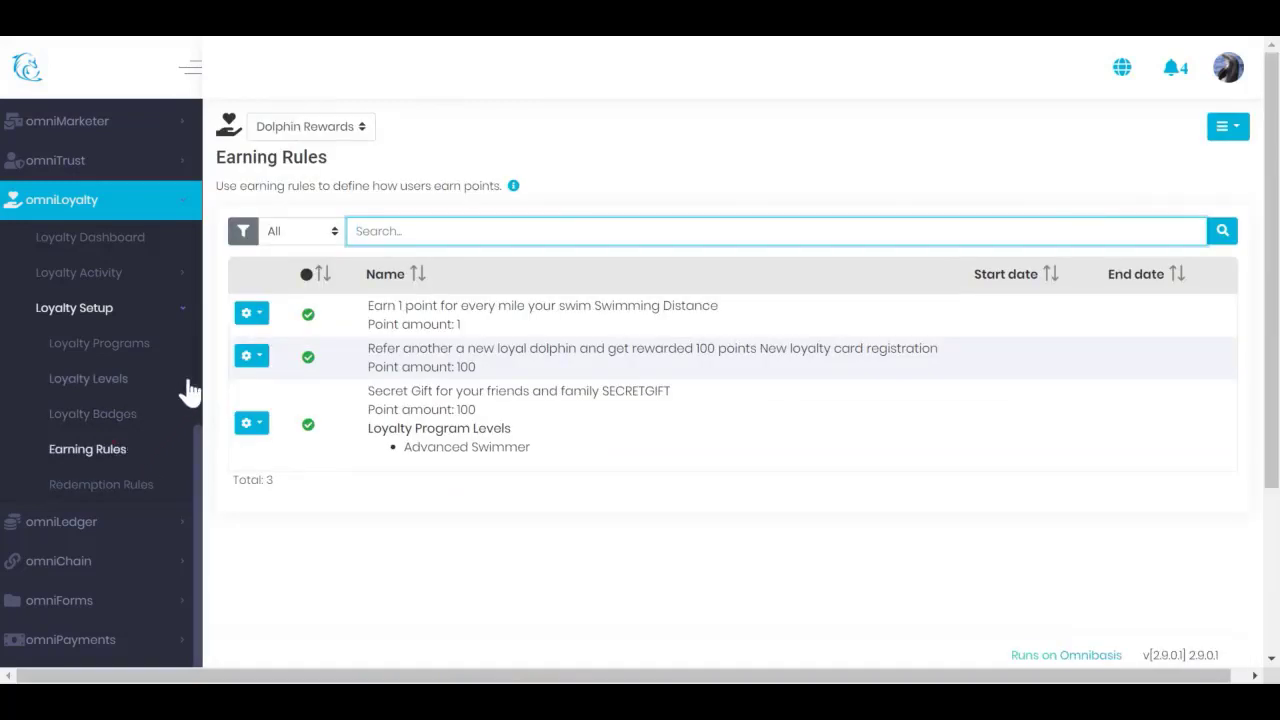
left_click(252, 358)
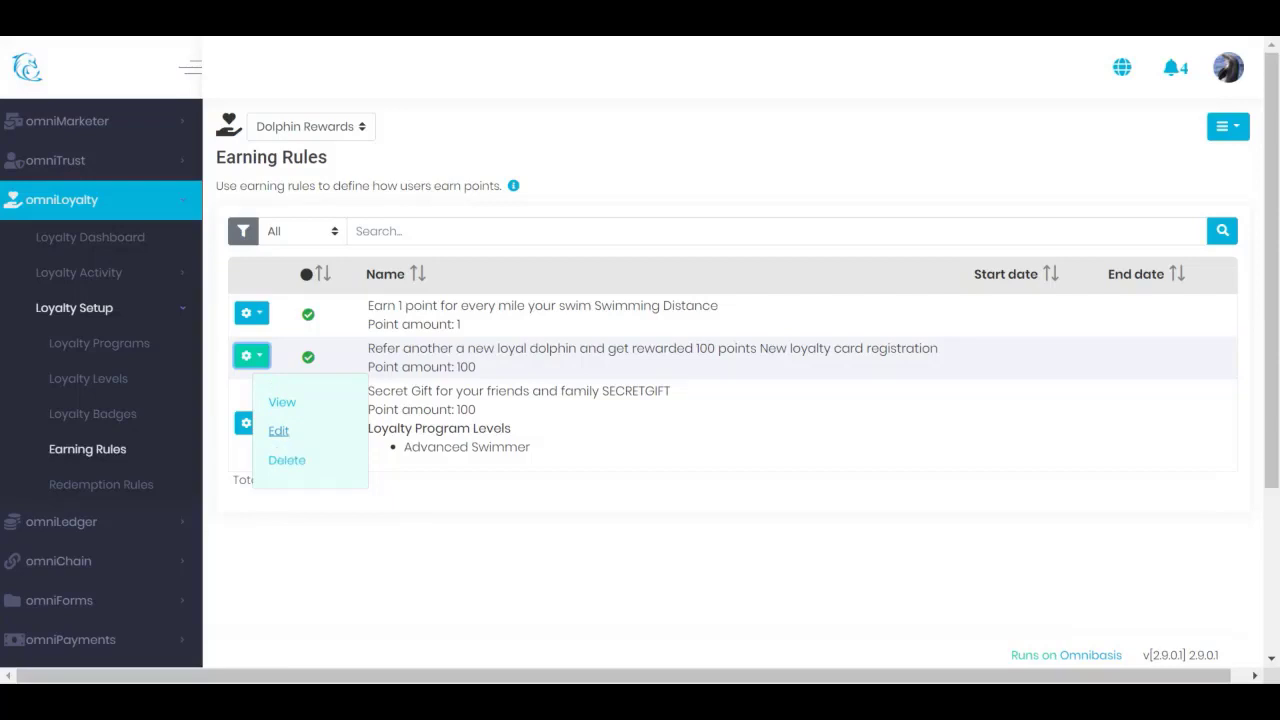
left_click(280, 431)
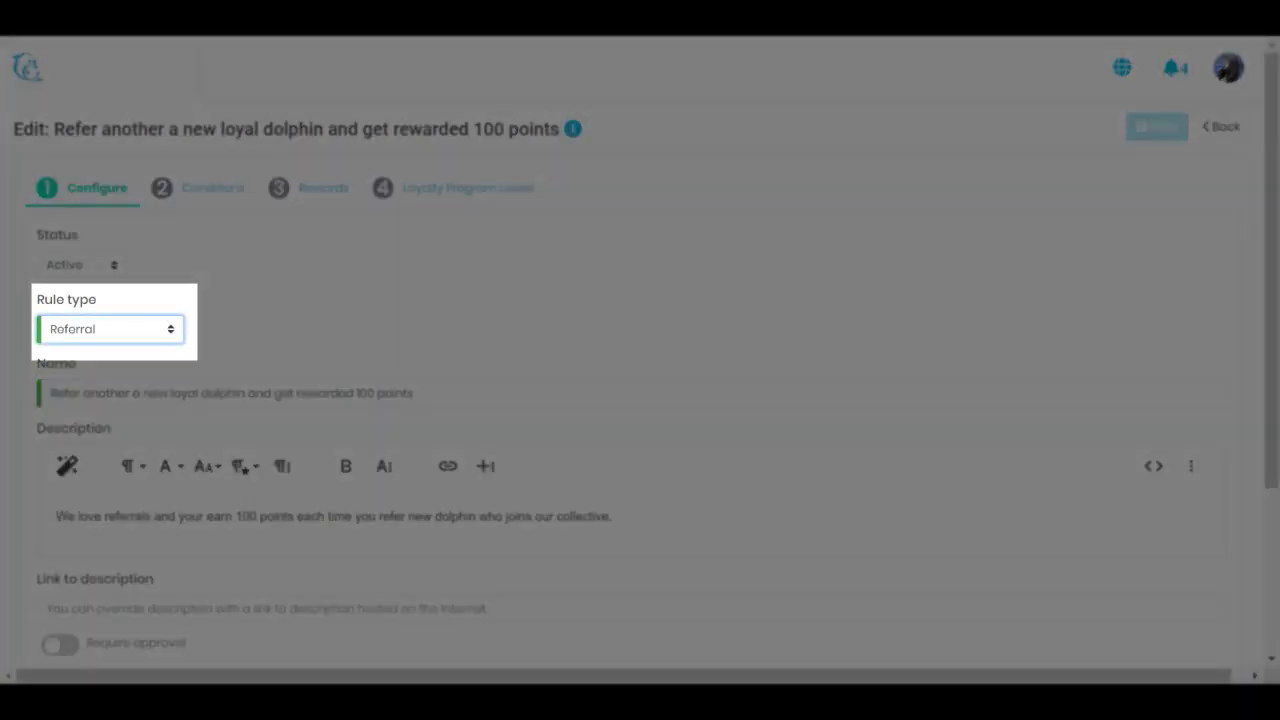
Examine the referral rule's name and description, and its conditions, including the reward type
left_click_drag(420, 393, 42, 390)
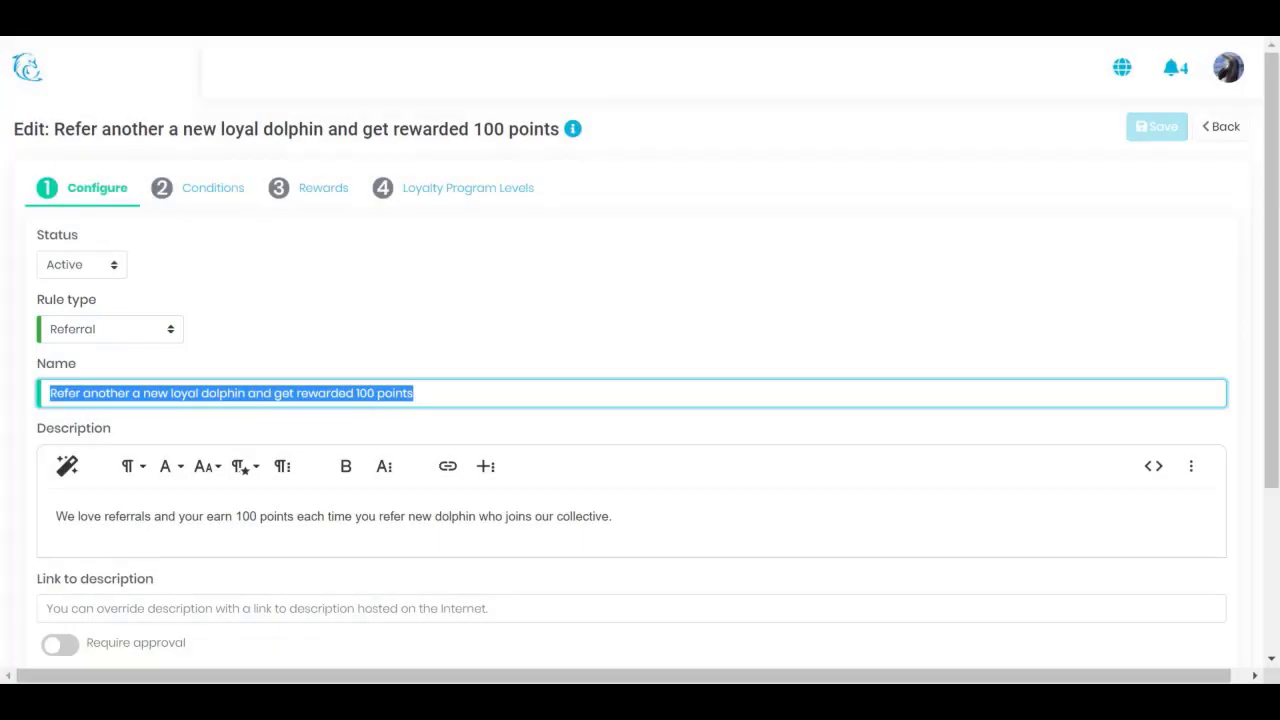
left_click_drag(614, 517, 14, 508)
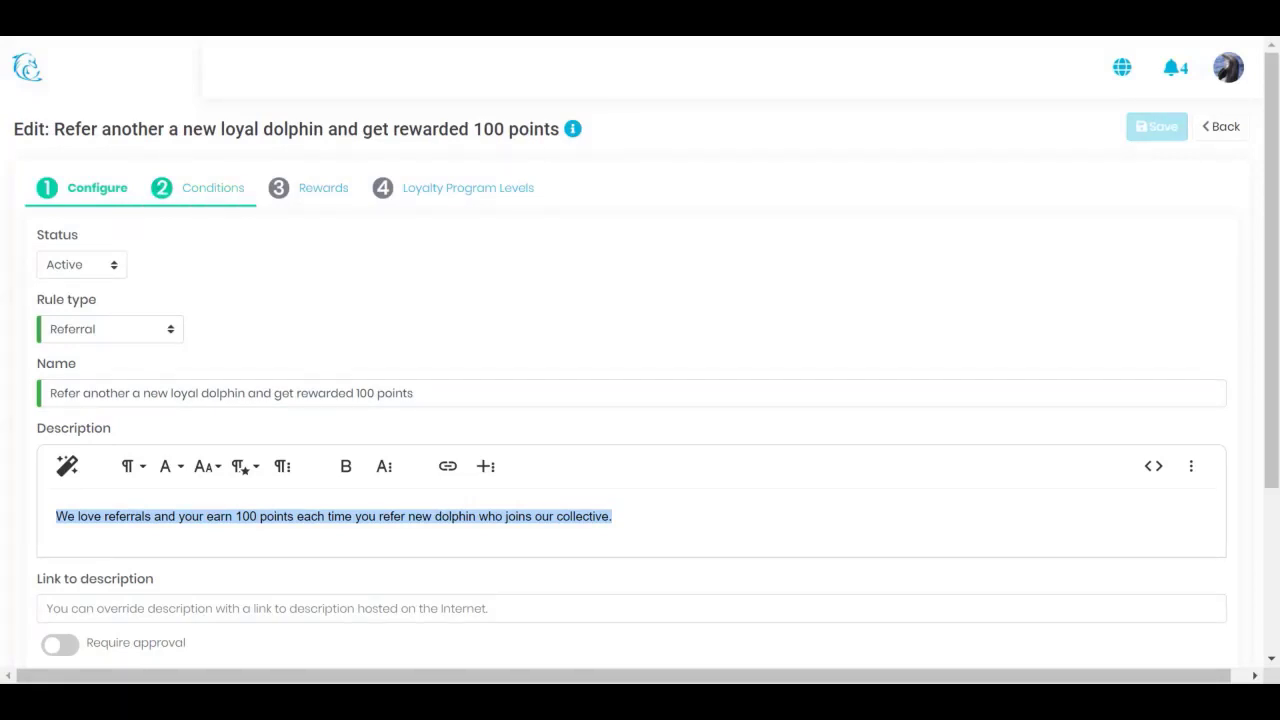
left_click(213, 210)
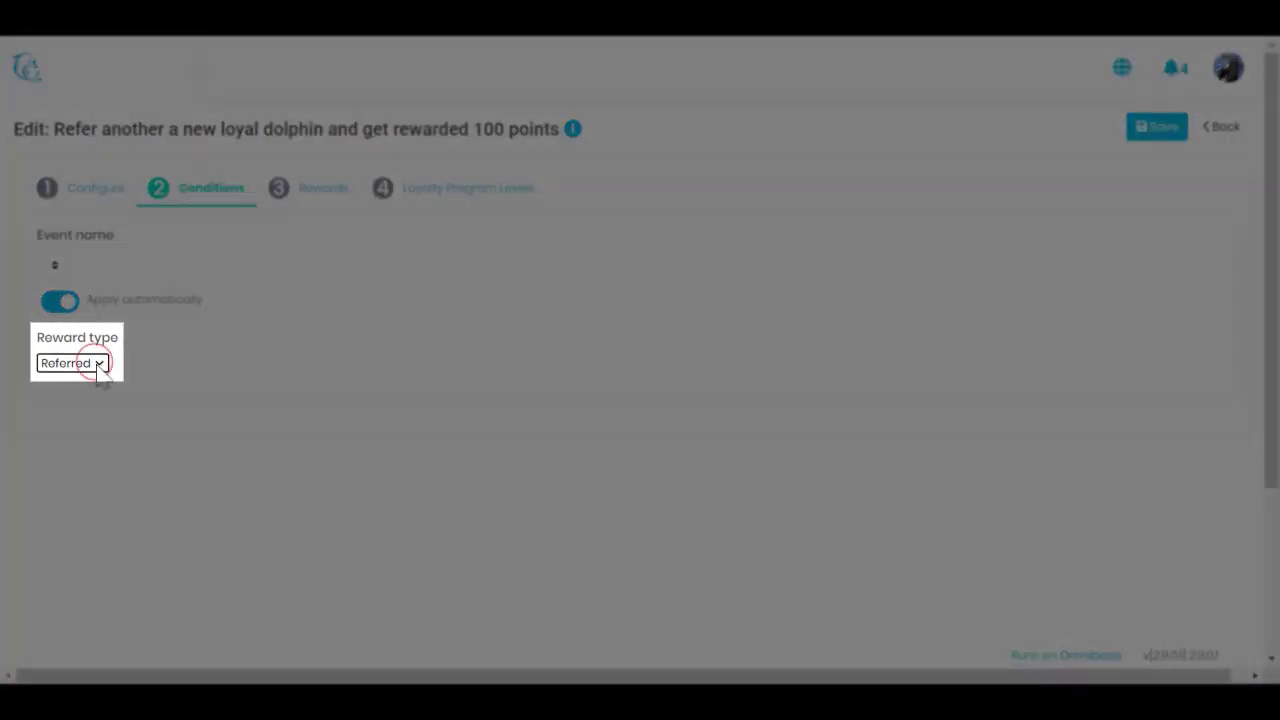
Open the referral rule's rewards and examine the loyalty badges on offer without choosing one
left_click(308, 193)
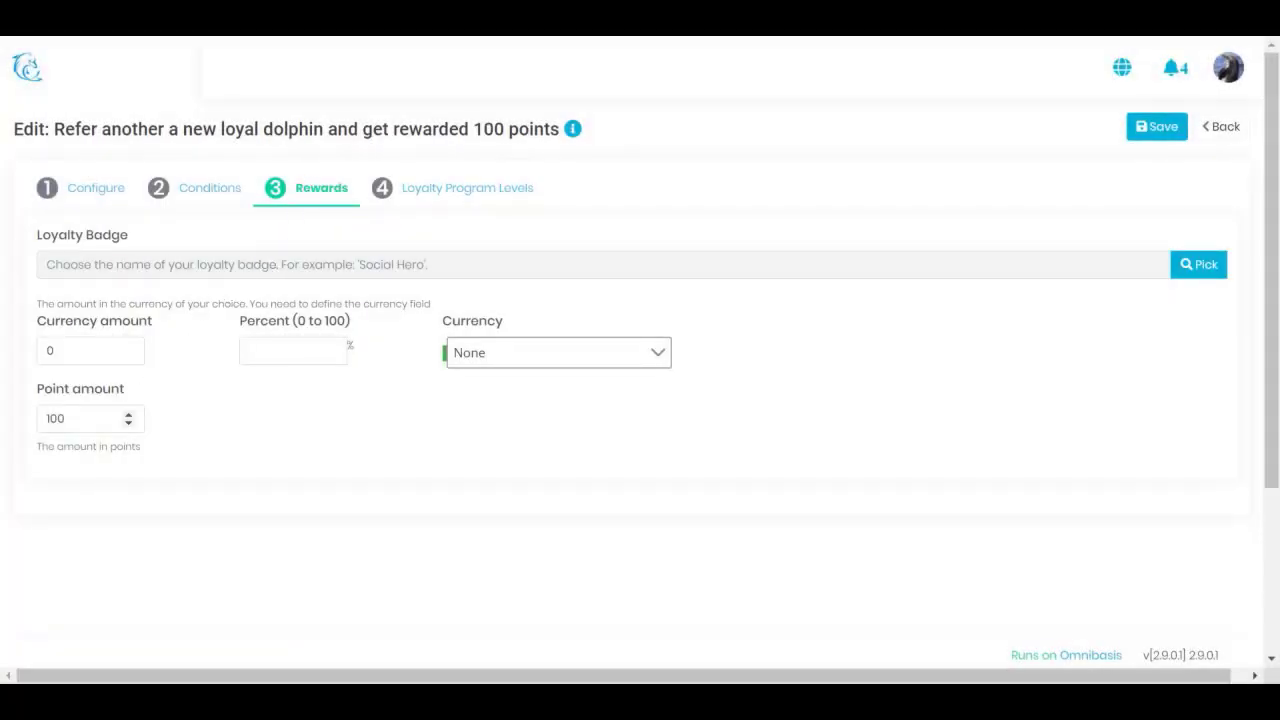
left_click(1207, 268)
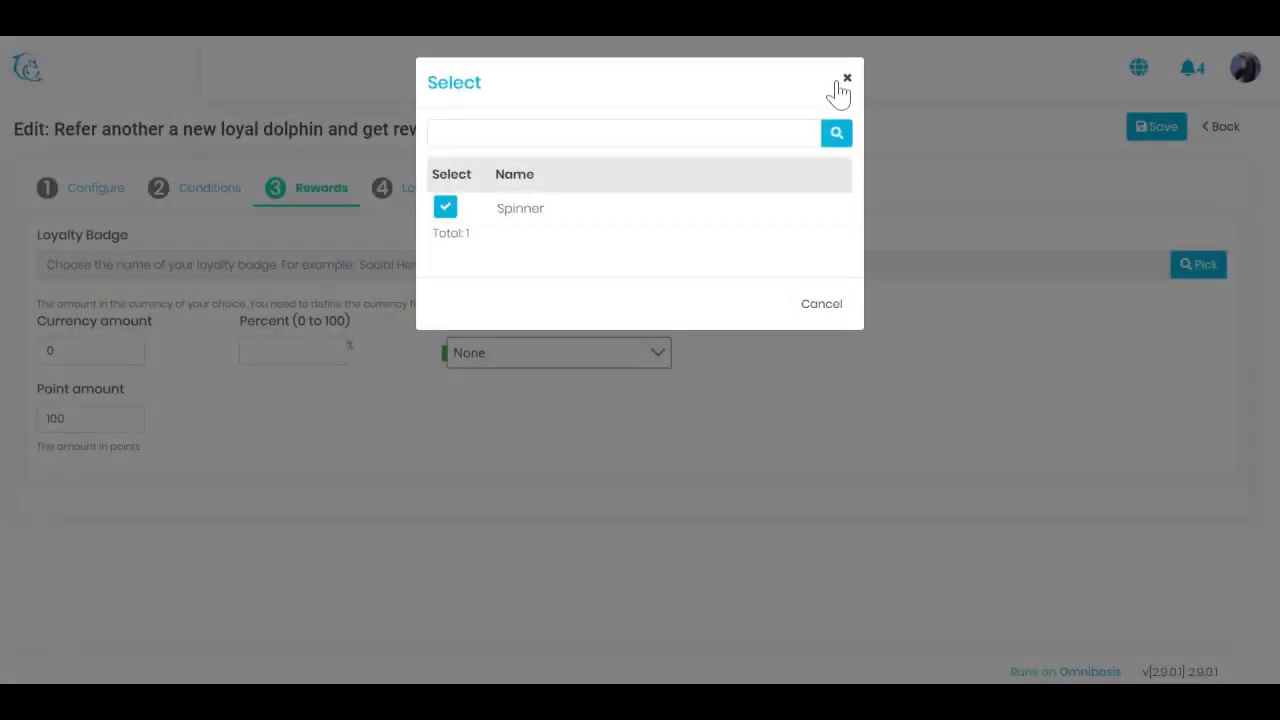
left_click(843, 82)
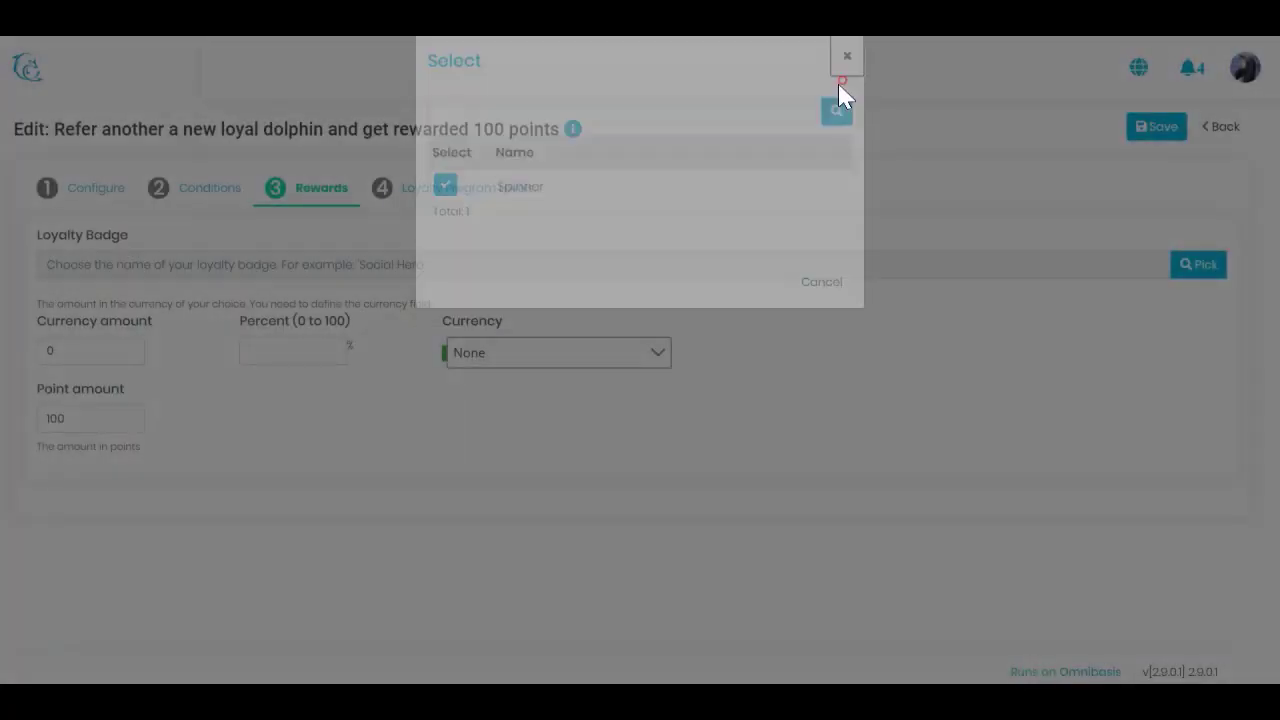
Clear the referral rule's currency amount, review its point amount, then save the rule and return to the earning rules list
left_click_drag(55, 351, 2, 350)
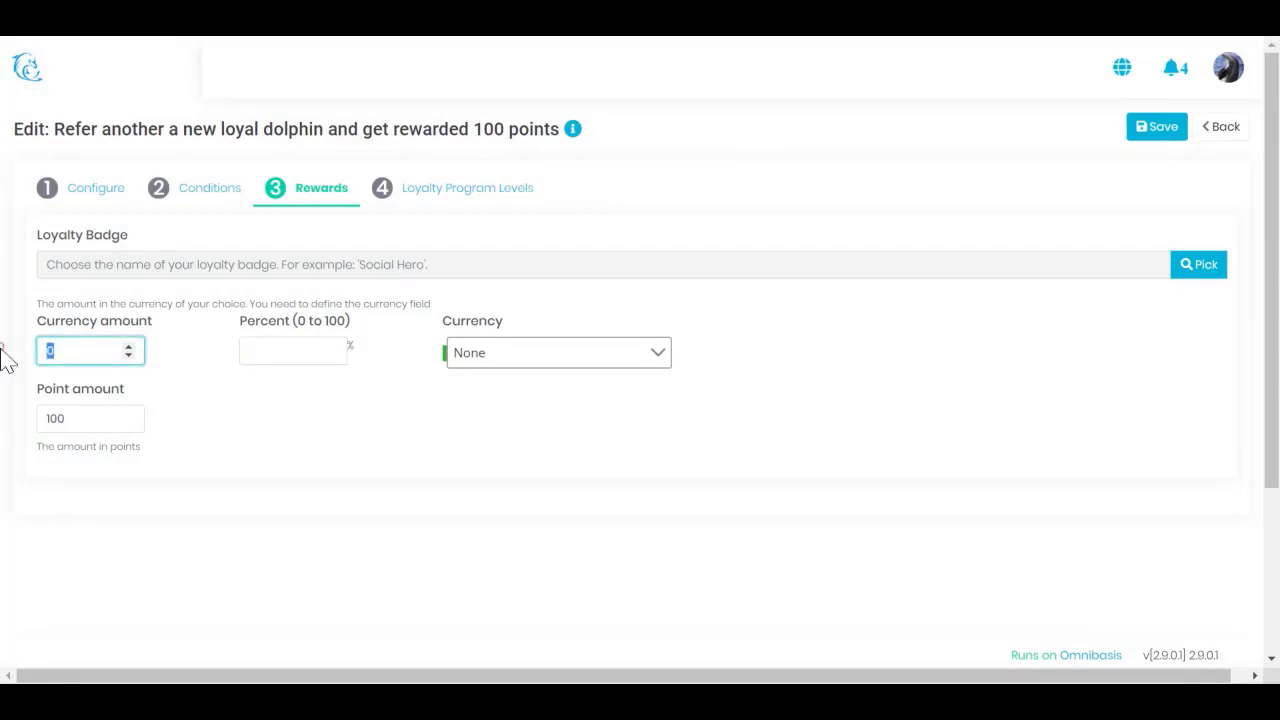
key("BackSpace")
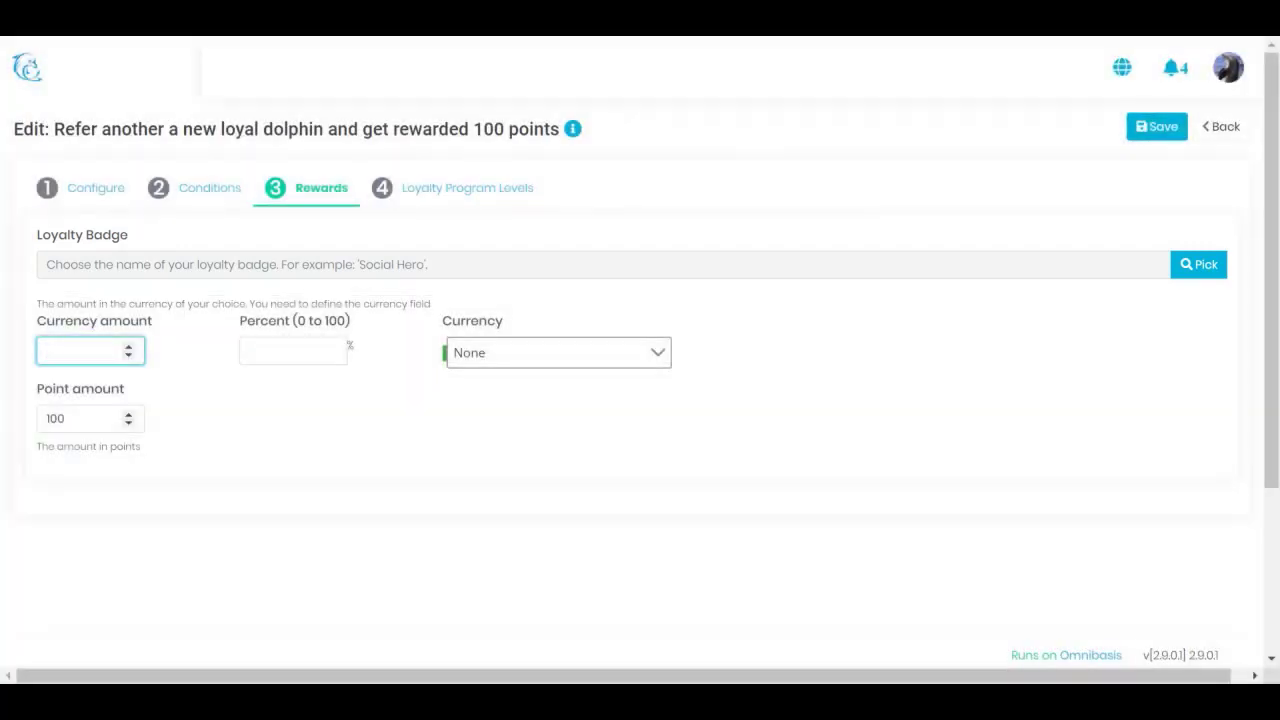
left_click_drag(66, 418, 30, 430)
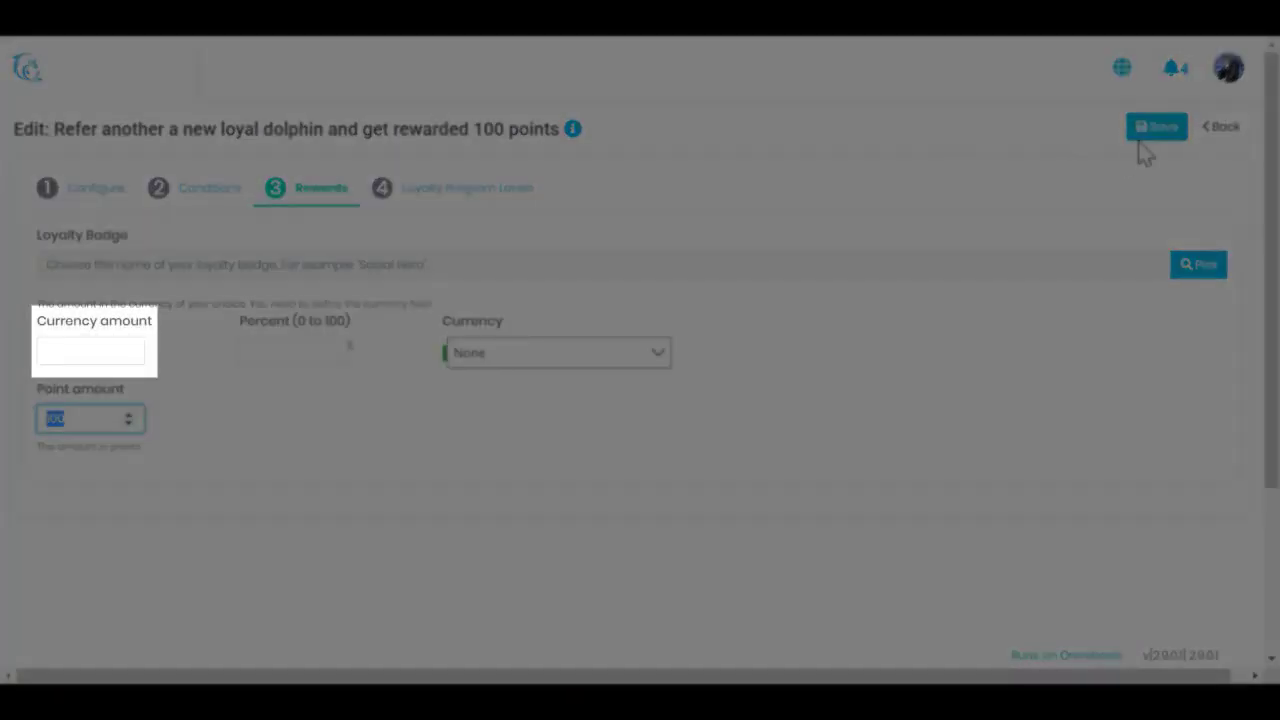
left_click(1146, 136)
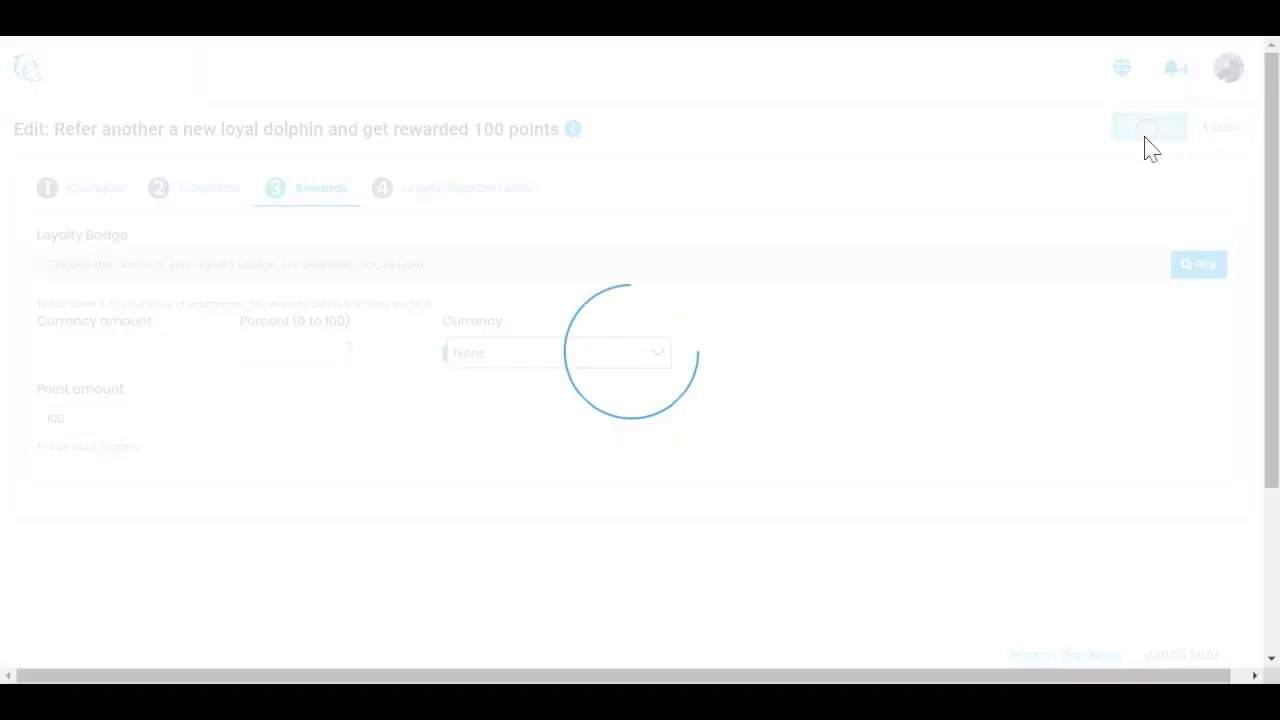
left_click(1217, 127)
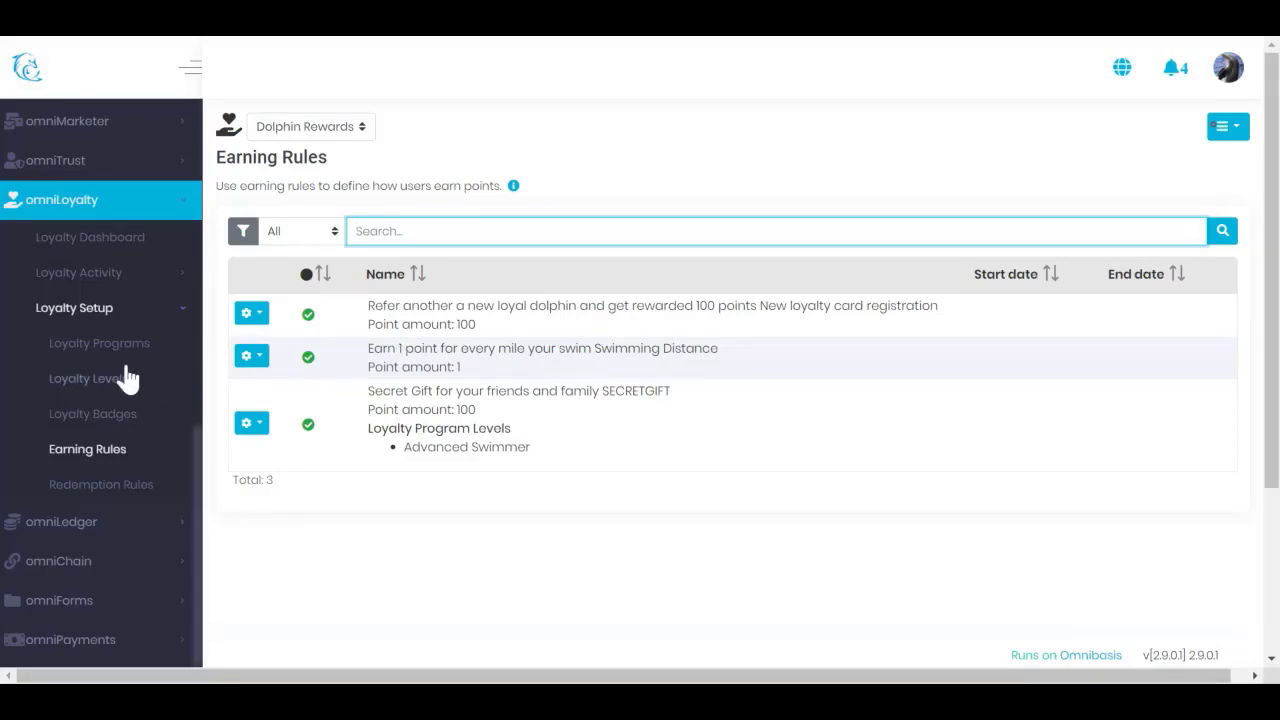
Open the Loyalty Dashboard and examine the card statistics and the loyalty cards, transactions and transfers charts
left_click(123, 243)
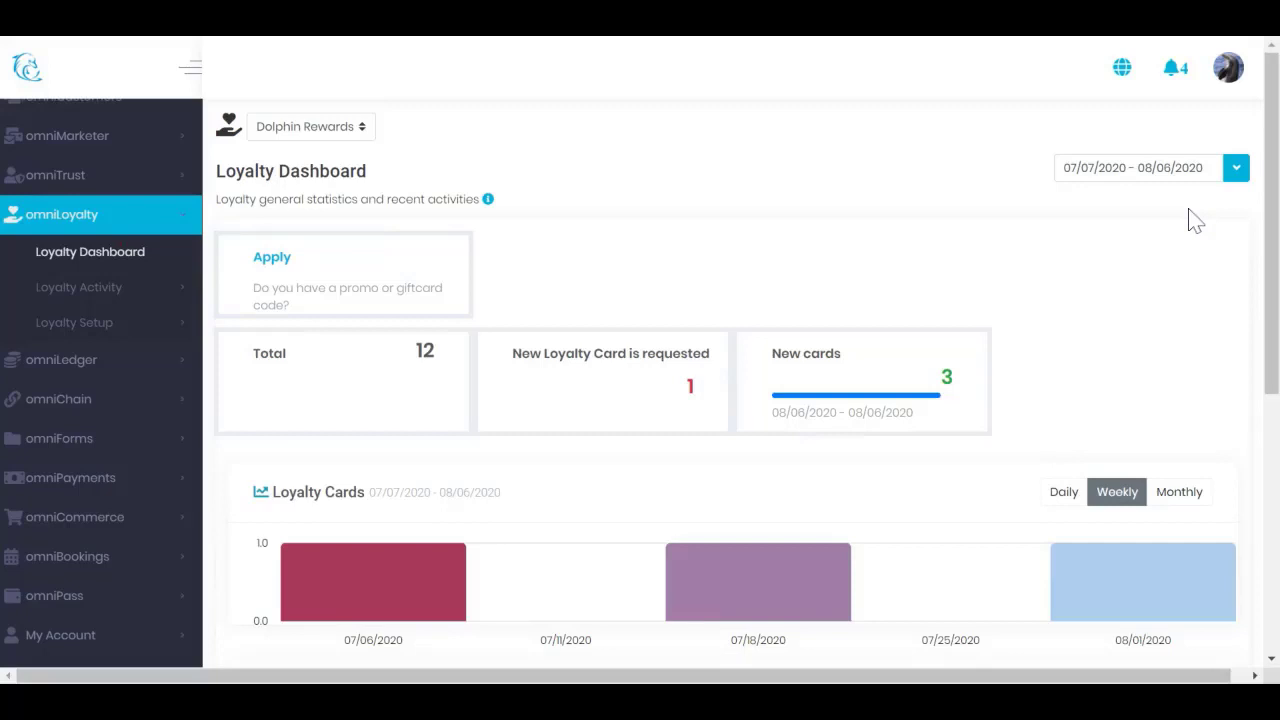
scroll(1195, 220, "down", 5)
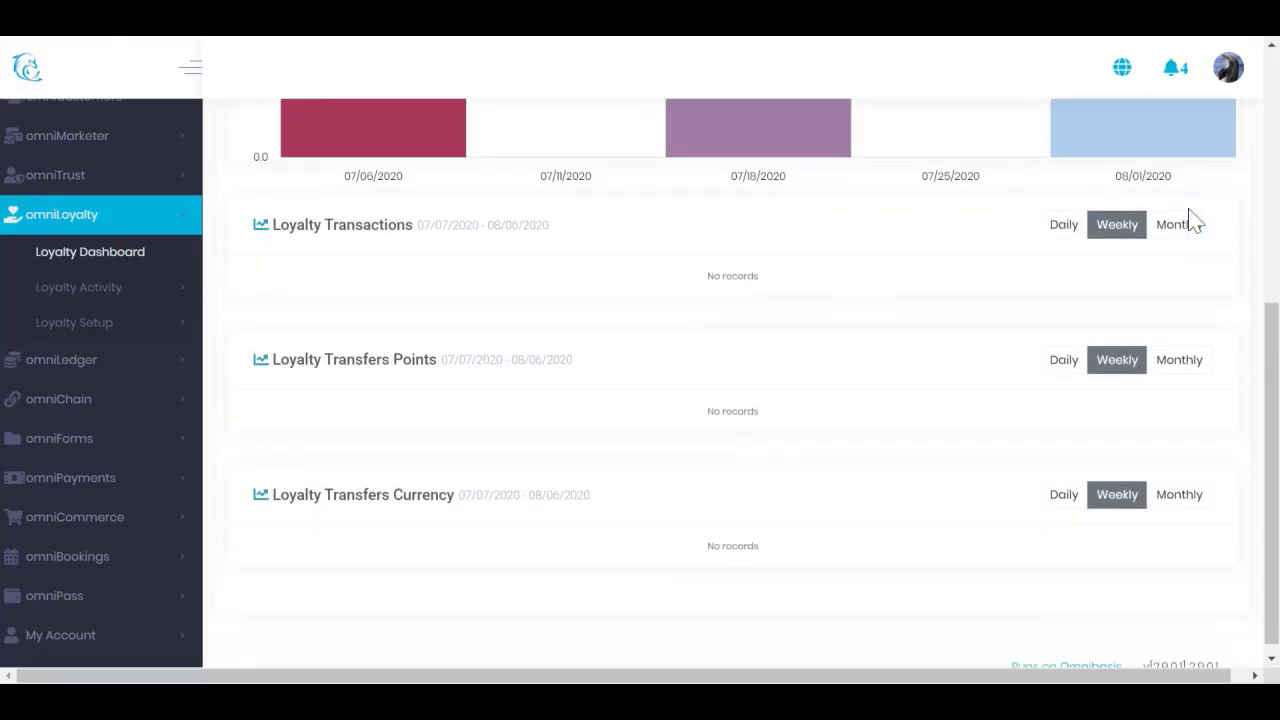
scroll(1195, 220, "up", 5)
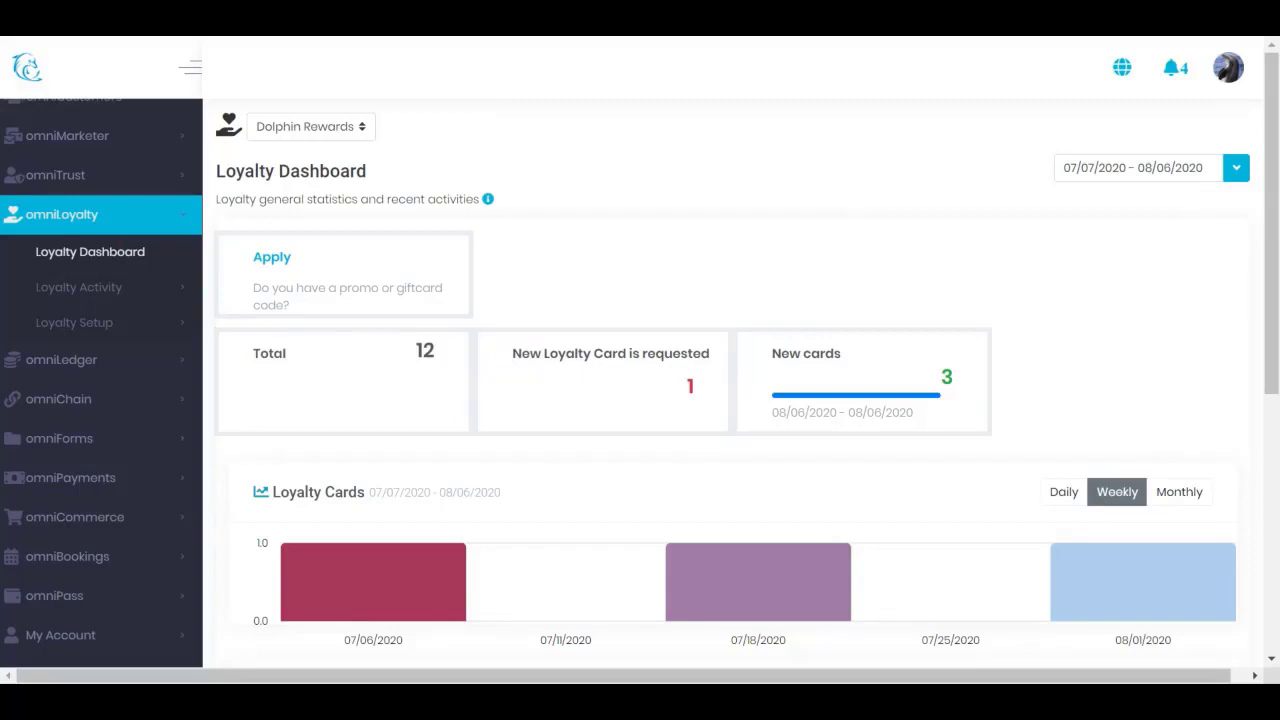
scroll(1195, 220, "down", 5)
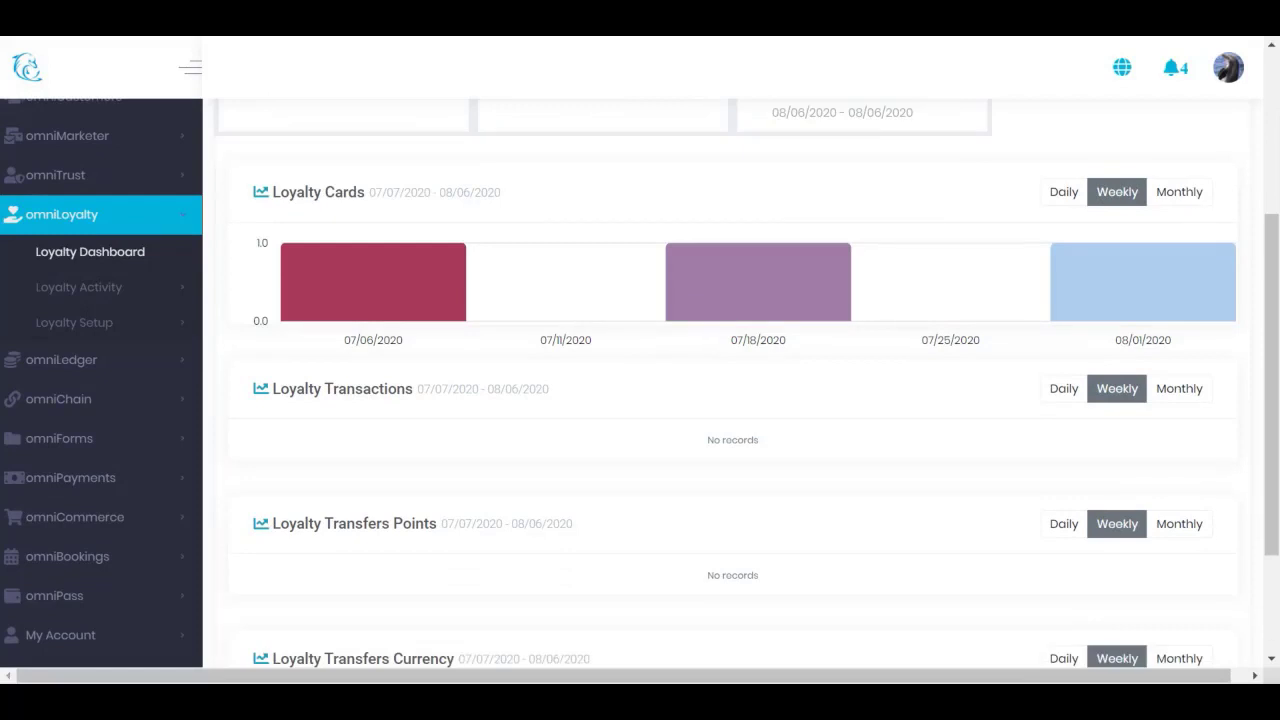
scroll(1195, 220, "up", 3)
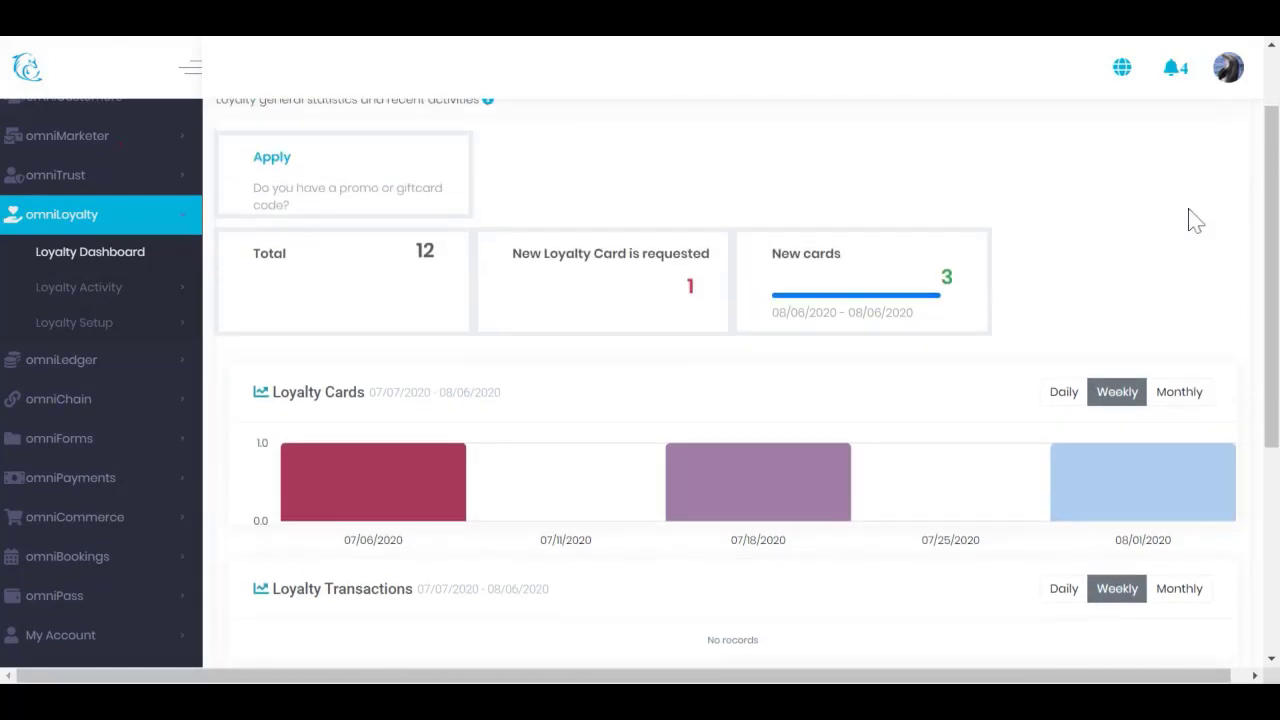
scroll(1195, 220, "up", 2)
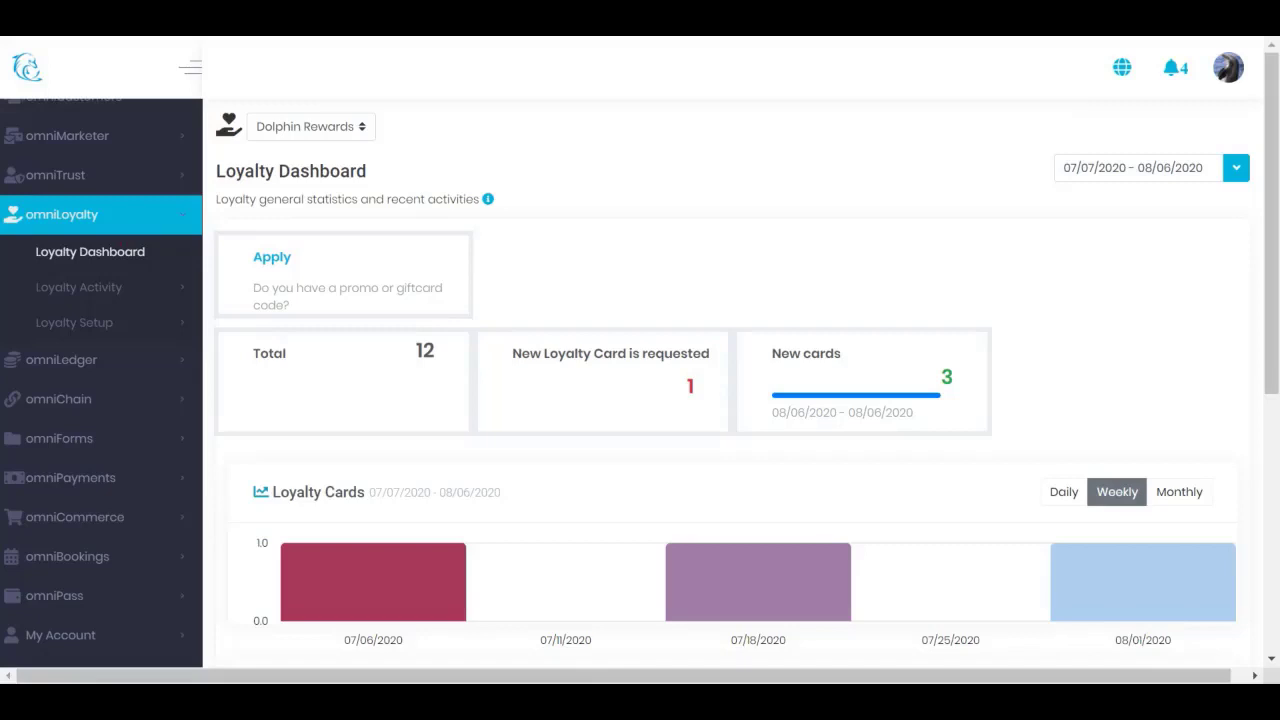
scroll(1171, 243, "down", 1)
scroll(1171, 243, "up", 1)
Show the Loyalty Activity pages available in omniLoyalty
left_click(140, 292)
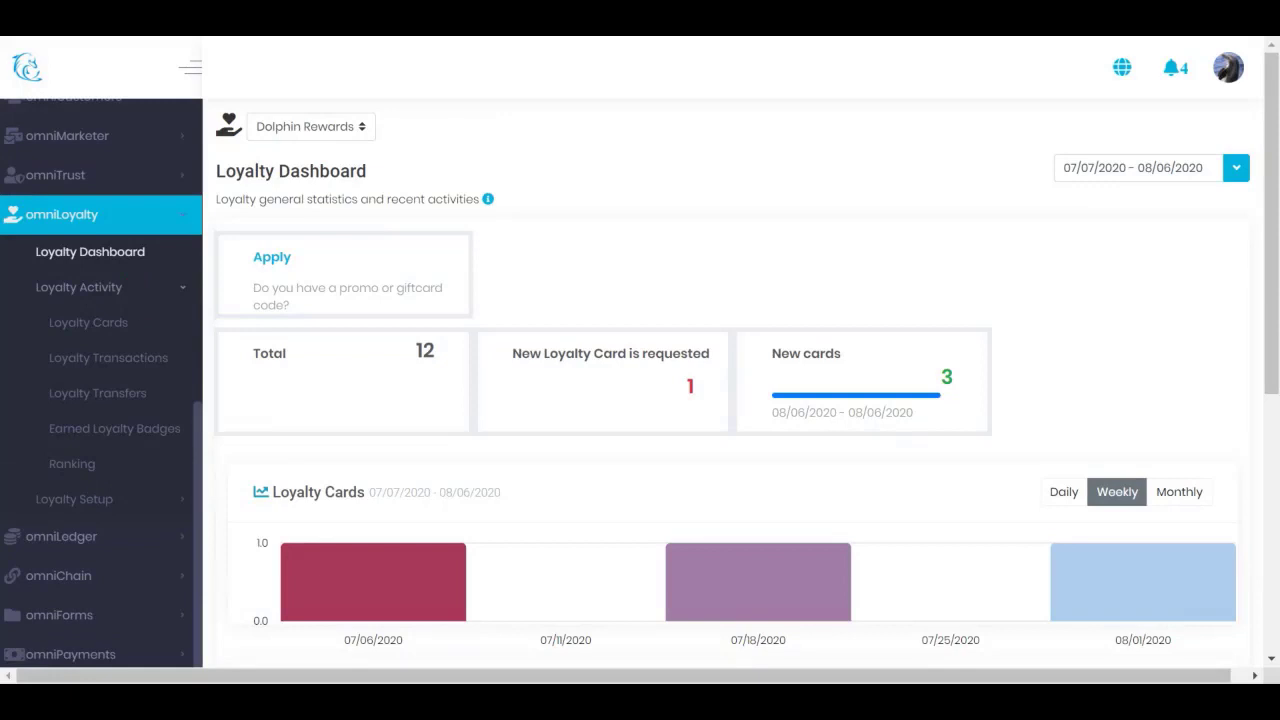